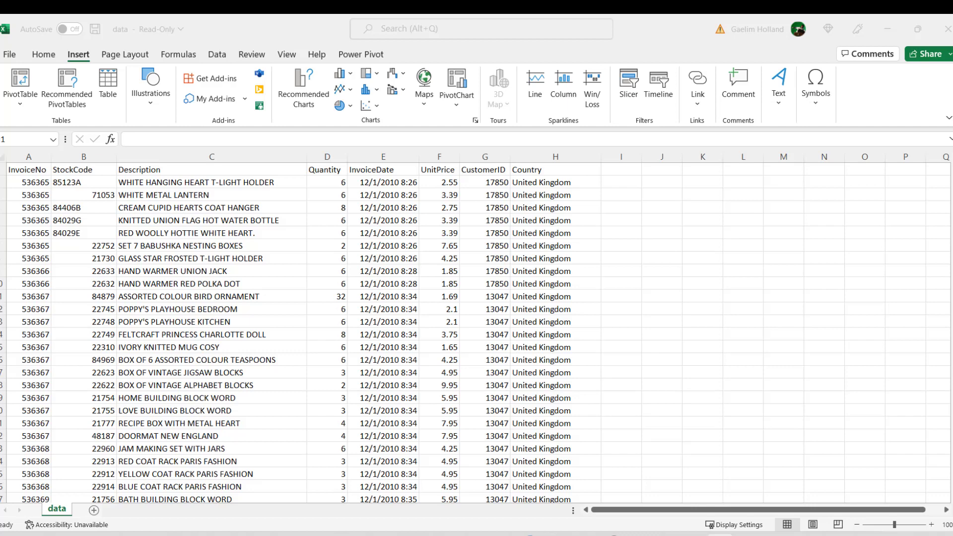
# Add the header "Amount Spent" in cell I1, in the empty column next to Country.
pyautogui.click(610, 171)
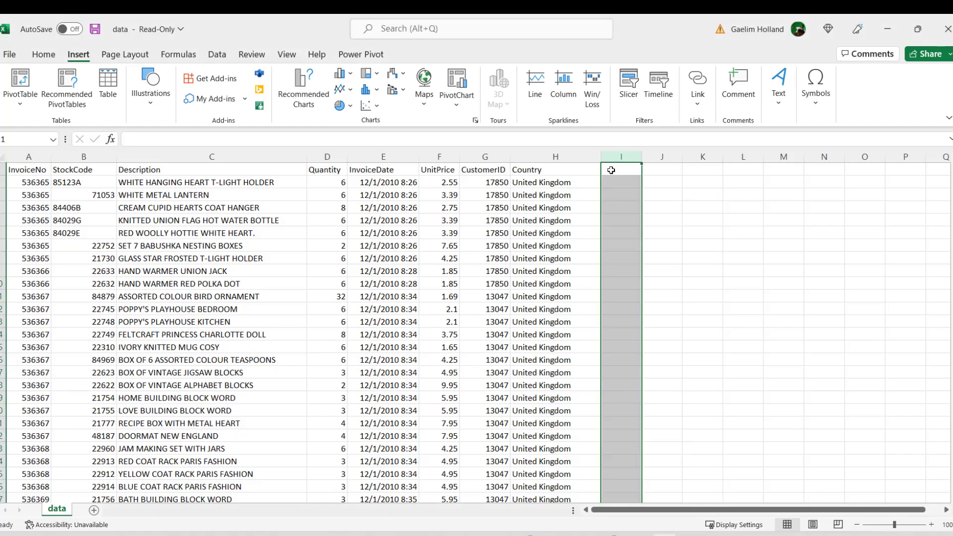
pyautogui.write('Amount')
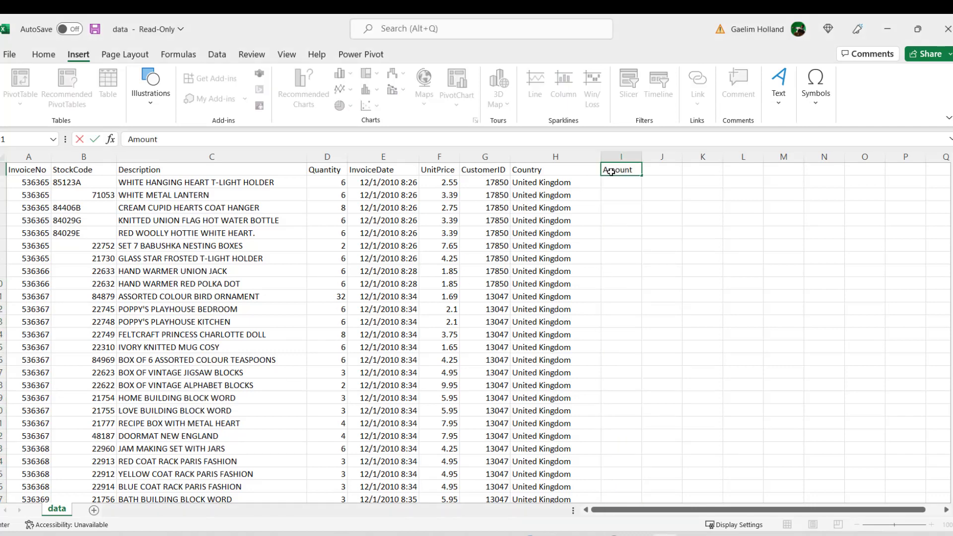
pyautogui.write(' Spent')
pyautogui.click(619, 245)
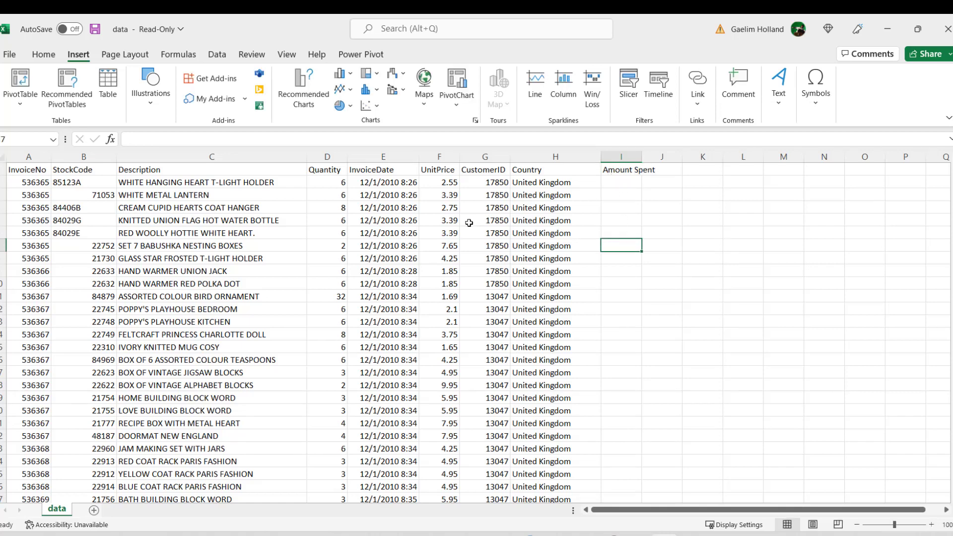
# Enter the formula =F2*D2 in cell I2 to multiply the unit price by the quantity.
pyautogui.click(615, 188)
pyautogui.write('=')
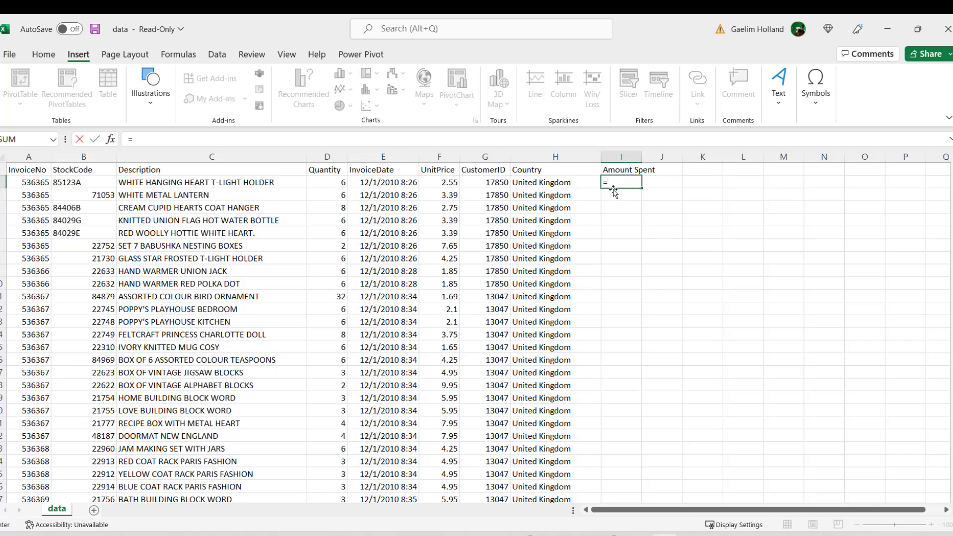
pyautogui.click(445, 183)
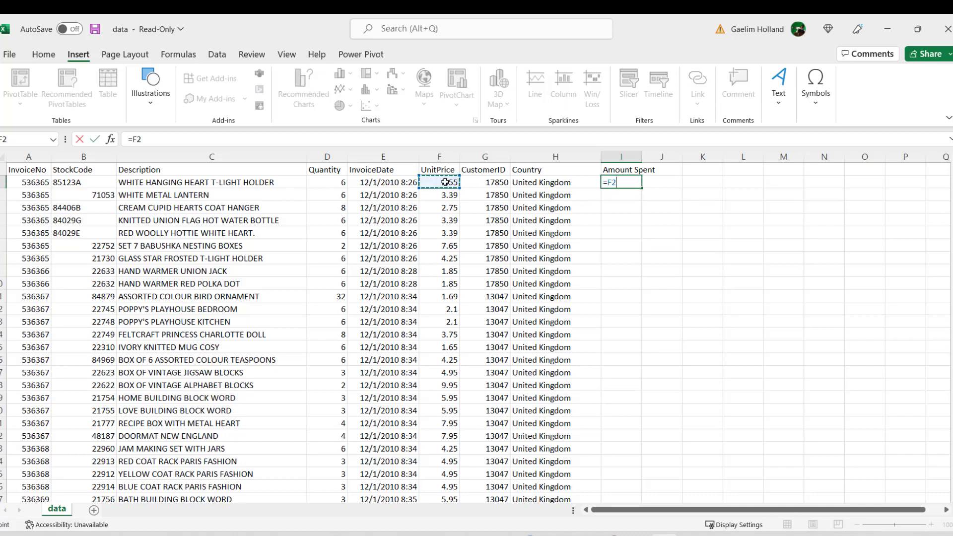
pyautogui.write('*')
pyautogui.click(333, 182)
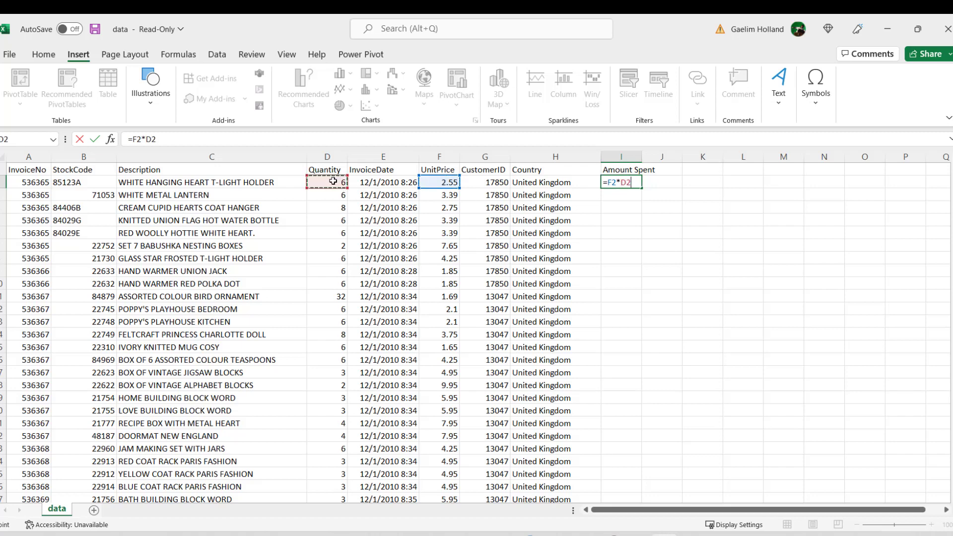
pyautogui.press('Return')
# Fill the Amount Spent formula from I2 down through all data rows.
pyautogui.click(621, 185)
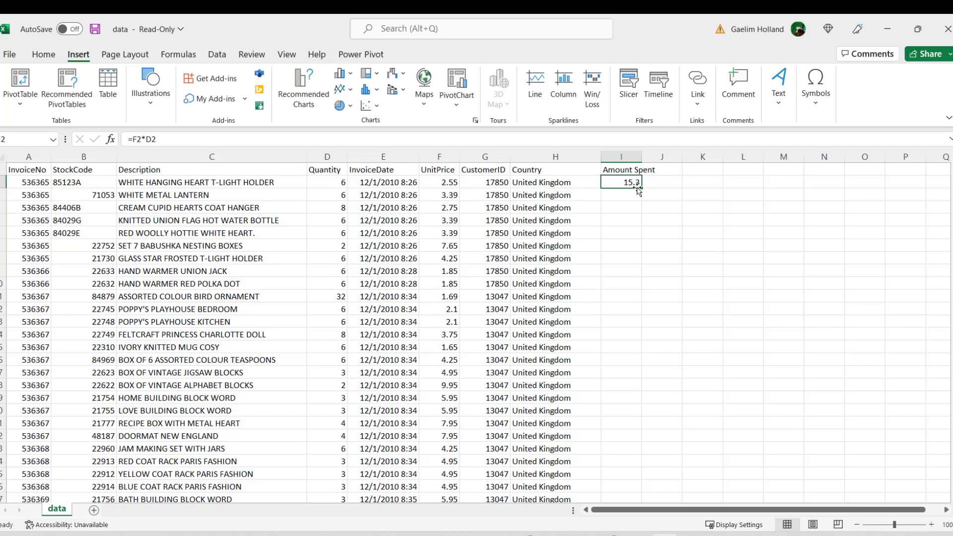
pyautogui.doubleClick(641, 186)
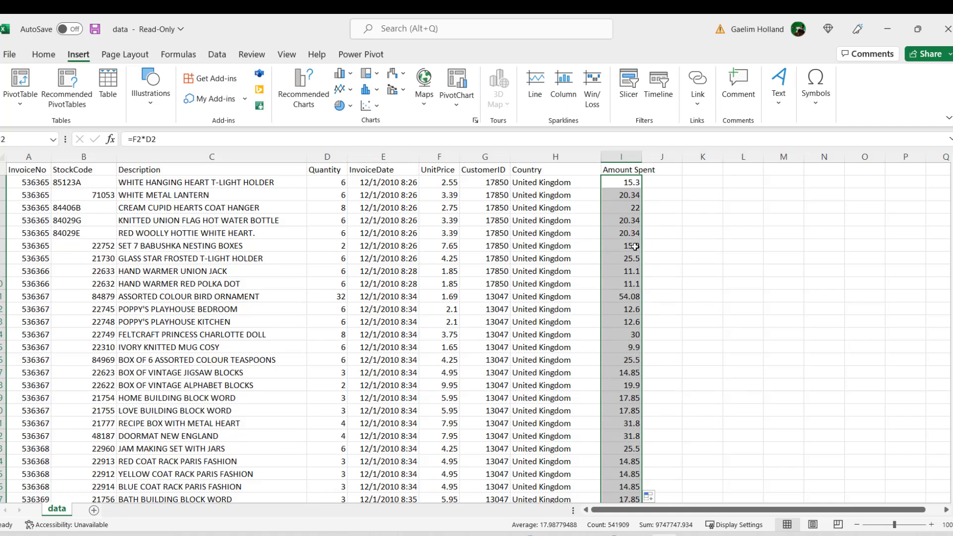
pyautogui.click(521, 287)
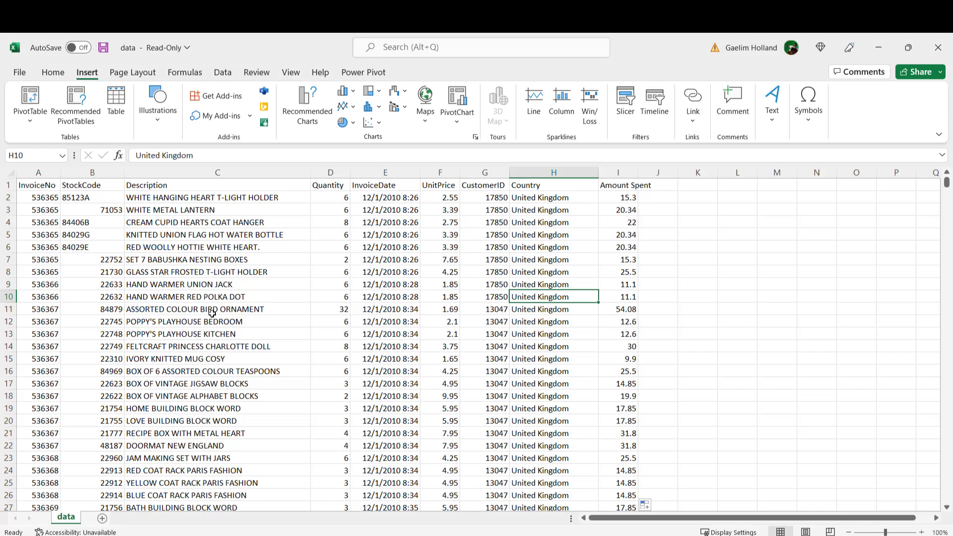
# Insert a PivotTable from the whole data range, placed on a new worksheet.
pyautogui.click(212, 312)
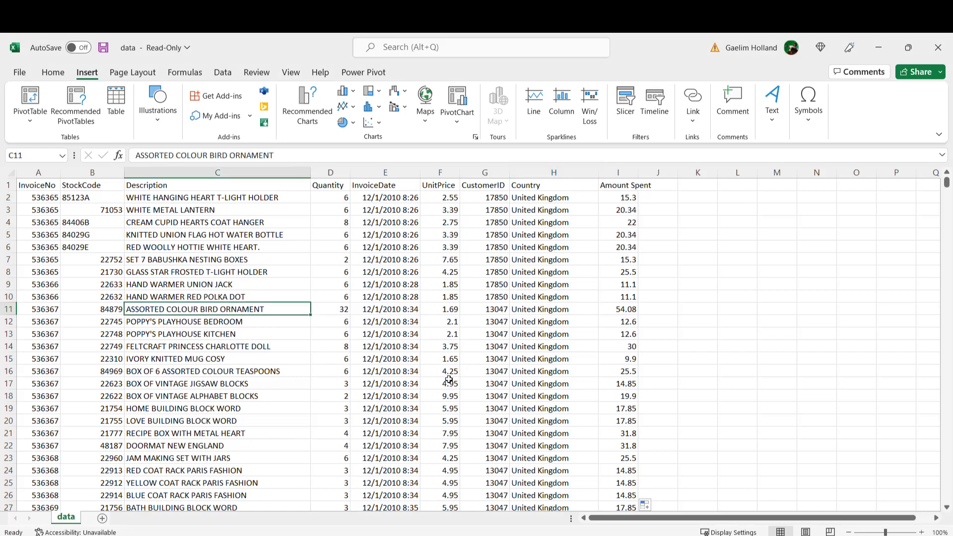
pyautogui.click(42, 103)
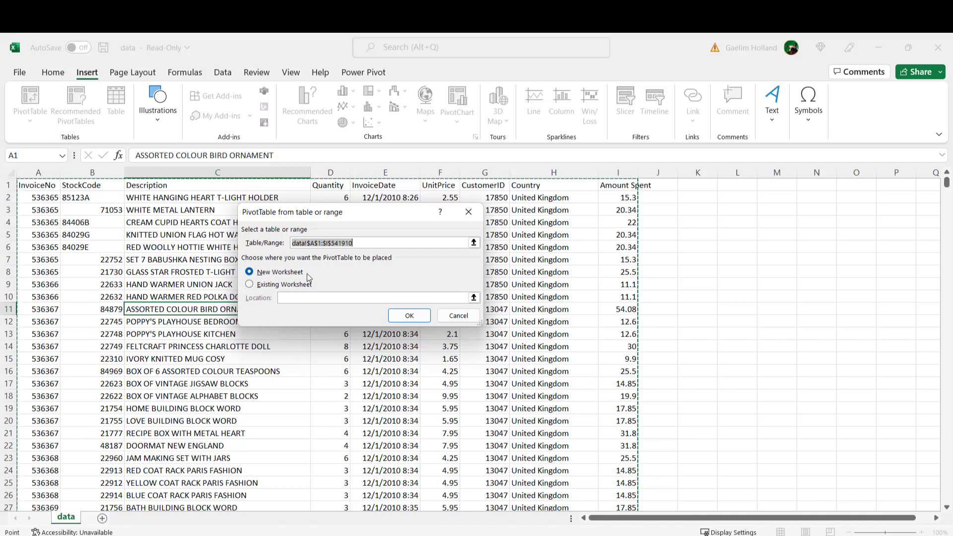
pyautogui.click(399, 316)
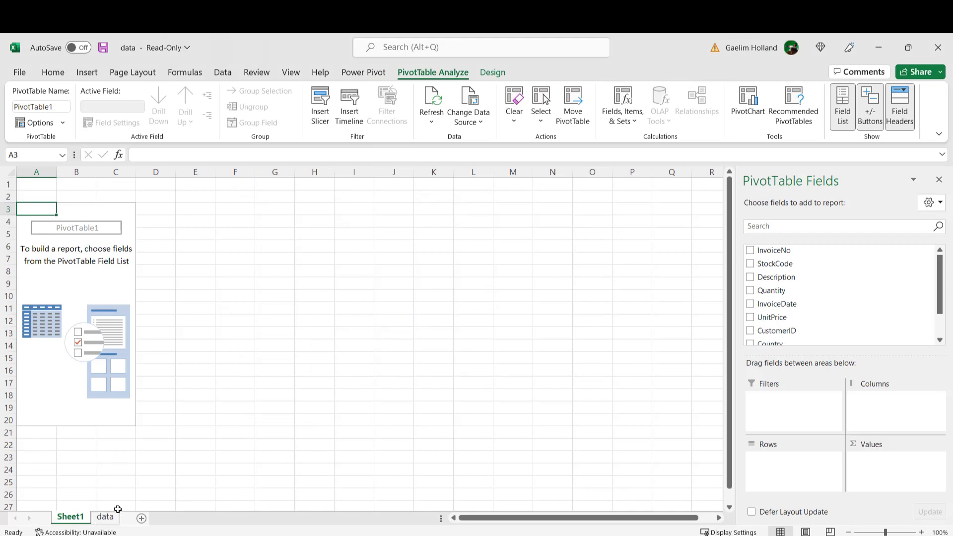
# Rename the new PivotTable sheet as "Pivot" and select the empty PivotTable area.
pyautogui.doubleClick(81, 518)
pyautogui.write('Pivot')
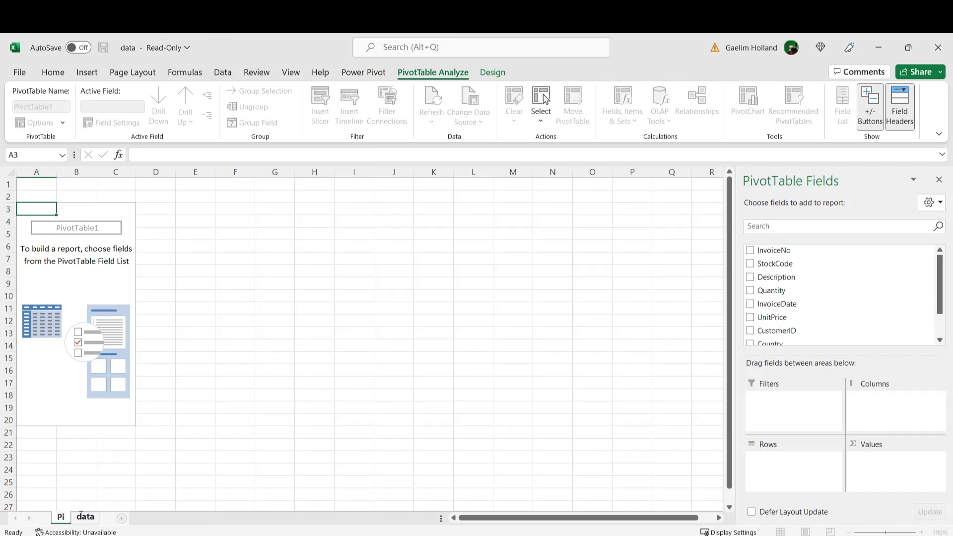
pyautogui.click(157, 432)
pyautogui.click(104, 293)
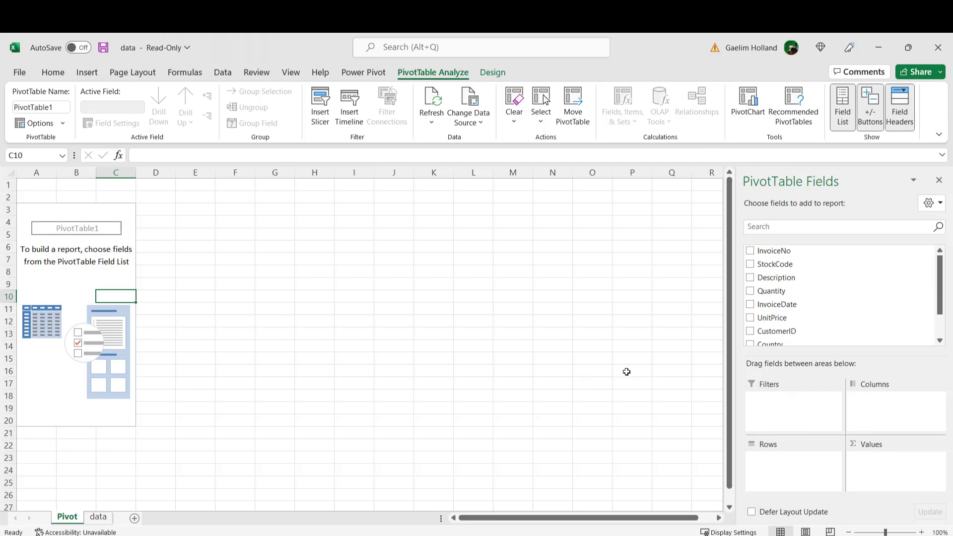
# Set CustomerID as the PivotTable's row field and add Amount Spent as a summed value.
pyautogui.moveTo(787, 332); pyautogui.dragTo(804, 458)
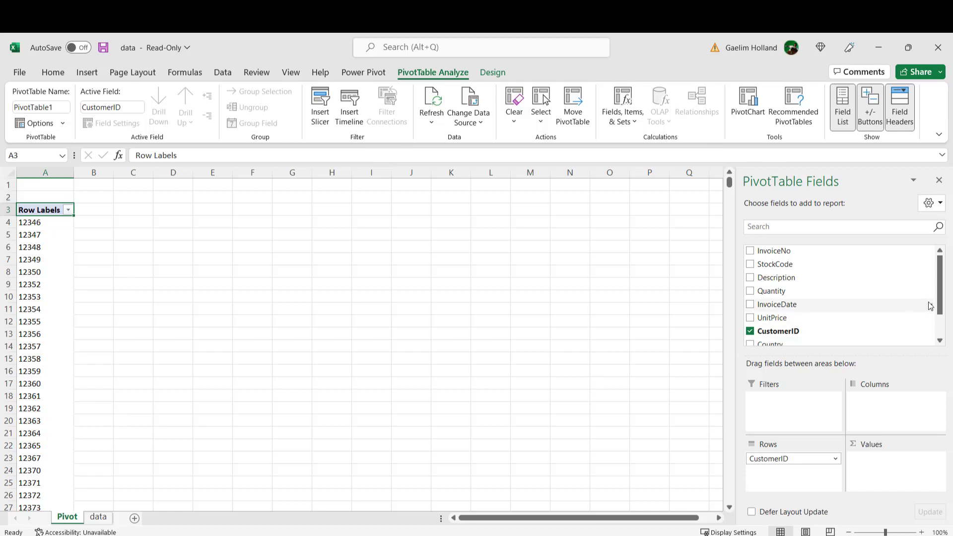
pyautogui.scroll(-2, 938, 304)
pyautogui.scroll(3, 938, 304)
pyautogui.scroll(-2, 815, 306)
pyautogui.moveTo(769, 323); pyautogui.dragTo(871, 455)
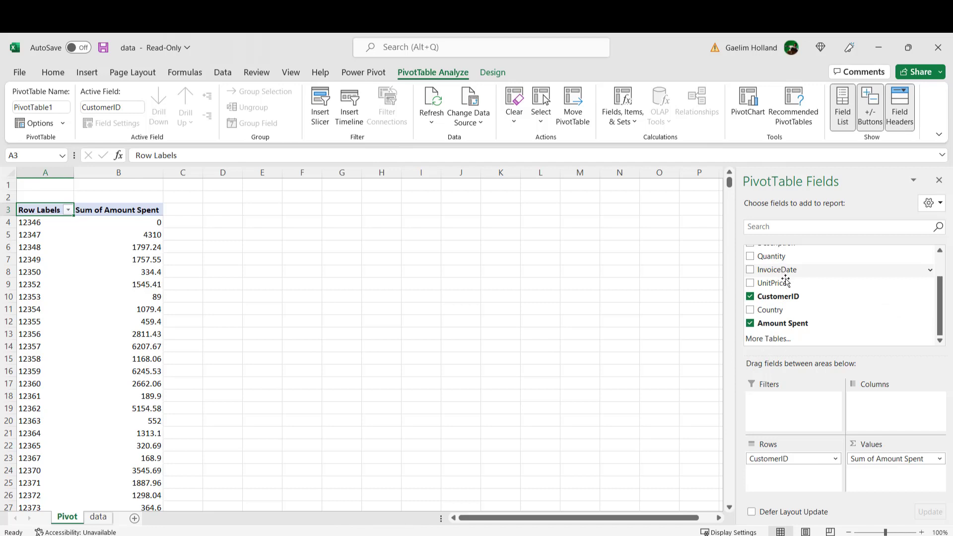
# Add InvoiceNo to the PivotTable values as a count, below Sum of Amount Spent.
pyautogui.scroll(1, 787, 287)
pyautogui.scroll(1, 816, 289)
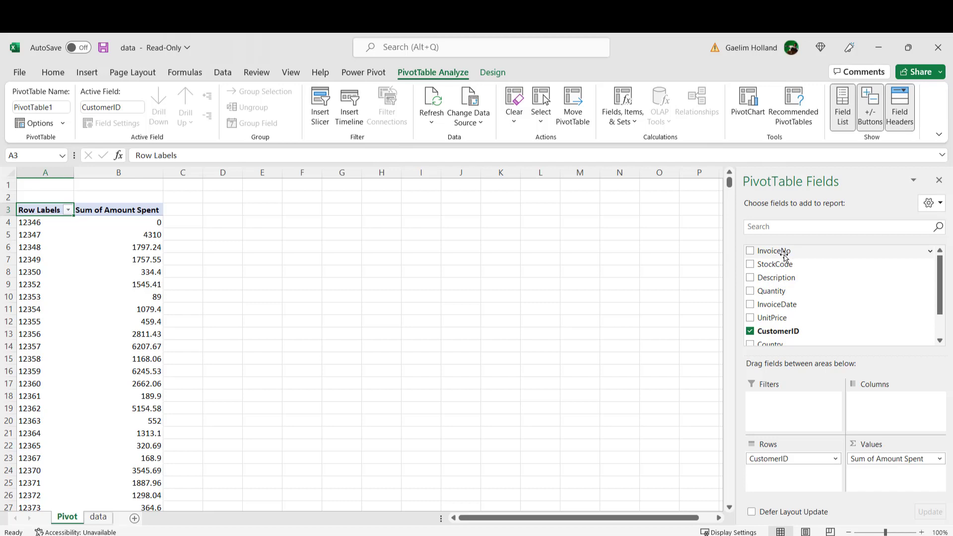
pyautogui.moveTo(778, 252); pyautogui.dragTo(880, 476)
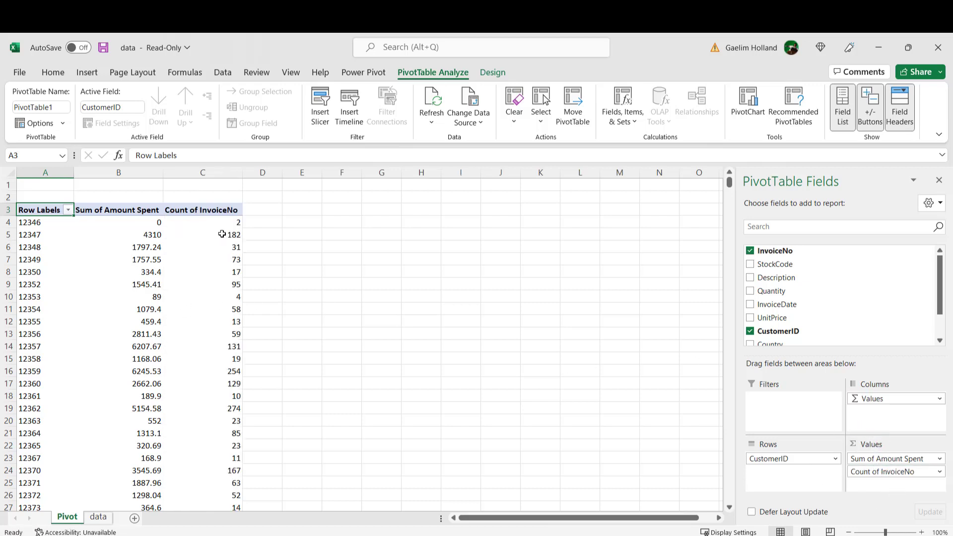
# Add InvoiceDate to the PivotTable values and summarize it by Max.
pyautogui.moveTo(228, 425)
pyautogui.moveTo(942, 283)
pyautogui.mouseDown()
pyautogui.moveTo(939, 312)
pyautogui.moveTo(931, 273)
pyautogui.mouseUp()
pyautogui.moveTo(767, 304); pyautogui.dragTo(872, 473)
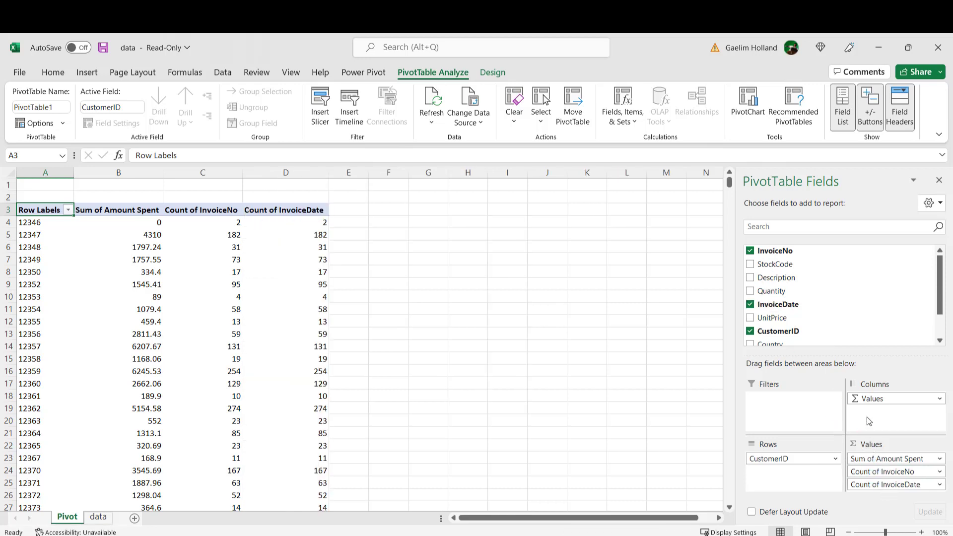
pyautogui.click(935, 484)
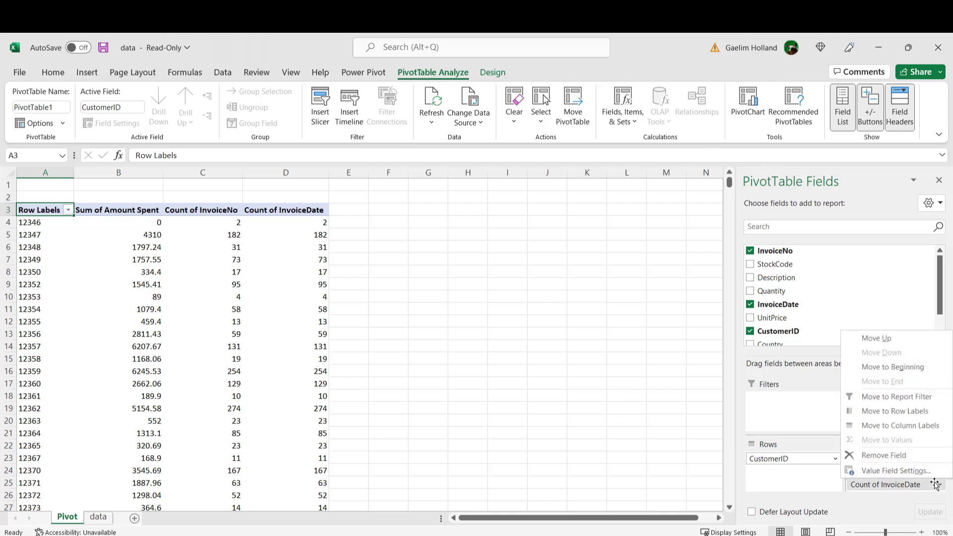
pyautogui.click(897, 470)
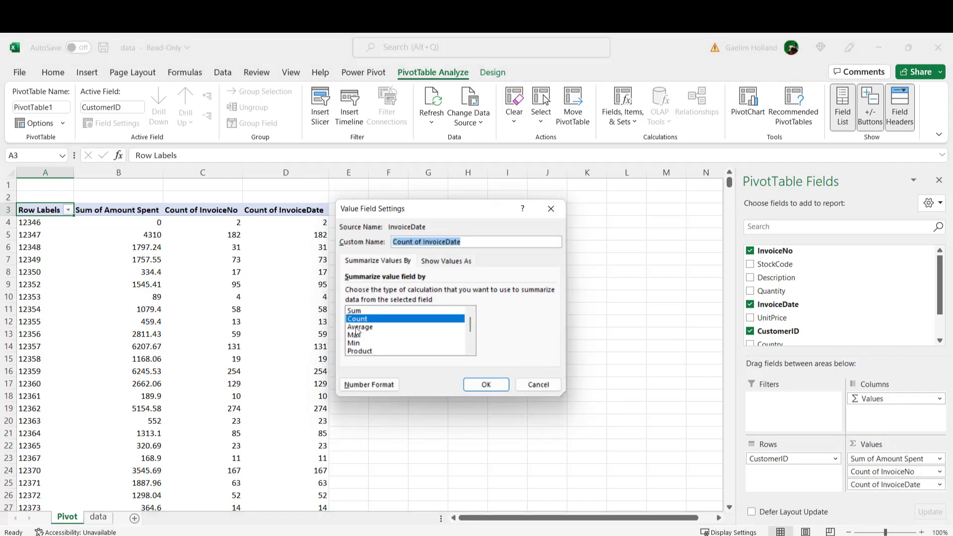
pyautogui.doubleClick(354, 335)
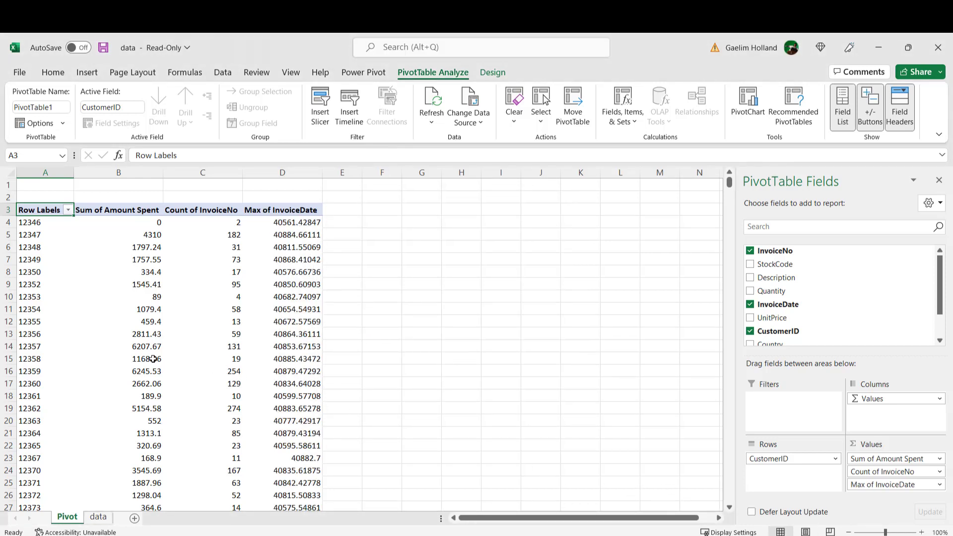
# Select the entire PivotTable on the Pivot sheet and copy it.
pyautogui.click(206, 434)
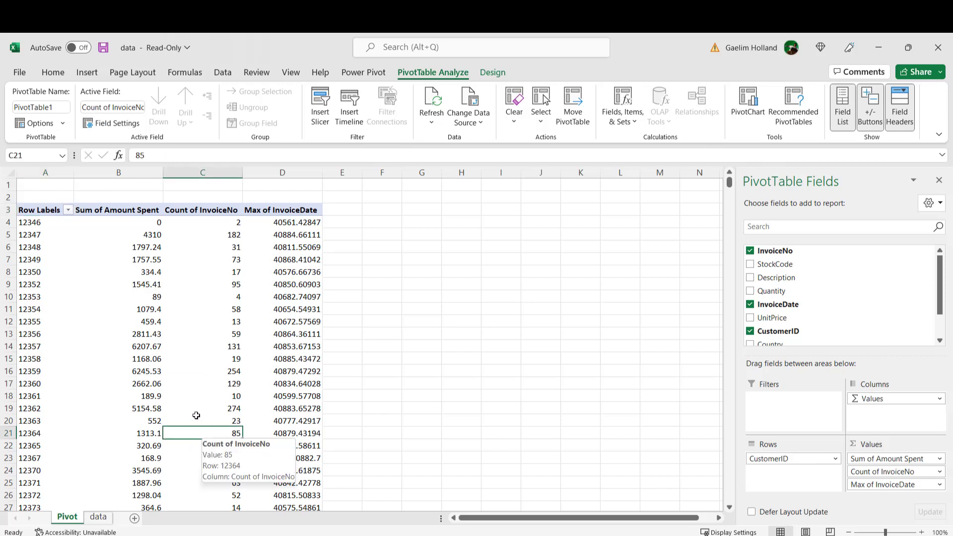
pyautogui.click(54, 410)
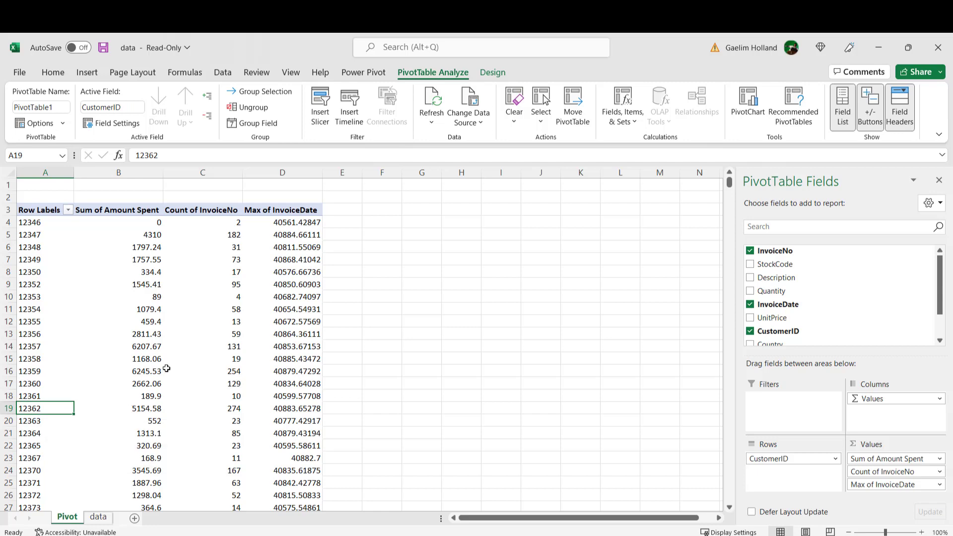
pyautogui.click(161, 347)
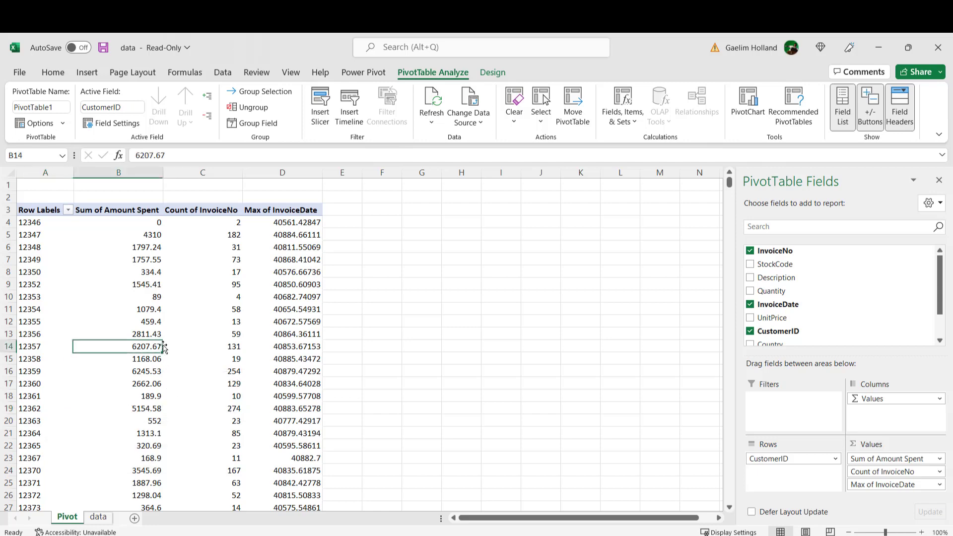
pyautogui.hotkey('ctrl', 'a')
pyautogui.hotkey('ctrl', 'c')
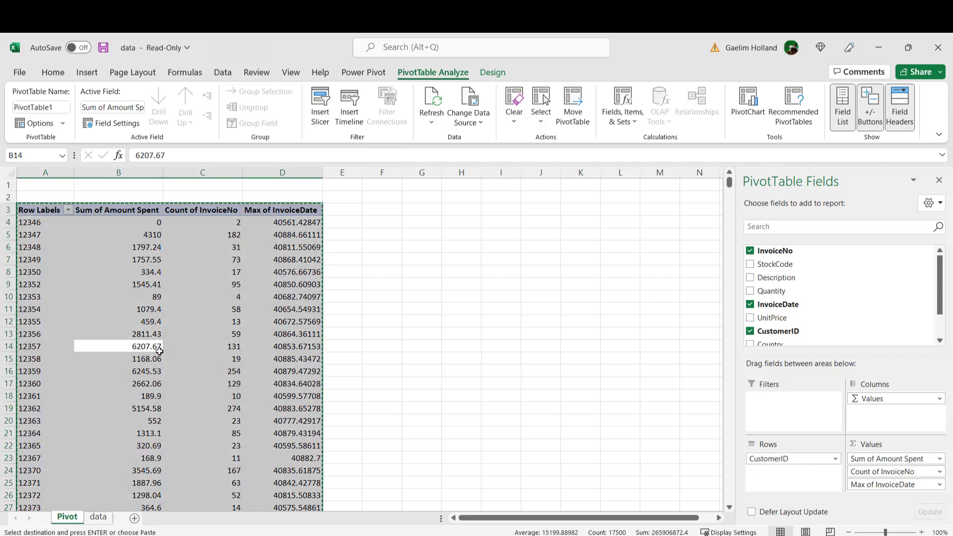
# Add a new worksheet after the Pivot sheet and name it "Analysis".
pyautogui.click(134, 519)
pyautogui.doubleClick(109, 520)
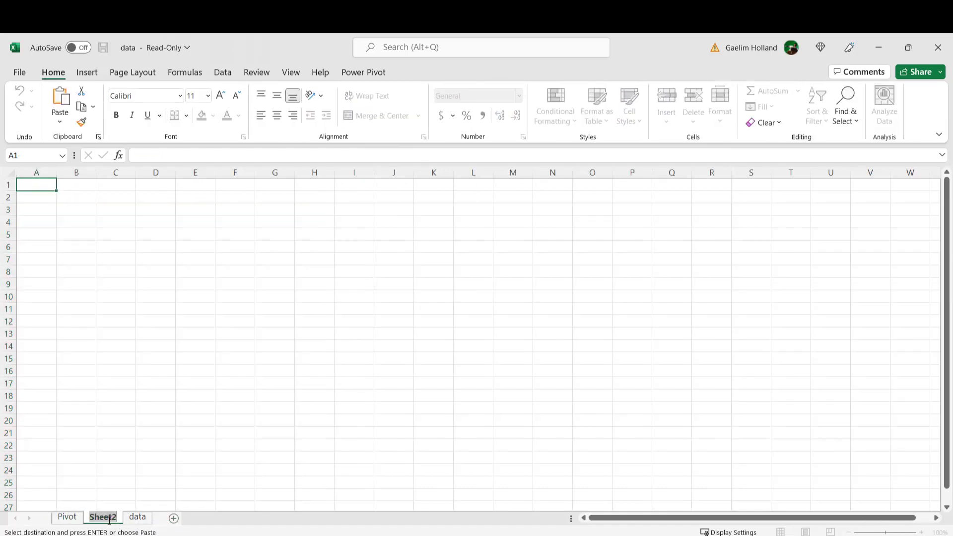
pyautogui.write('Analysis')
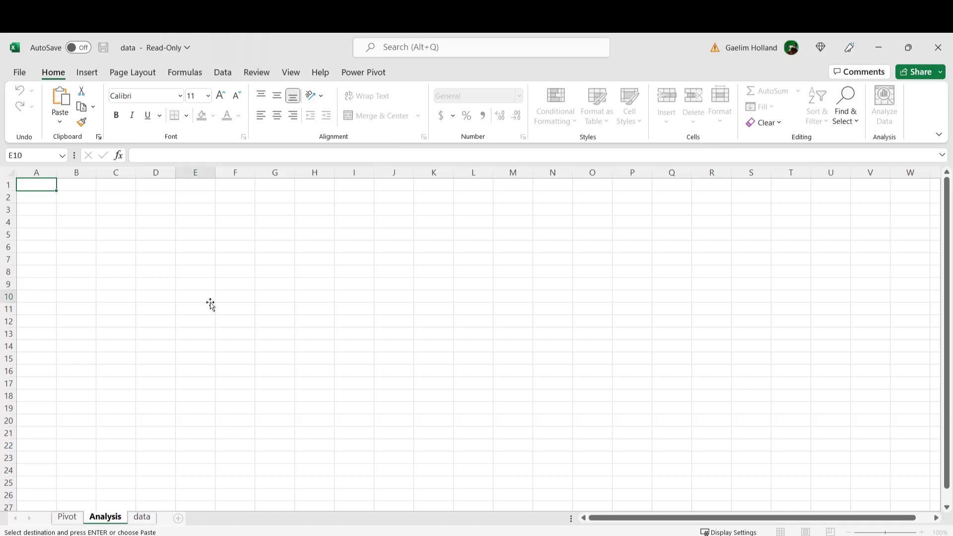
pyautogui.click(211, 299)
# Paste the copied PivotTable as values only, starting at cell A1 of the Analysis sheet.
pyautogui.click(44, 190)
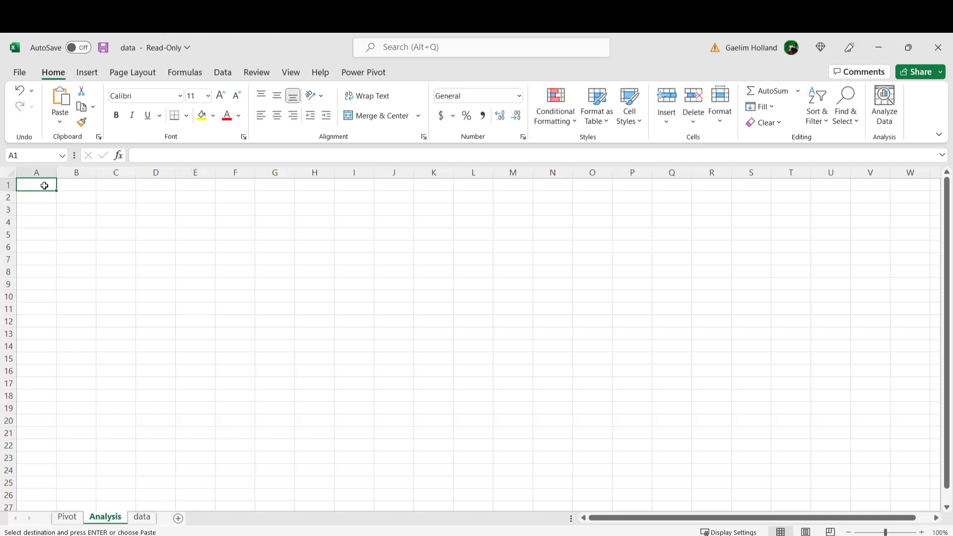
pyautogui.rightClick(44, 188)
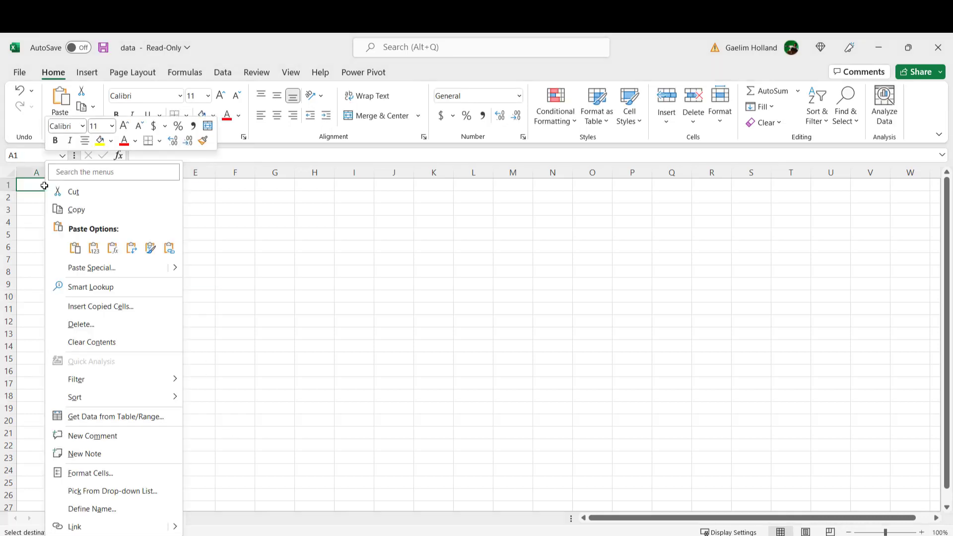
pyautogui.click(94, 248)
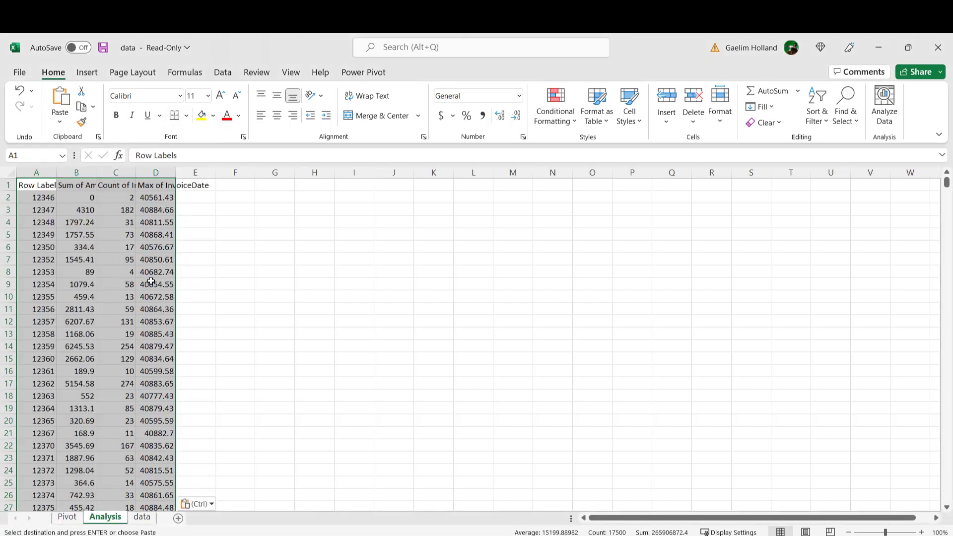
pyautogui.click(225, 308)
# AutoFit the widths of columns A to D on the Analysis sheet to their contents.
pyautogui.click(62, 172)
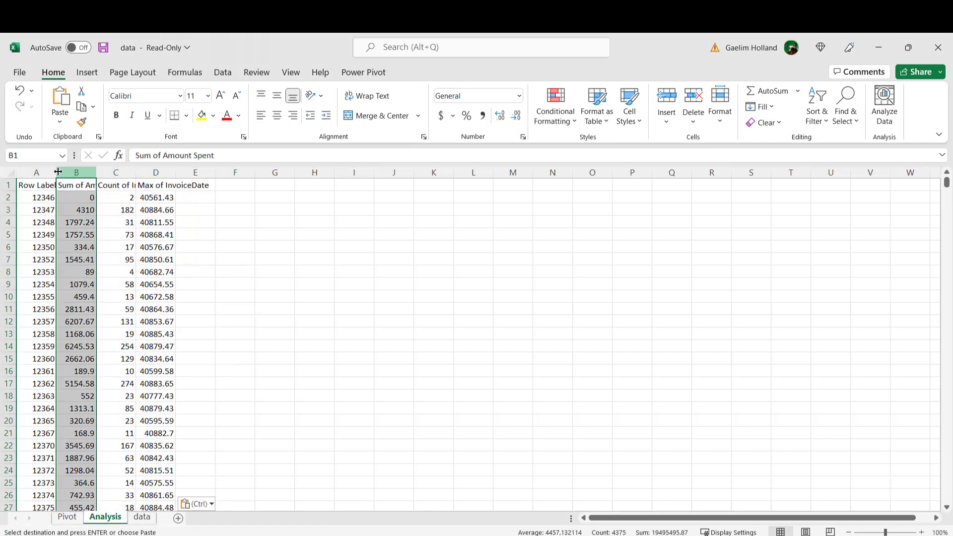
pyautogui.doubleClick(57, 172)
pyautogui.doubleClick(102, 170)
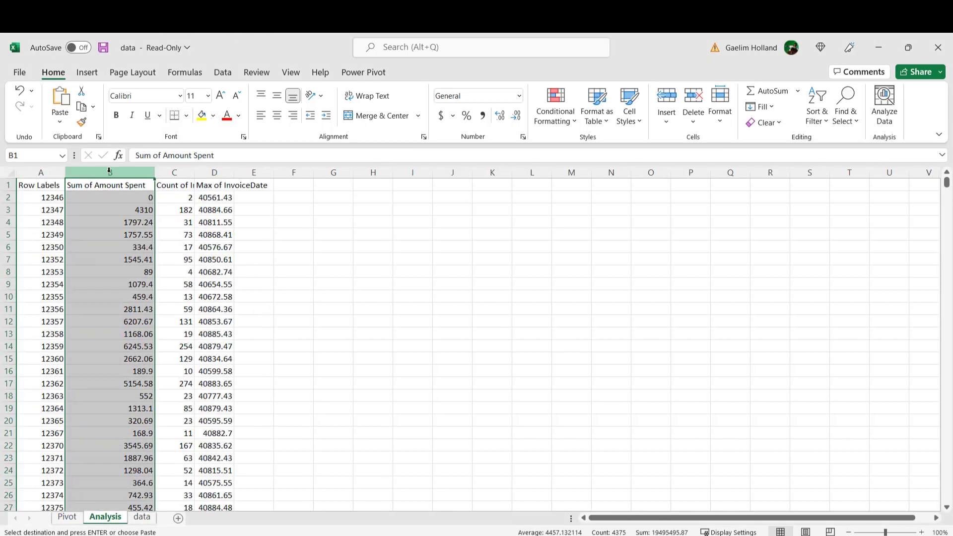
pyautogui.doubleClick(195, 170)
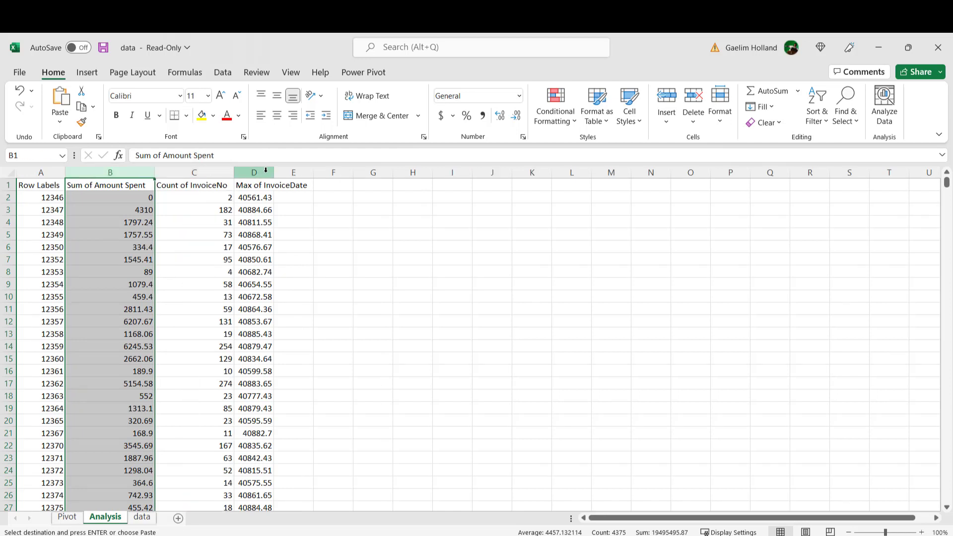
pyautogui.doubleClick(273, 171)
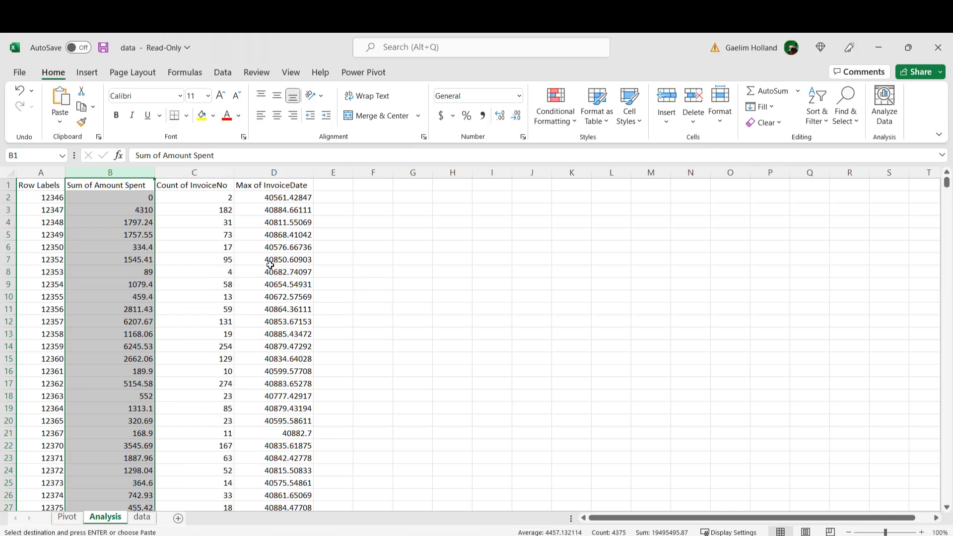
# Format the Max of InvoiceDate column on the Analysis sheet as Short Date.
pyautogui.click(273, 174)
pyautogui.click(519, 95)
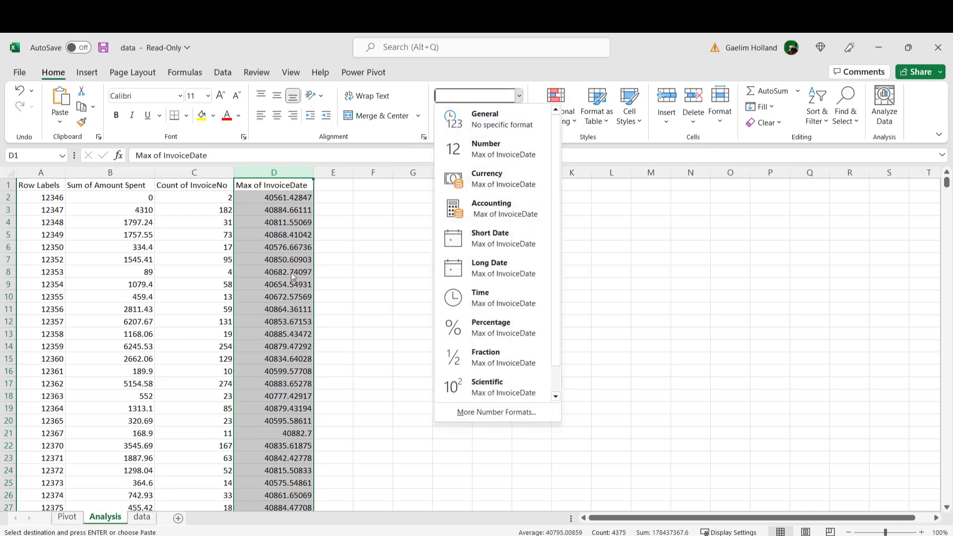
pyautogui.click(486, 241)
pyautogui.click(350, 419)
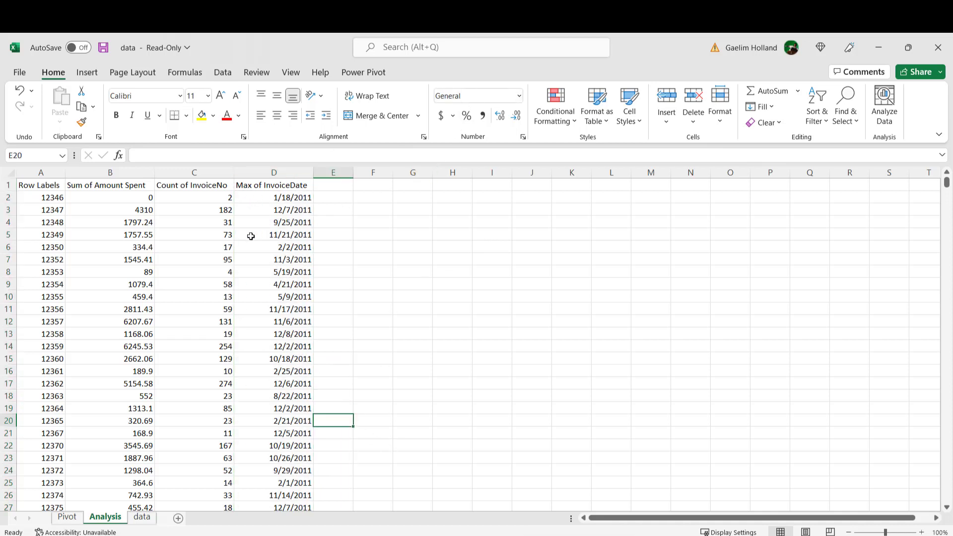
pyautogui.click(332, 197)
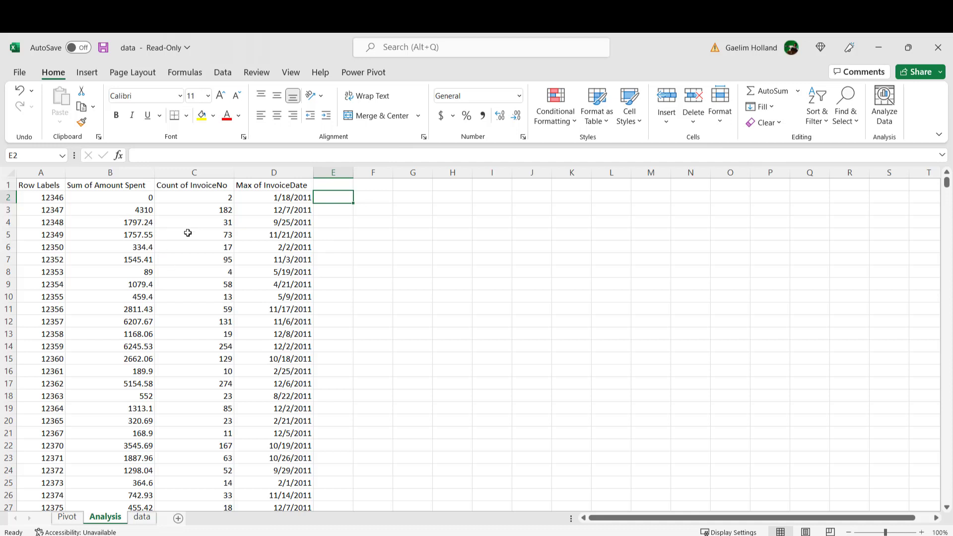
# Rename the header in B1 to "Monetary" and the header in C1 to "Frequency".
pyautogui.click(131, 185)
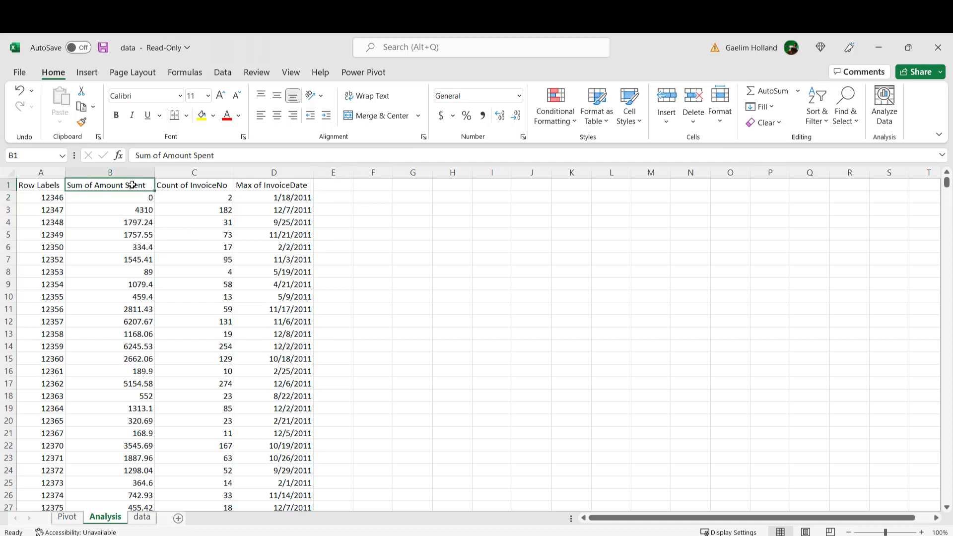
pyautogui.write('Monte')
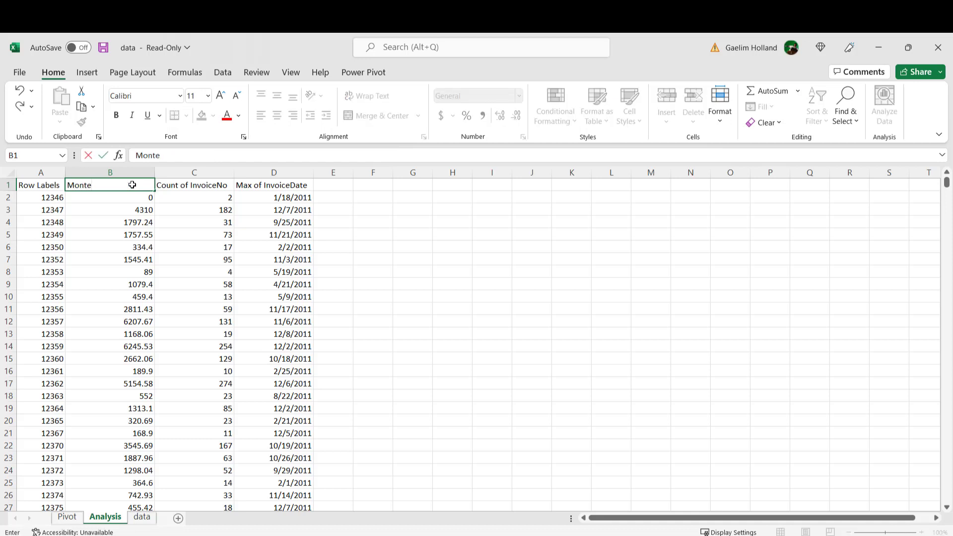
pyautogui.press('BackSpace')
pyautogui.write('ar')
pyautogui.write('ary')
pyautogui.click(200, 217)
pyautogui.click(186, 188)
pyautogui.write('R')
pyautogui.write('requenc')
pyautogui.write('y')
pyautogui.click(252, 190)
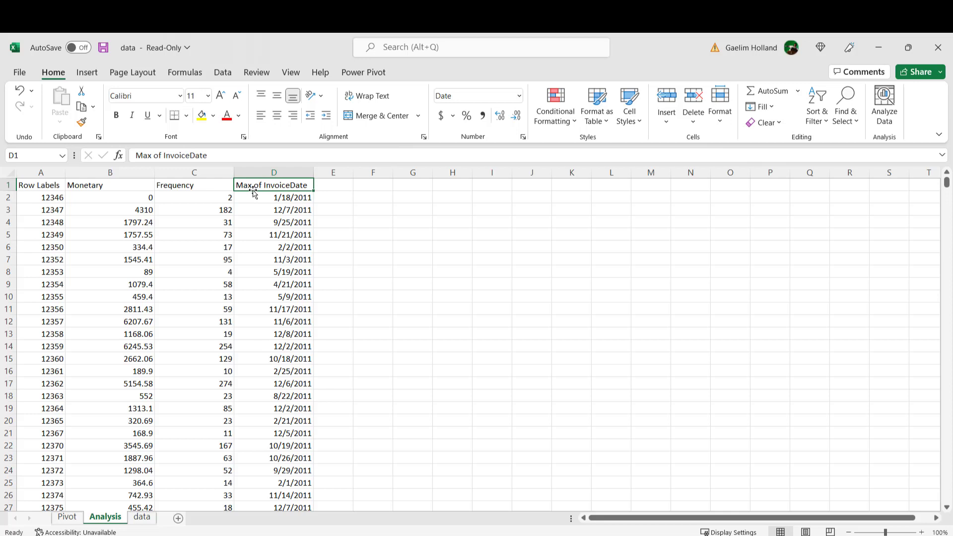
pyautogui.click(299, 200)
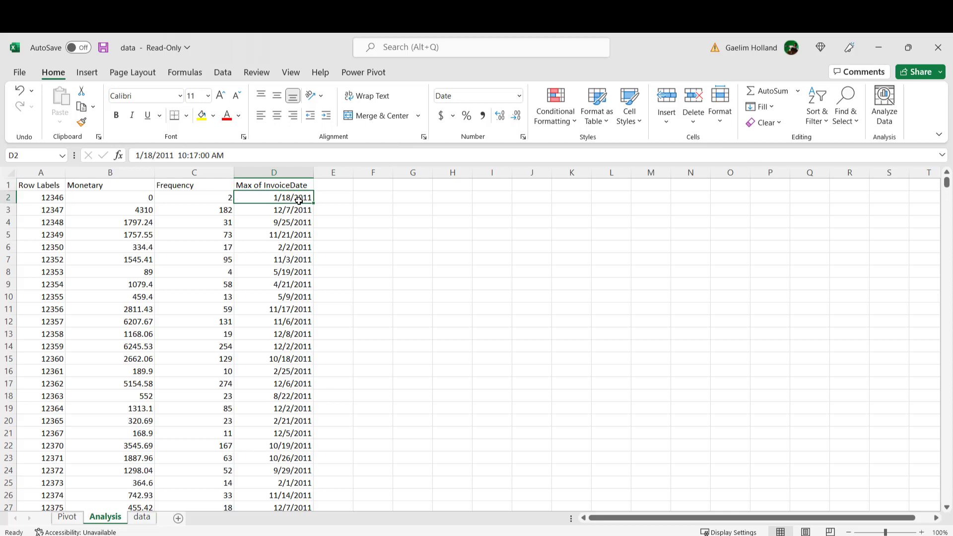
pyautogui.click(300, 246)
pyautogui.click(290, 198)
pyautogui.click(336, 196)
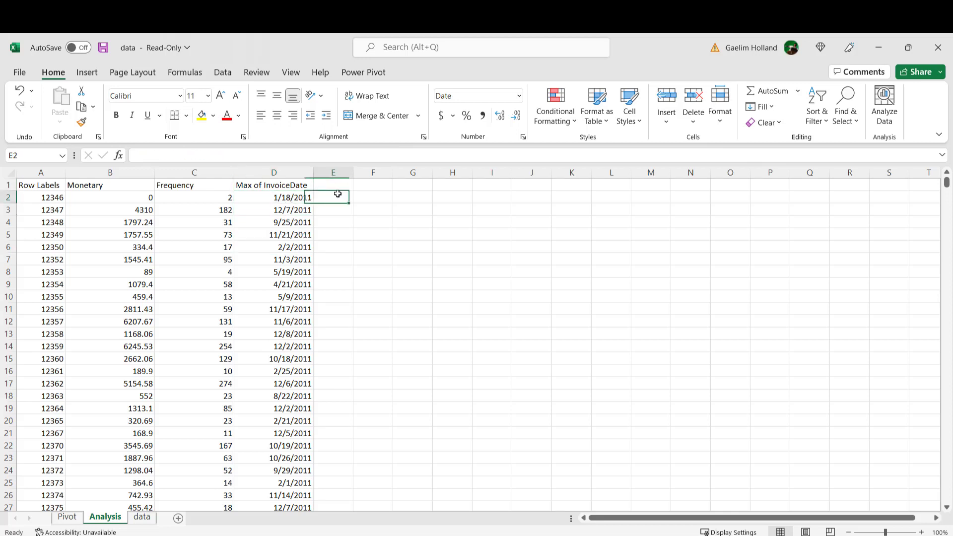
pyautogui.click(332, 185)
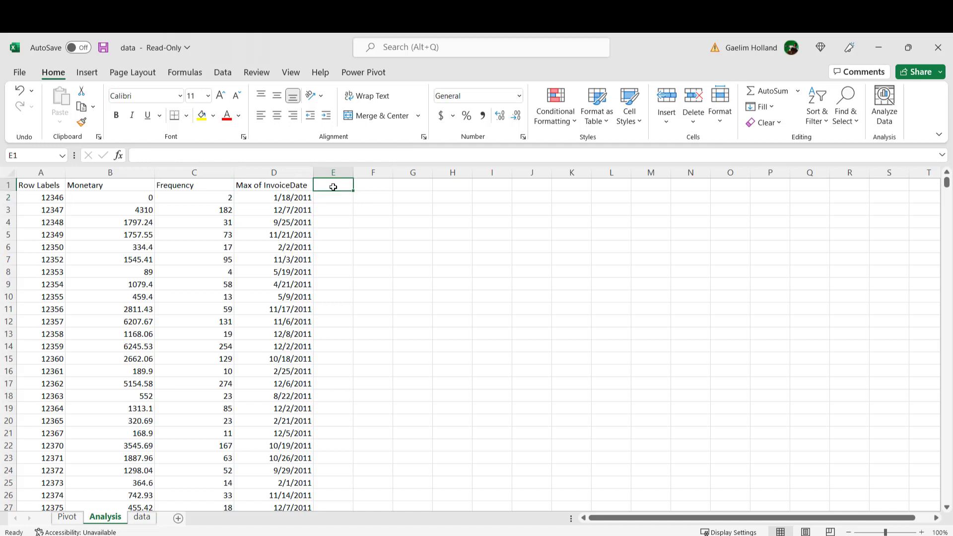
pyautogui.click(273, 184)
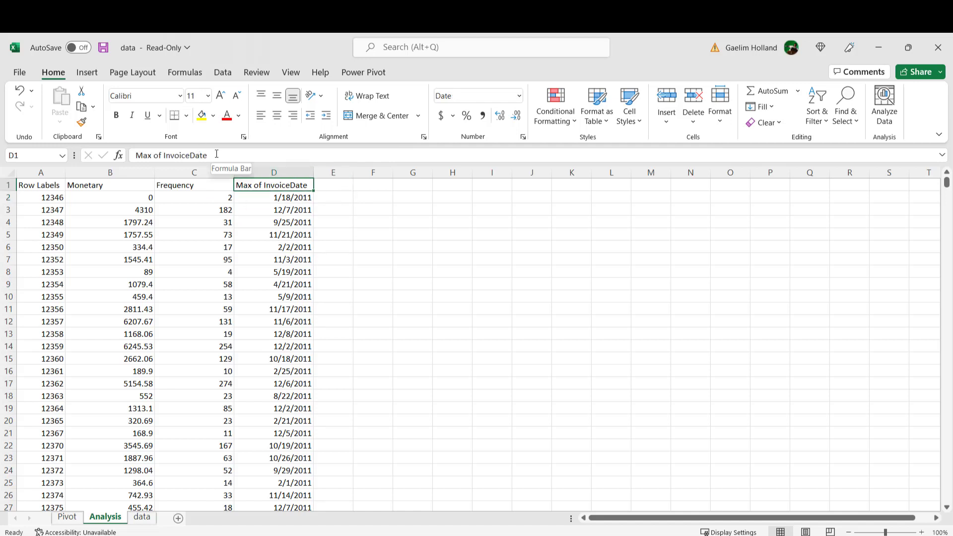
pyautogui.click(330, 190)
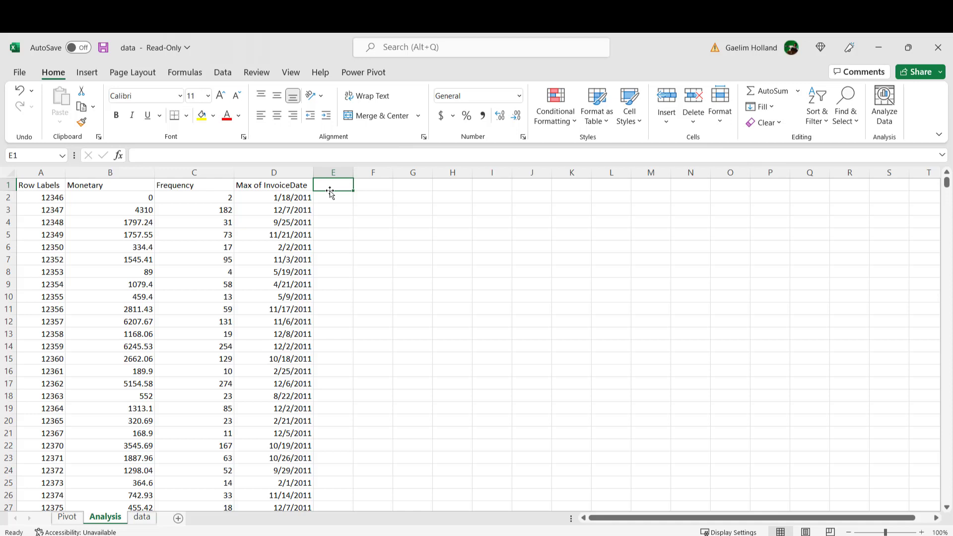
pyautogui.click(348, 198)
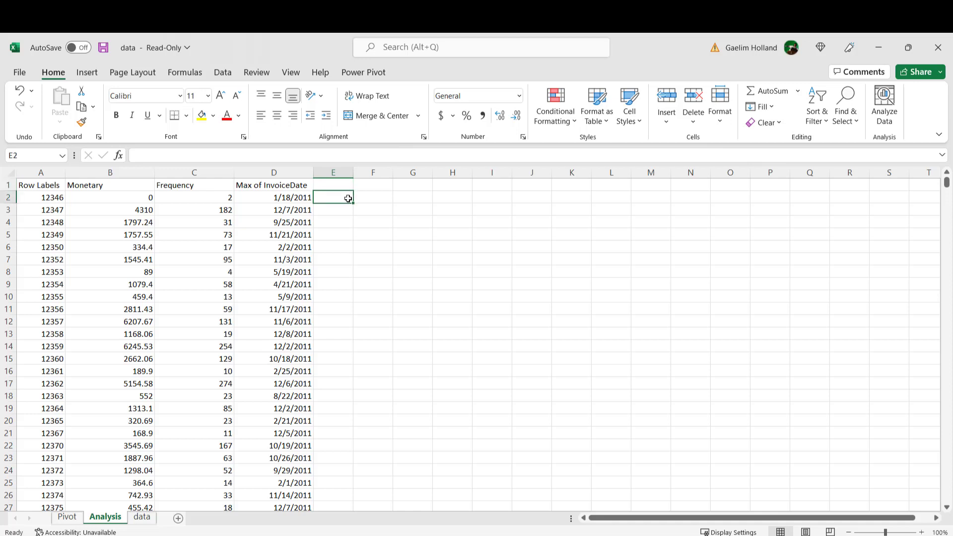
# Add a "Current Date" header in cell E1, beside the Max of InvoiceDate column.
pyautogui.click(342, 189)
pyautogui.write('C')
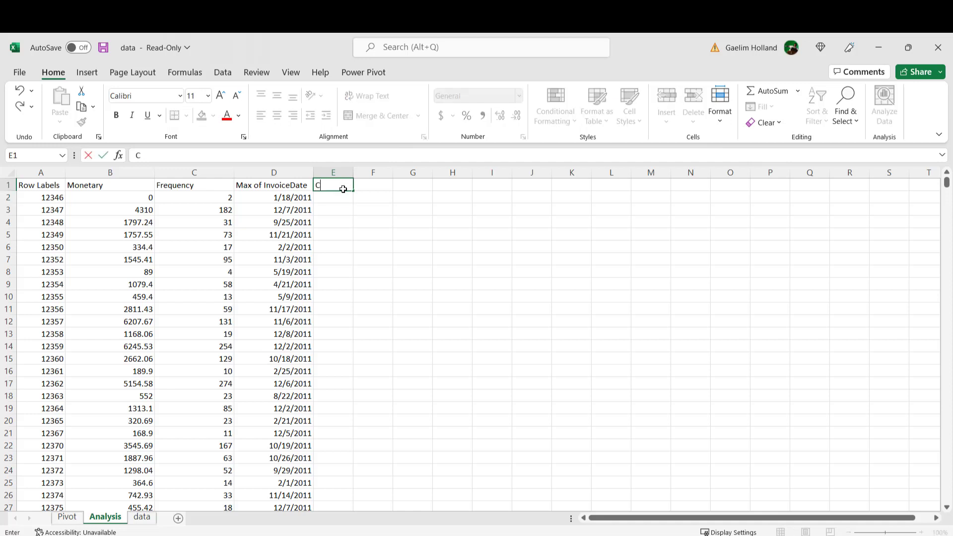
pyautogui.write('urrent Date')
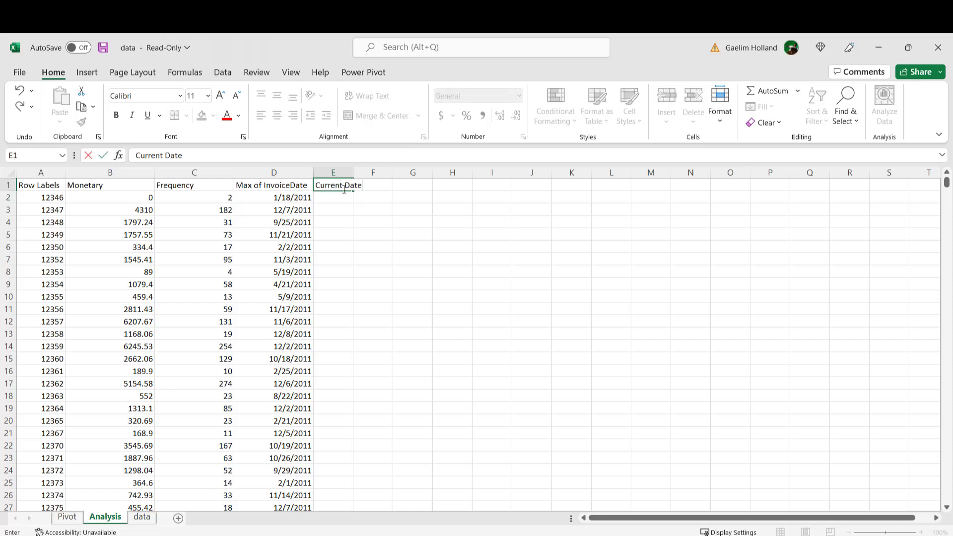
pyautogui.press('Return')
# Enter 12/31/2011 as the current date in cell E2.
pyautogui.write('12/1')
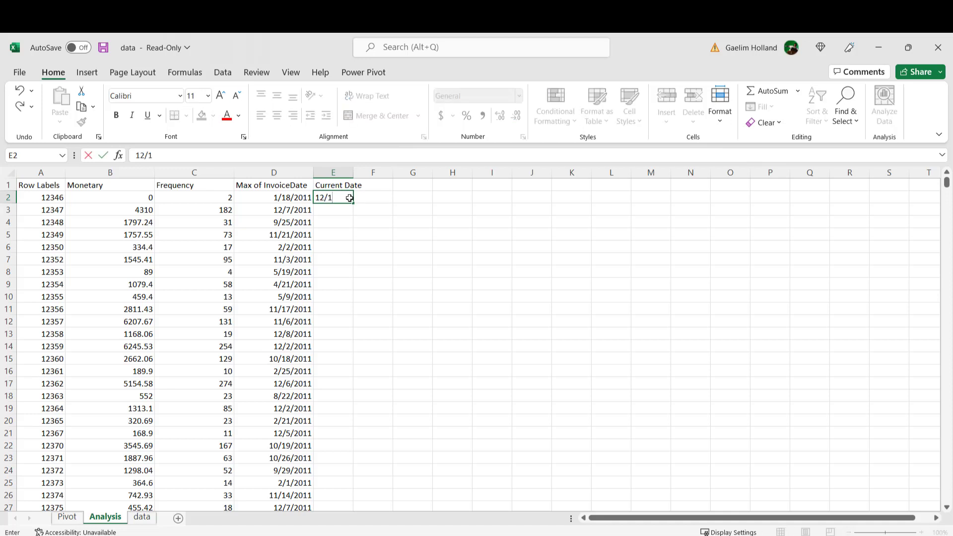
pyautogui.write('/20113')
pyautogui.click(346, 242)
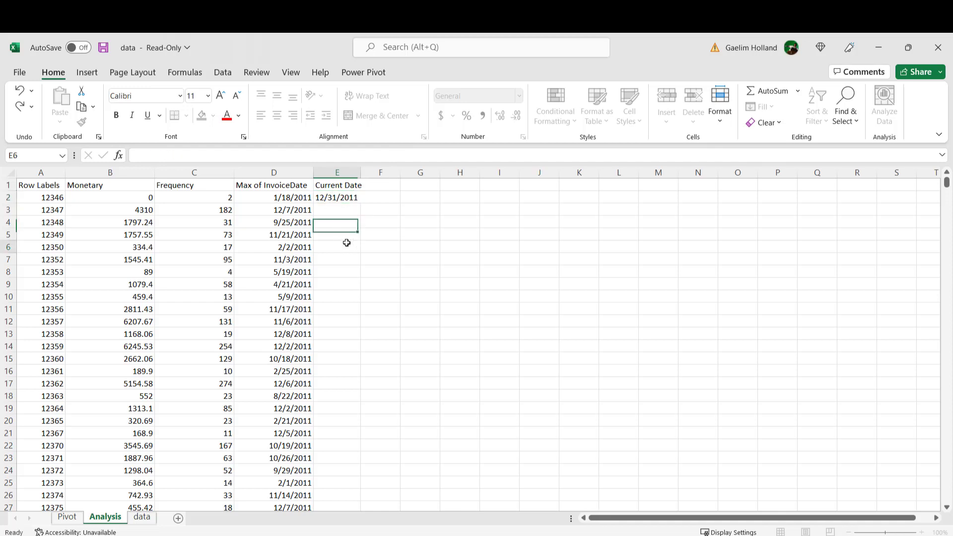
pyautogui.click(343, 199)
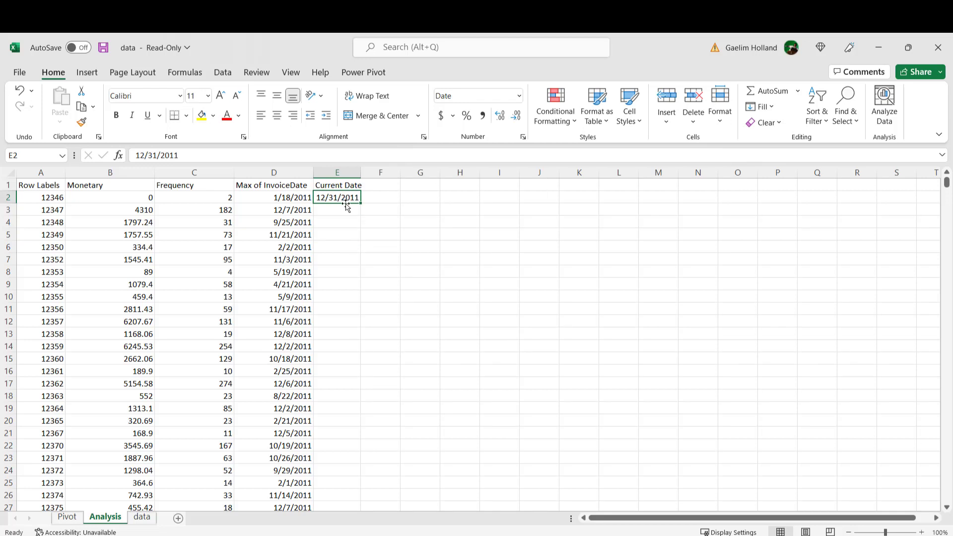
# Find the latest invoice date in cell F2 with the formula =MAX(D2:D4375).
pyautogui.click(289, 173)
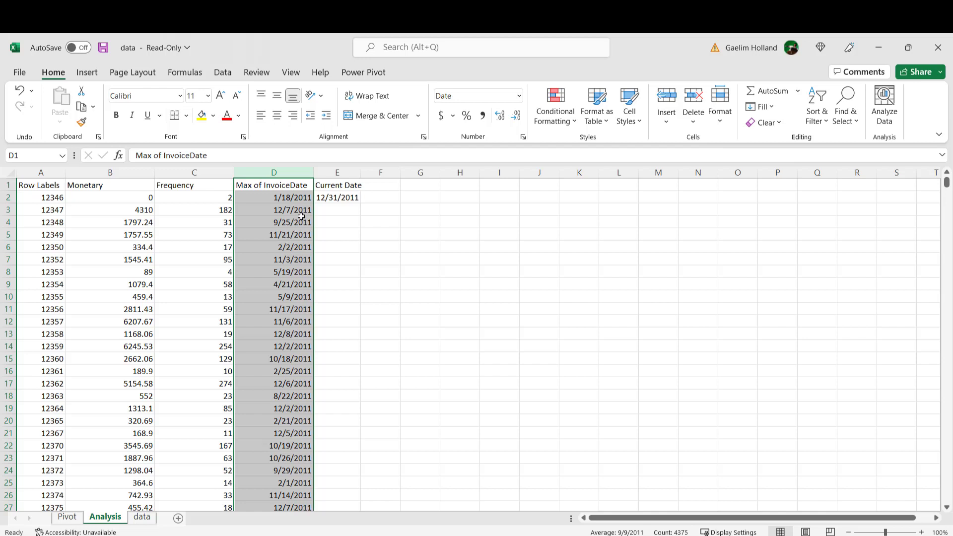
pyautogui.click(320, 209)
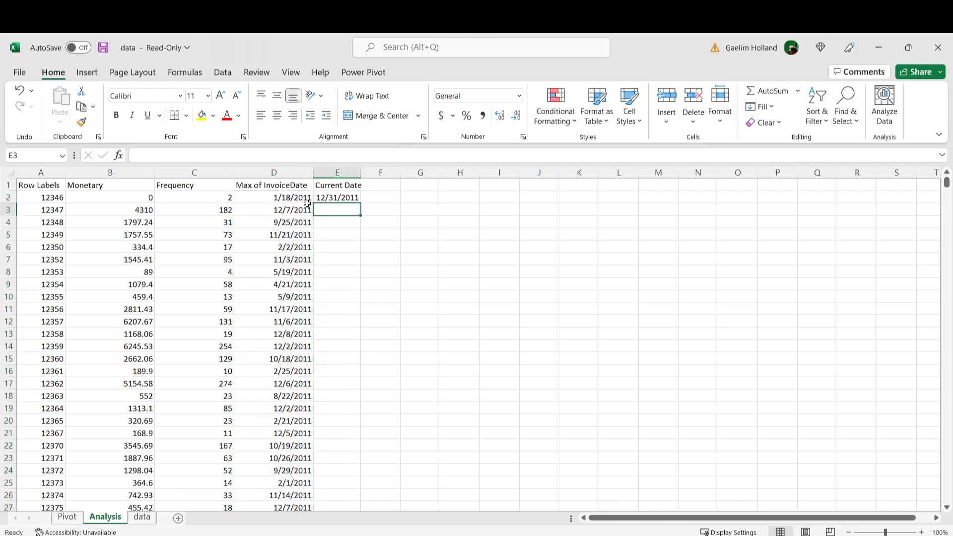
pyautogui.click(395, 199)
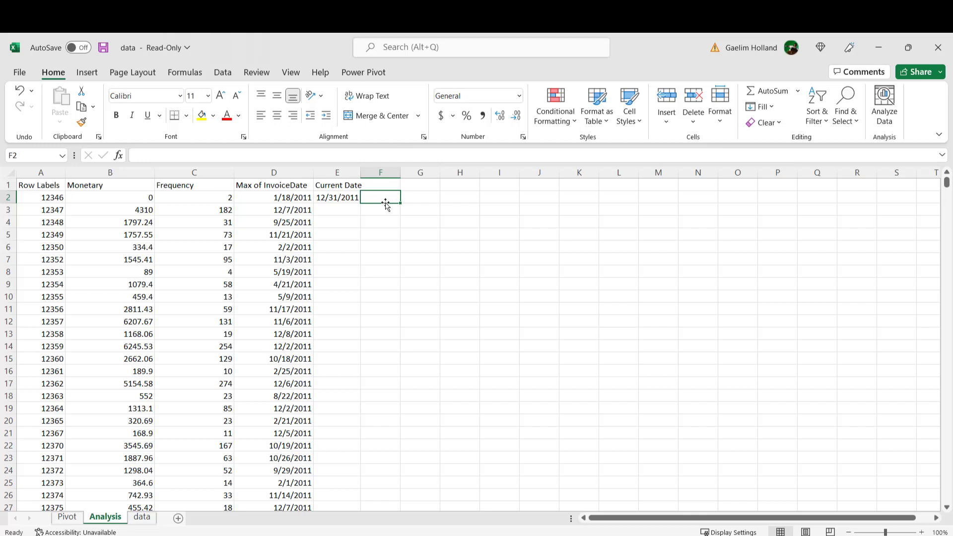
pyautogui.write('=max')
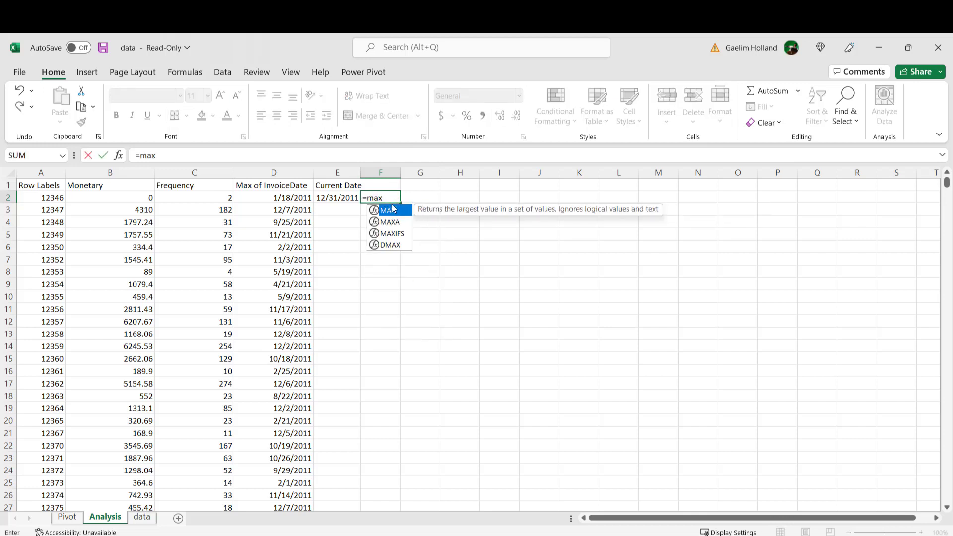
pyautogui.doubleClick(393, 212)
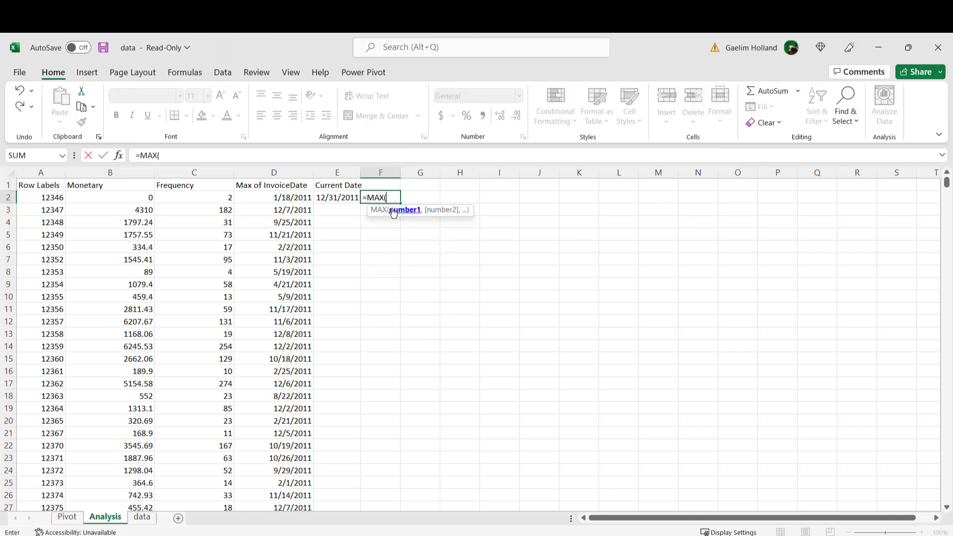
pyautogui.click(294, 200)
pyautogui.hotkey('ctrl', 'shift', 'Down')
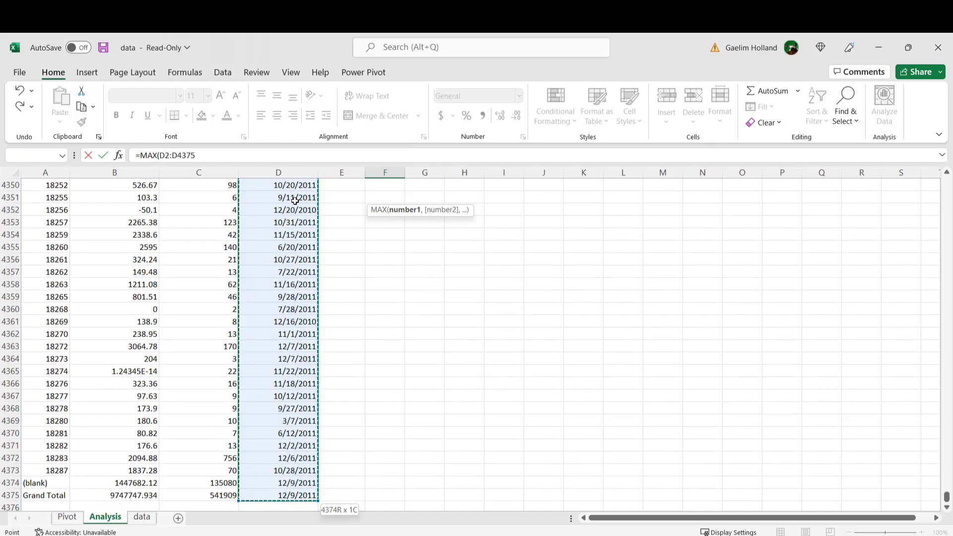
pyautogui.press('Return')
pyautogui.scroll(10, 294, 201)
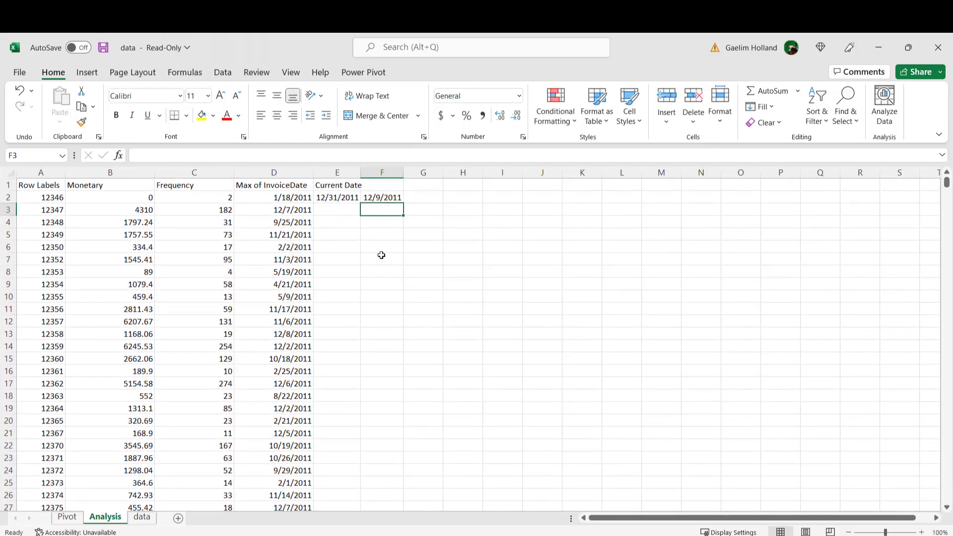
# Move the MAX formula from F2 to E2, replacing the date already entered under Current Date.
pyautogui.click(377, 197)
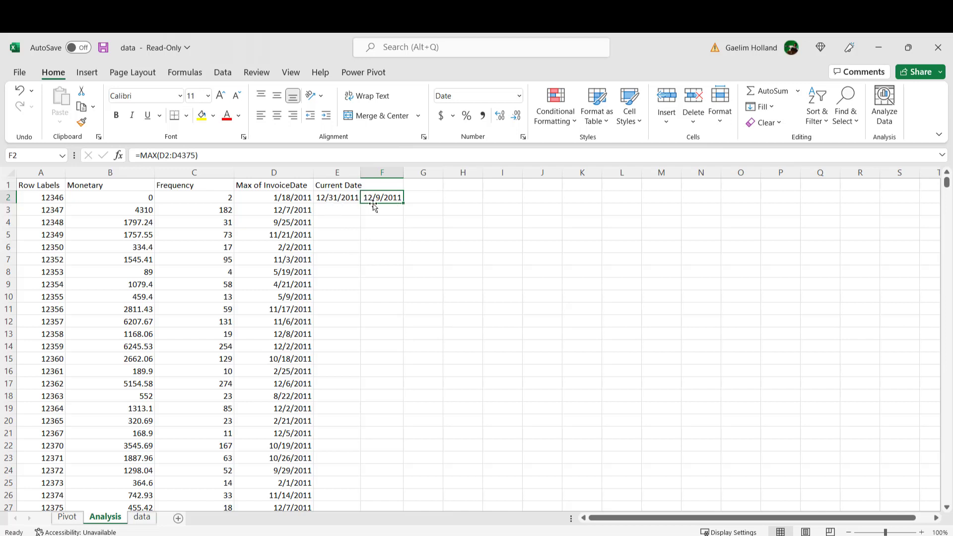
pyautogui.moveTo(363, 206); pyautogui.dragTo(342, 207)
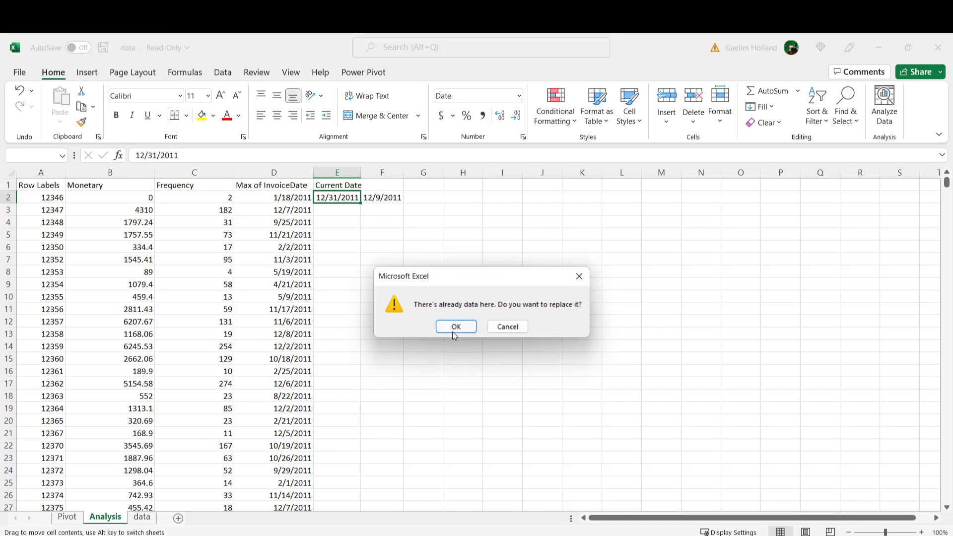
pyautogui.click(454, 327)
pyautogui.click(349, 232)
# Replace the MAX formula in E2 with its static value by copying it and pasting values only over itself.
pyautogui.click(338, 197)
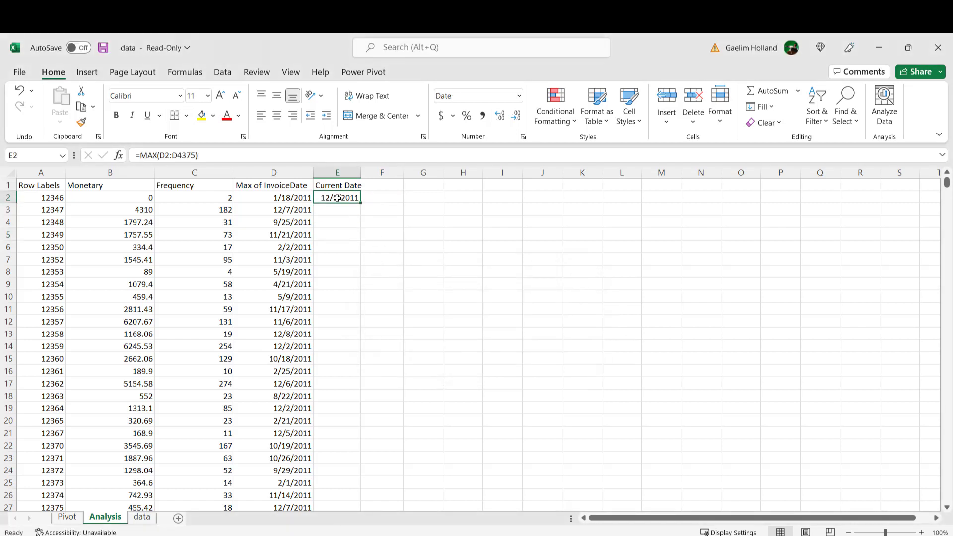
pyautogui.hotkey('ctrl', 'c')
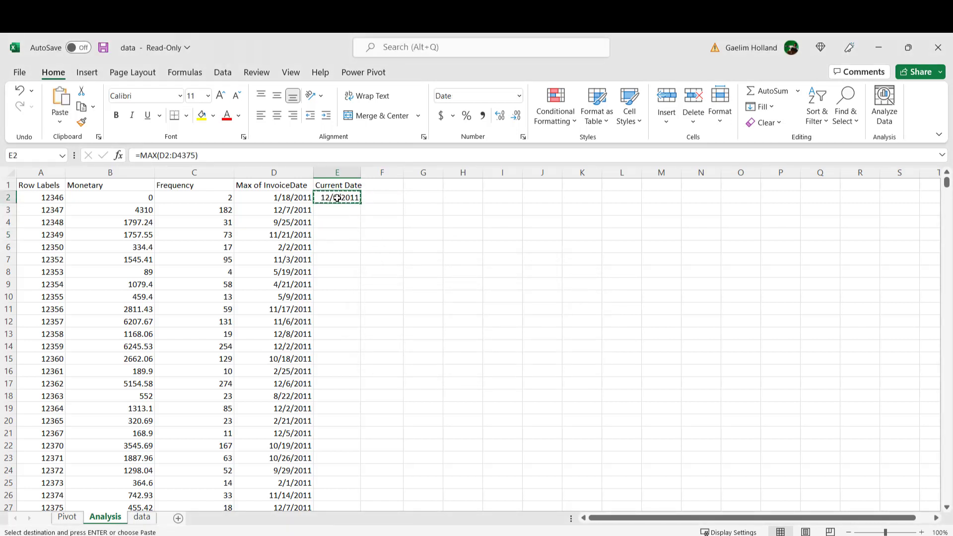
pyautogui.rightClick(338, 197)
pyautogui.click(387, 248)
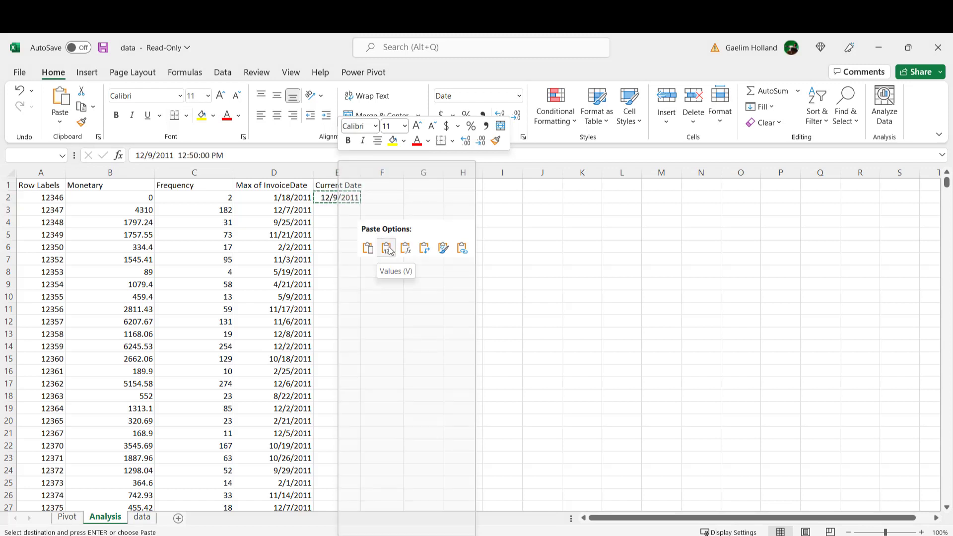
pyautogui.click(388, 249)
pyautogui.click(351, 256)
pyautogui.click(340, 212)
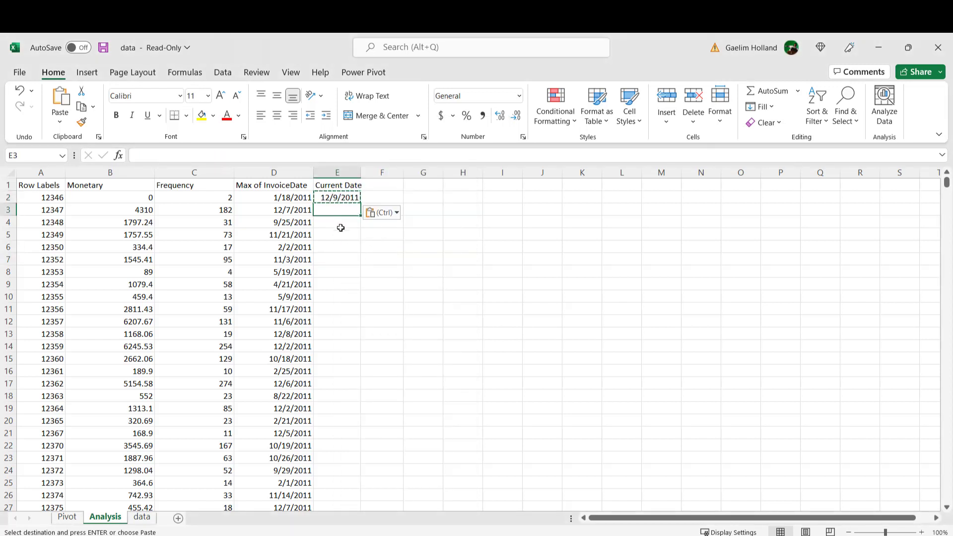
# Paste the copied current date into cell E3 as a value only.
pyautogui.click(326, 198)
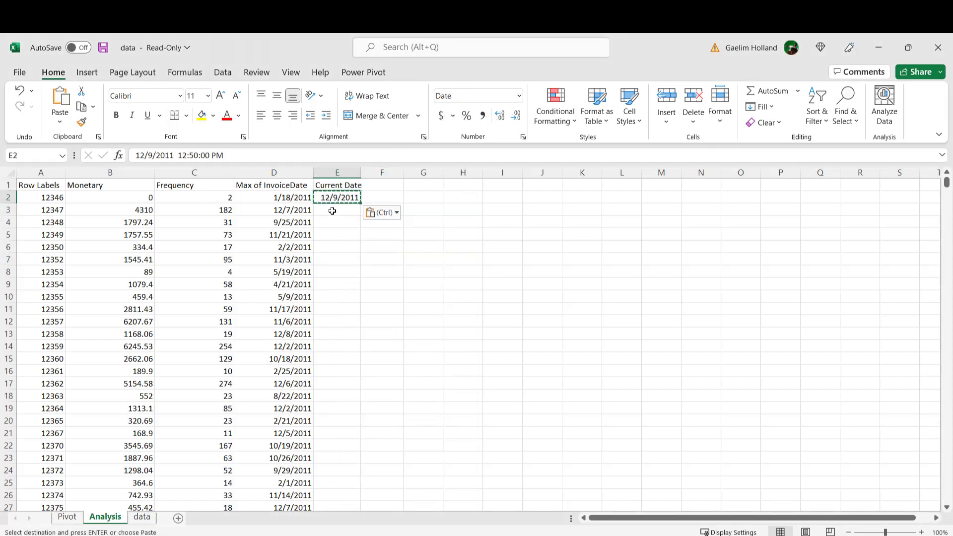
pyautogui.click(332, 210)
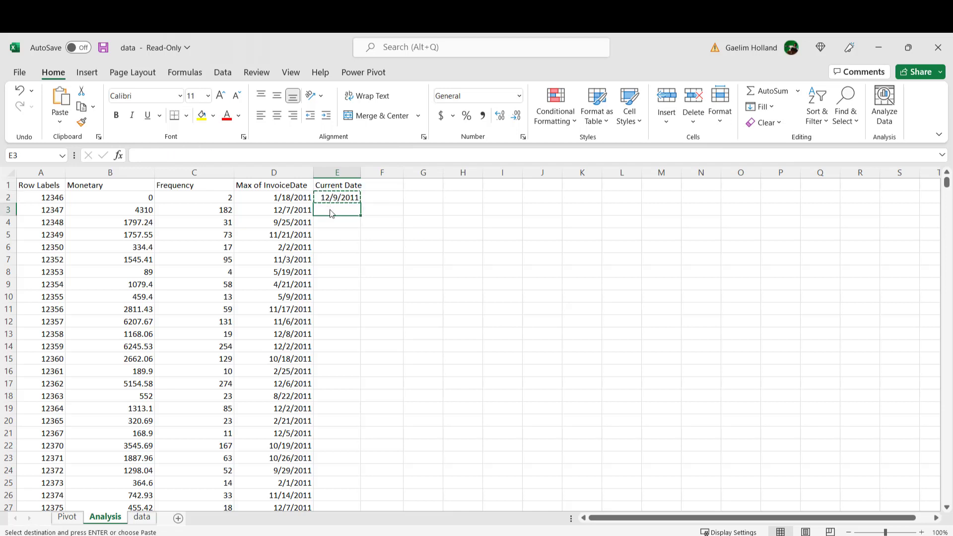
pyautogui.rightClick(330, 212)
pyautogui.click(379, 250)
pyautogui.click(358, 268)
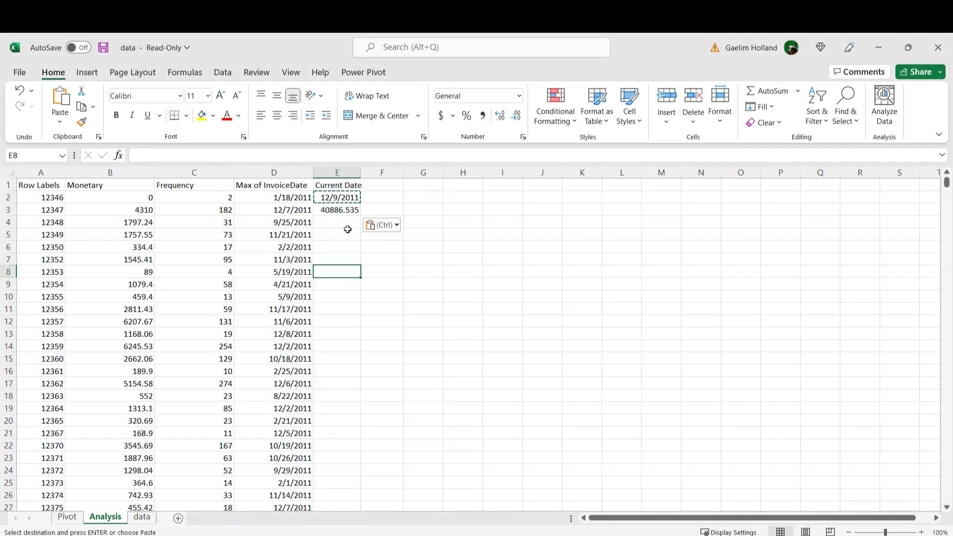
pyautogui.click(337, 213)
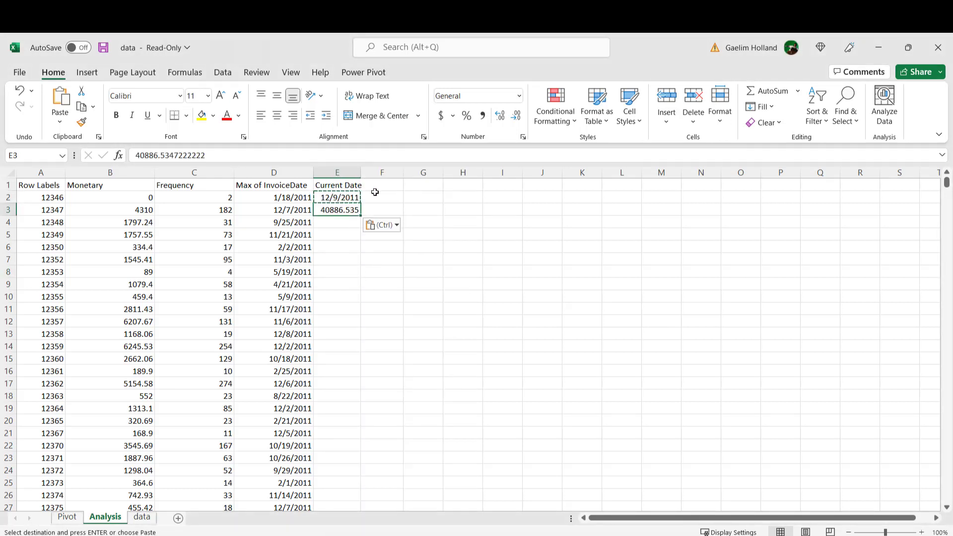
# Format the Current Date column E as Short Date.
pyautogui.click(353, 172)
pyautogui.click(520, 97)
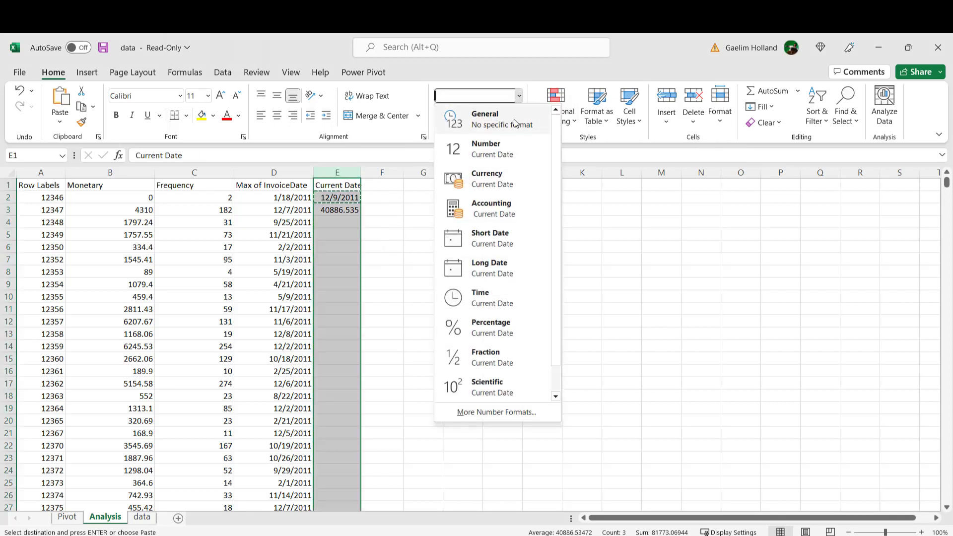
pyautogui.click(484, 238)
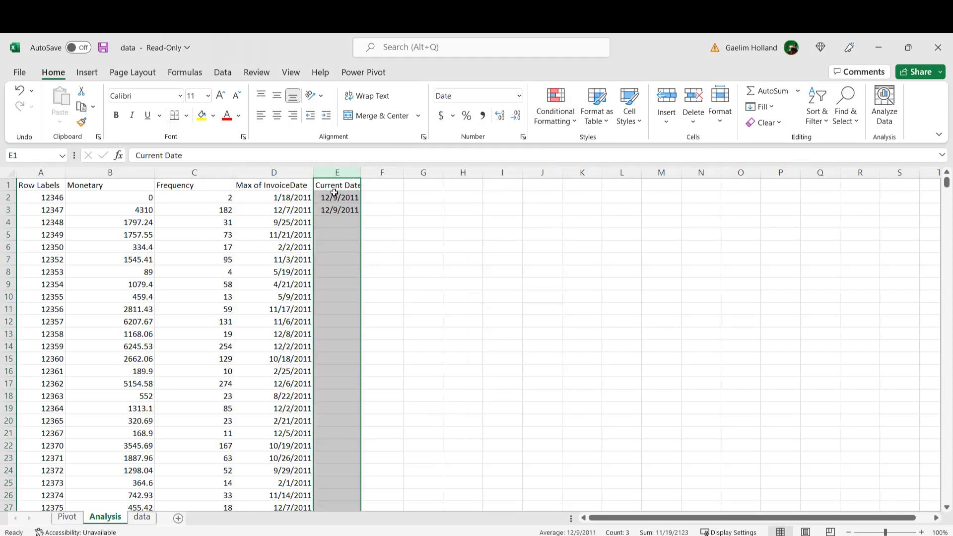
# Fill the date in E2:E3 down through the rest of the Current Date column.
pyautogui.click(342, 221)
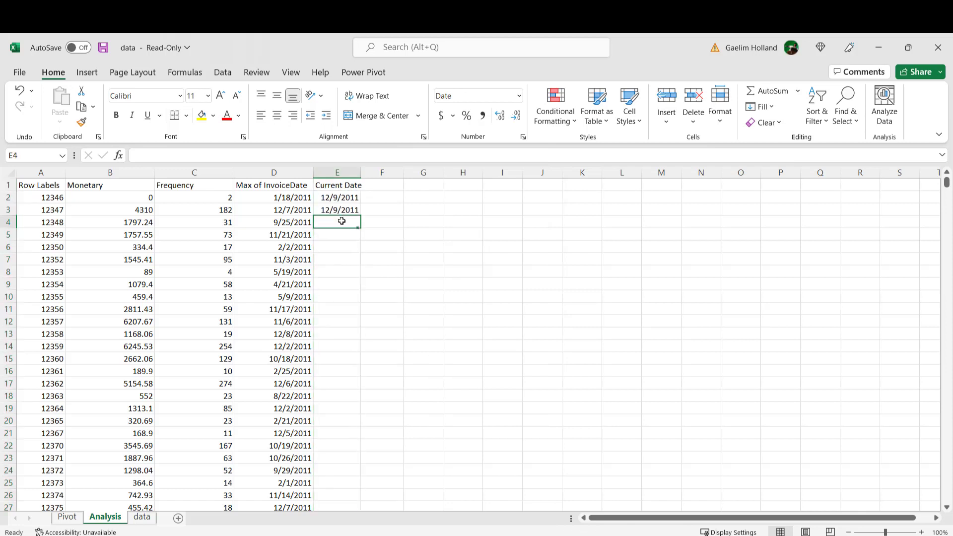
pyautogui.moveTo(334, 199); pyautogui.dragTo(335, 211)
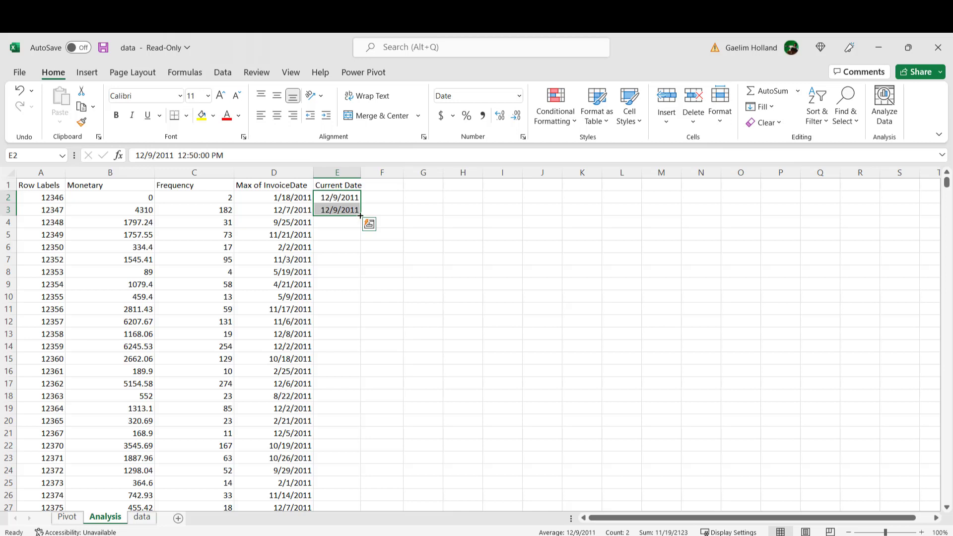
pyautogui.doubleClick(360, 215)
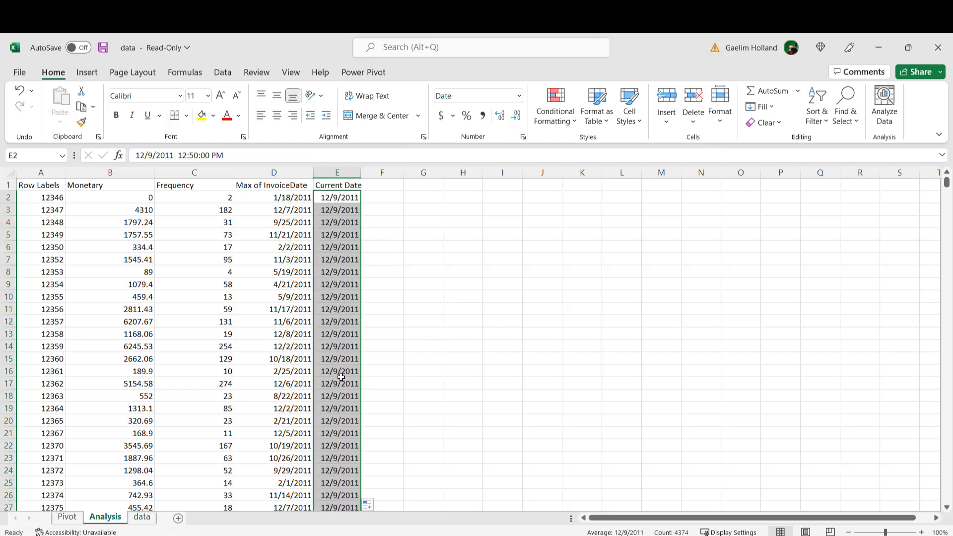
pyautogui.click(285, 222)
pyautogui.click(287, 171)
pyautogui.click(347, 272)
pyautogui.click(382, 245)
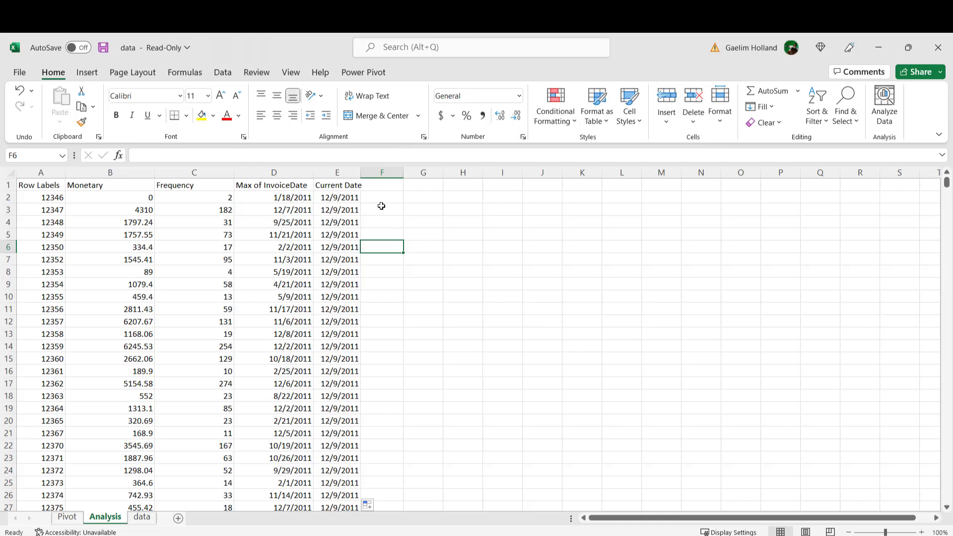
# Add the header "Recency" in cell F1.
pyautogui.click(381, 198)
pyautogui.click(382, 185)
pyautogui.write('Re')
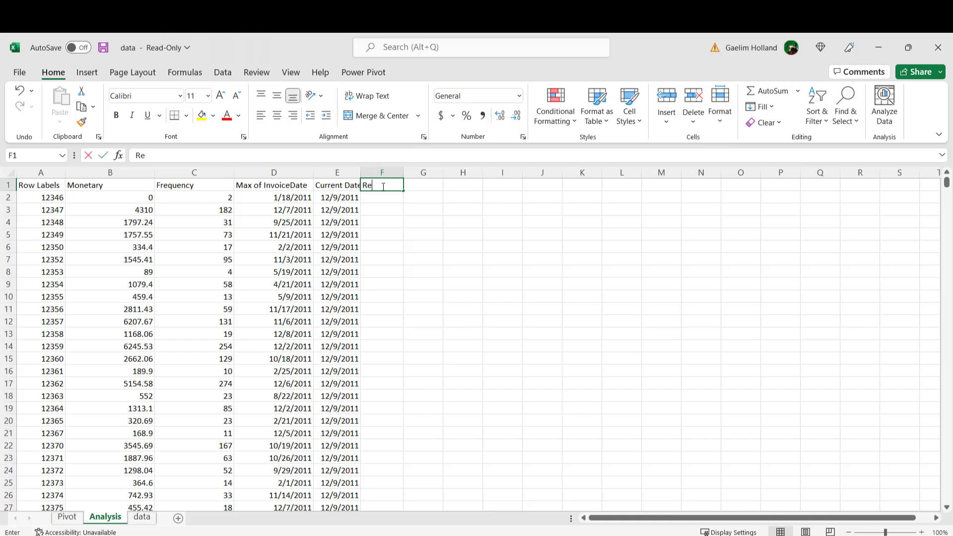
pyautogui.write('cency')
pyautogui.click(398, 219)
# Begin a DATEDIF formula with empty parentheses in cell F2 under Recency.
pyautogui.click(387, 200)
pyautogui.write('=')
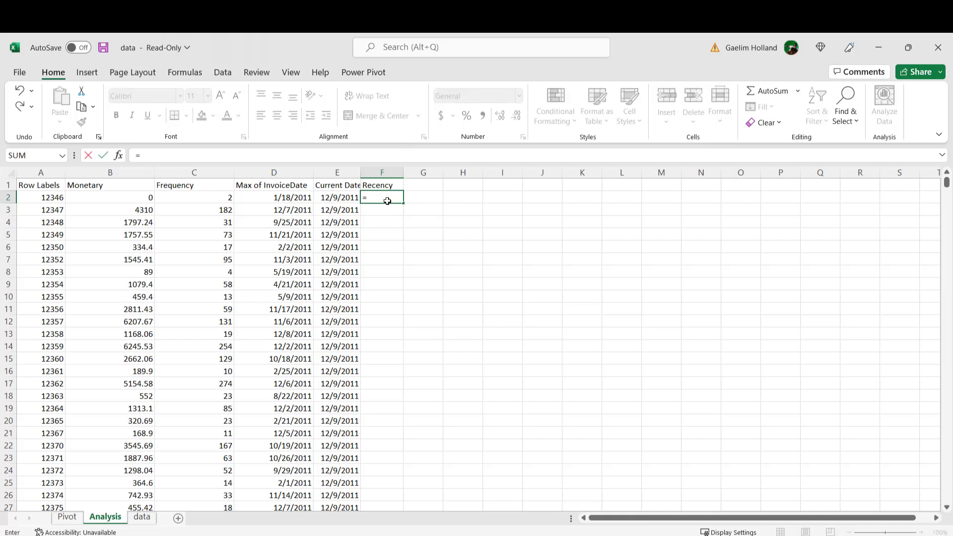
pyautogui.write('date')
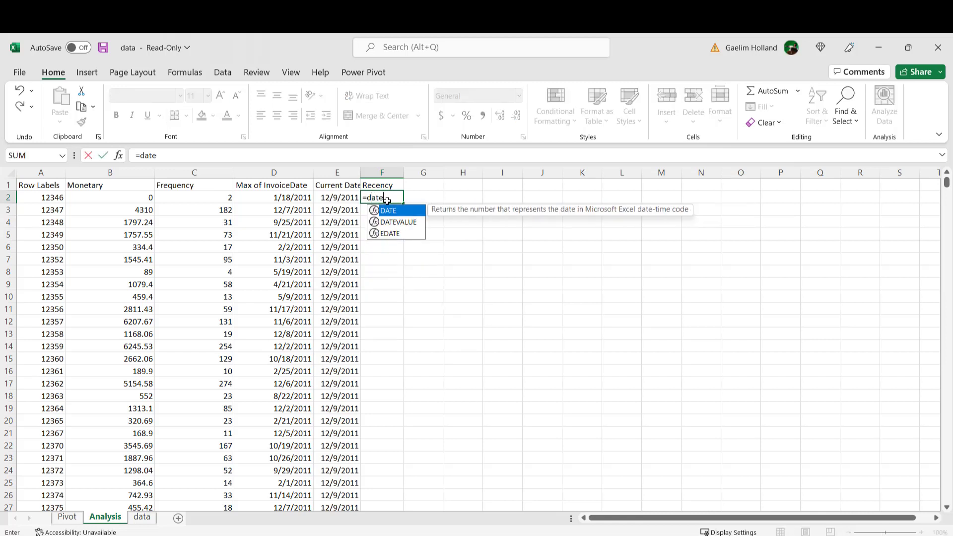
pyautogui.write('di')
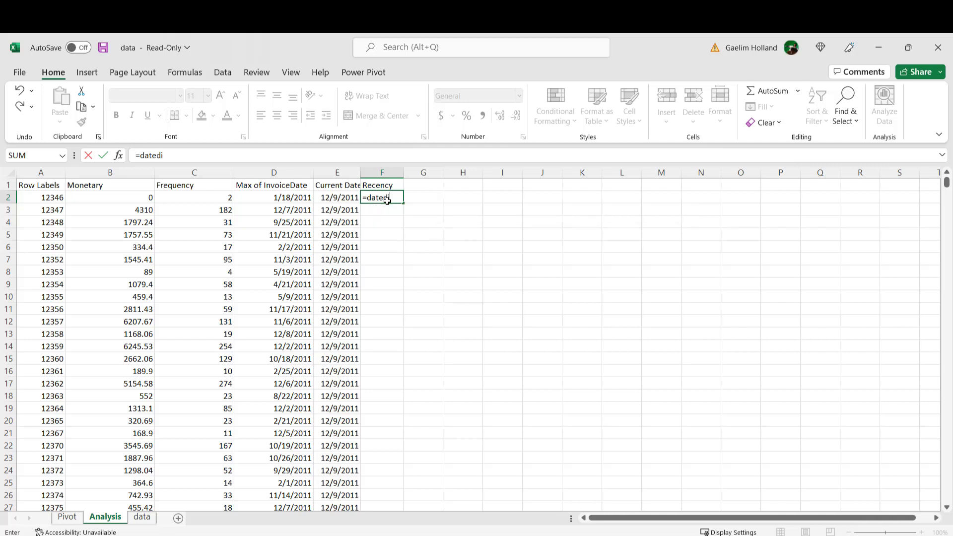
pyautogui.write('f(')
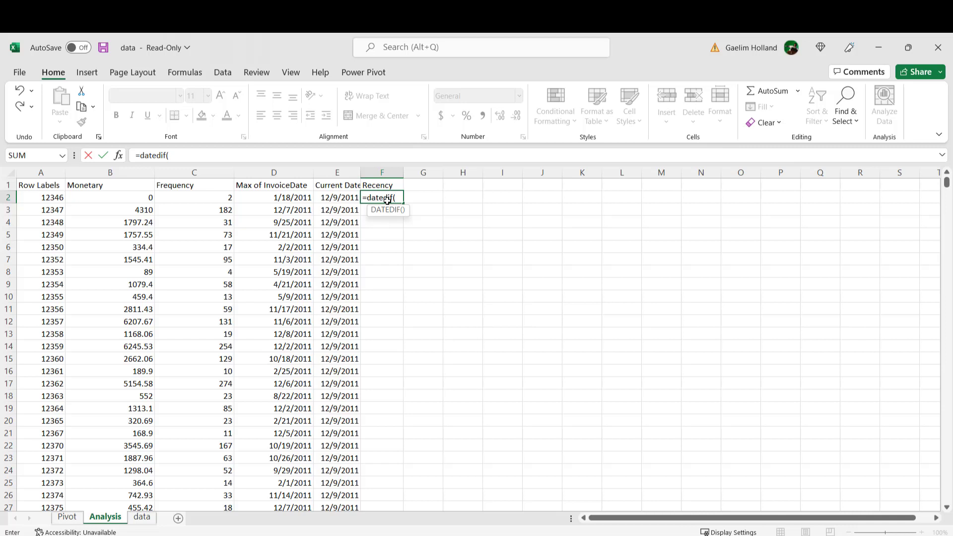
pyautogui.write(')')
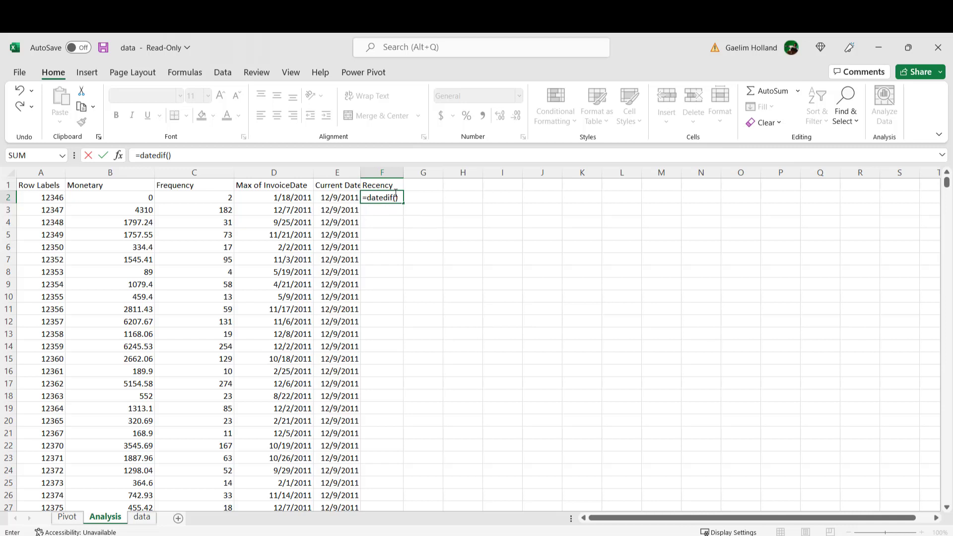
# Open the help article for the DATEDIF function and examine its start_date, end_date and unit arguments.
pyautogui.click(397, 195)
pyautogui.click(394, 209)
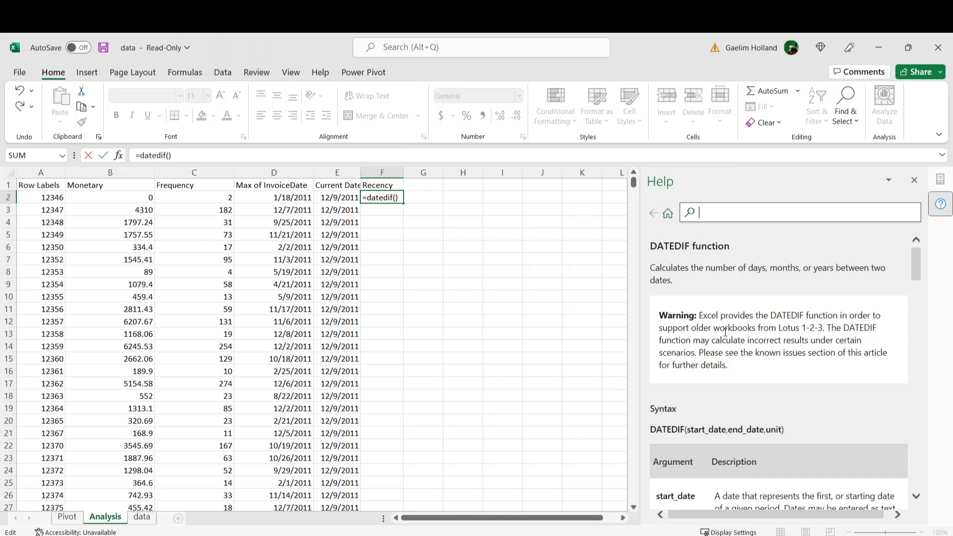
pyautogui.scroll(-3, 732, 336)
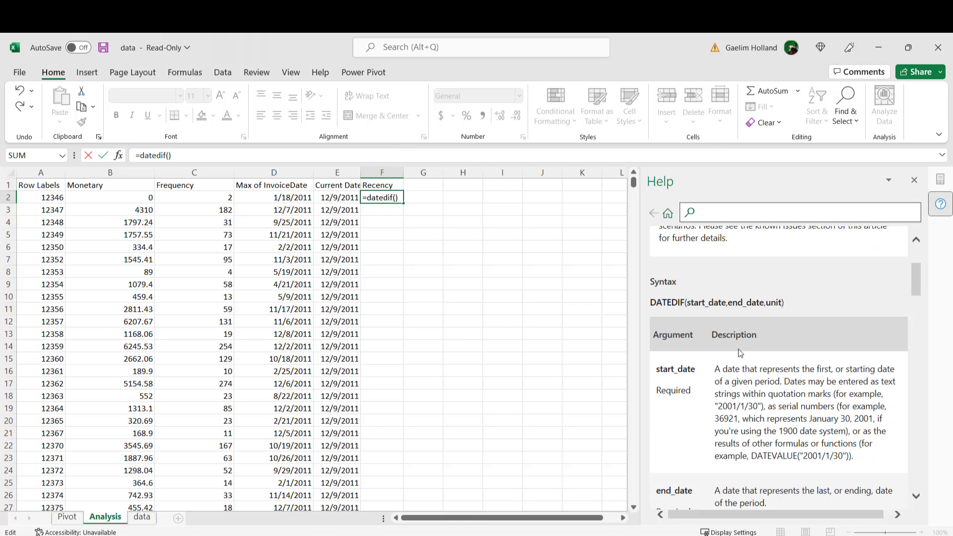
pyautogui.scroll(-3, 737, 350)
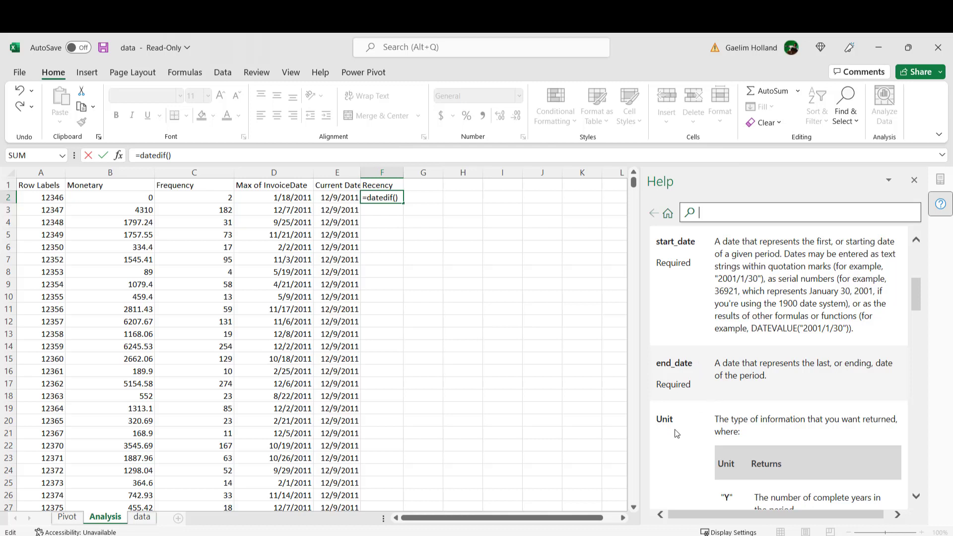
pyautogui.scroll(-1, 709, 444)
pyautogui.scroll(-3, 708, 444)
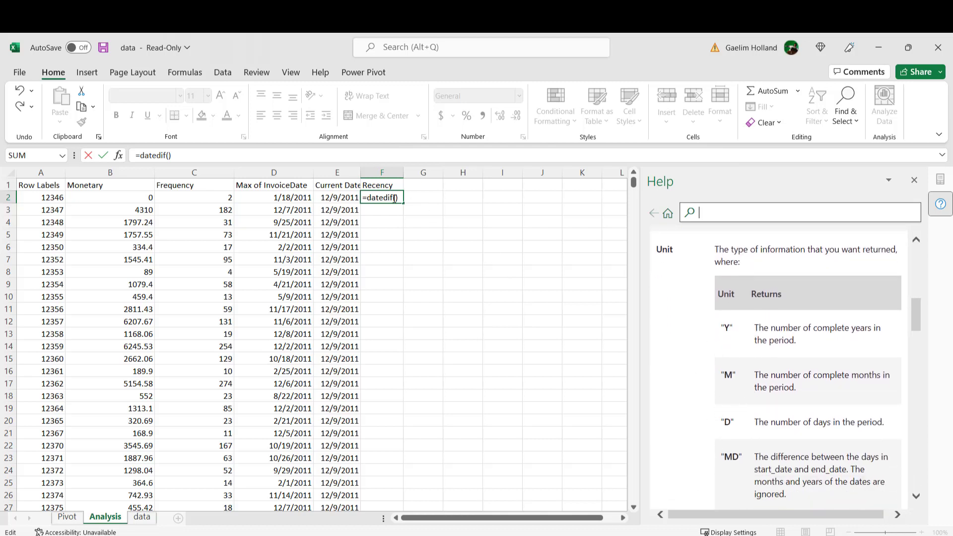
pyautogui.scroll(1, 756, 377)
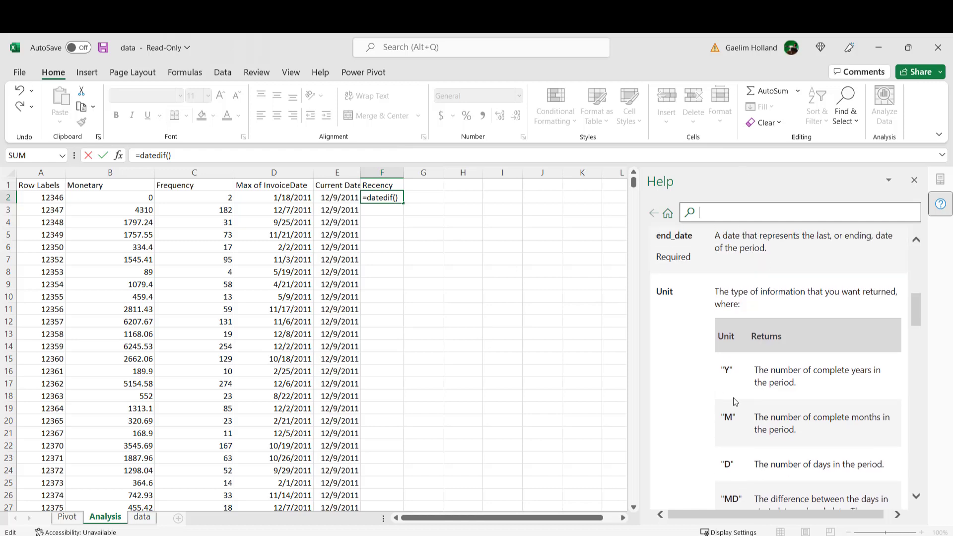
pyautogui.scroll(2, 761, 343)
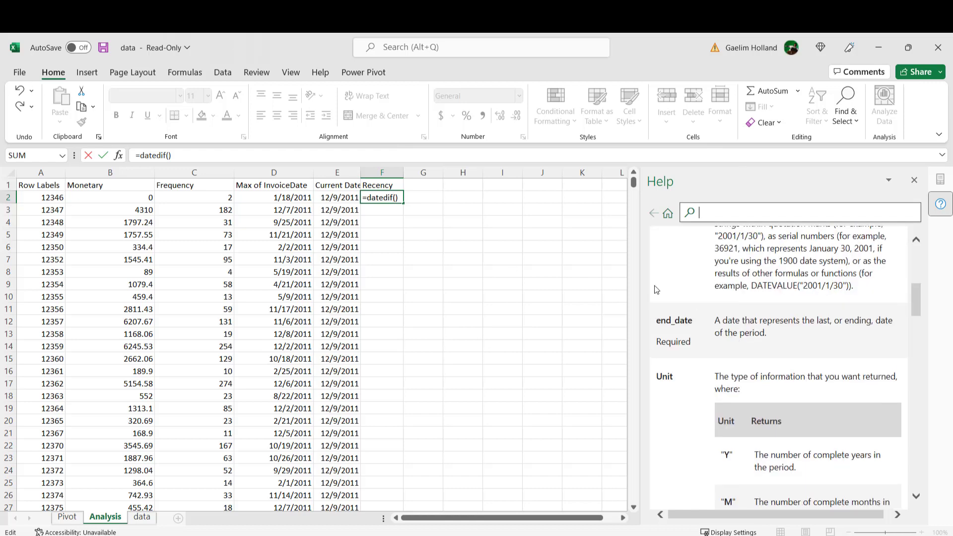
# Complete the recency formula in F2 as =DATEDIF(D2,E2,"D"), counting days from the latest invoice date to the current date.
pyautogui.click(396, 198)
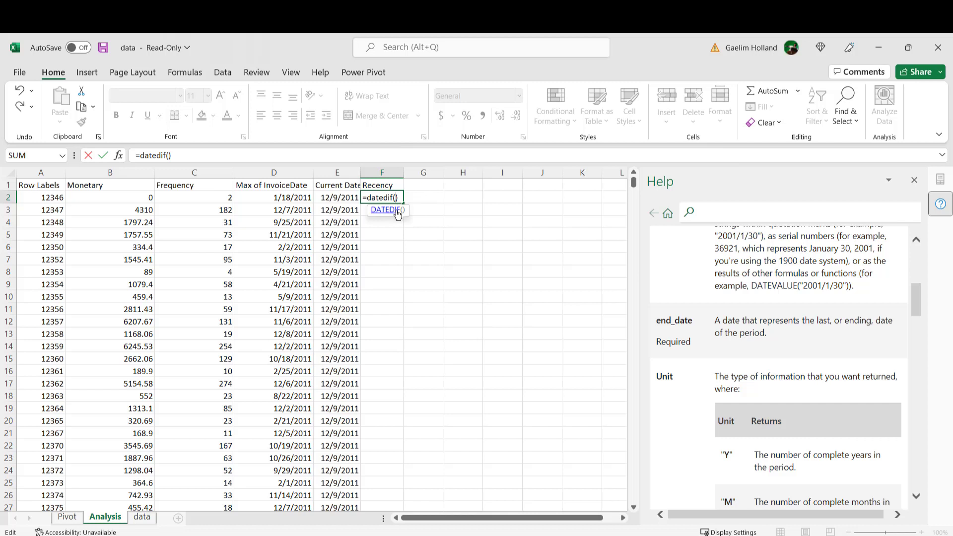
pyautogui.click(299, 197)
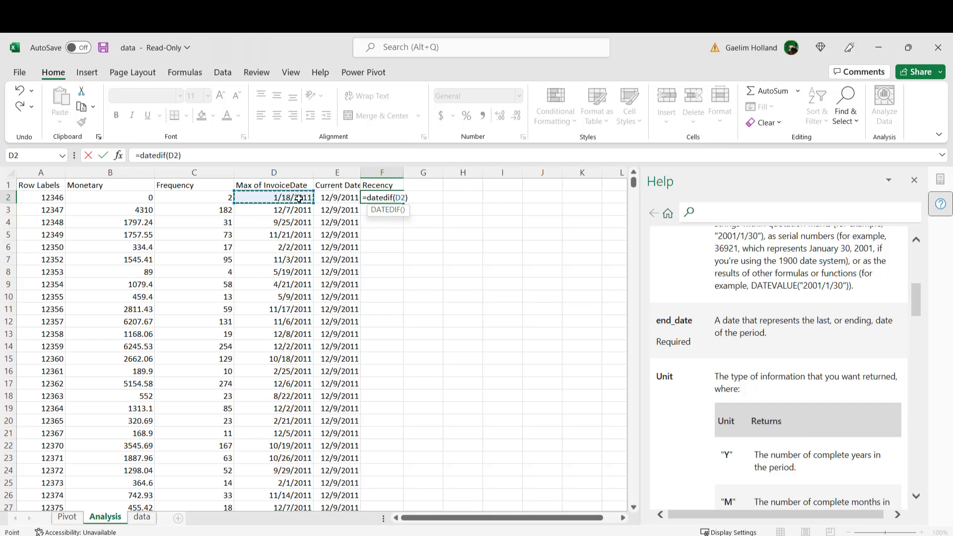
pyautogui.write(',')
pyautogui.click(345, 199)
pyautogui.write(',')
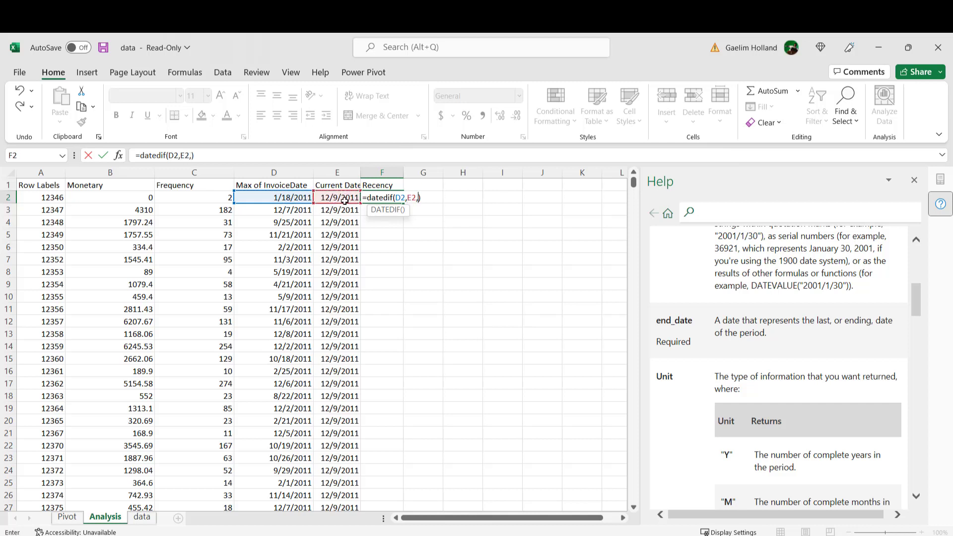
pyautogui.scroll(-5, 825, 360)
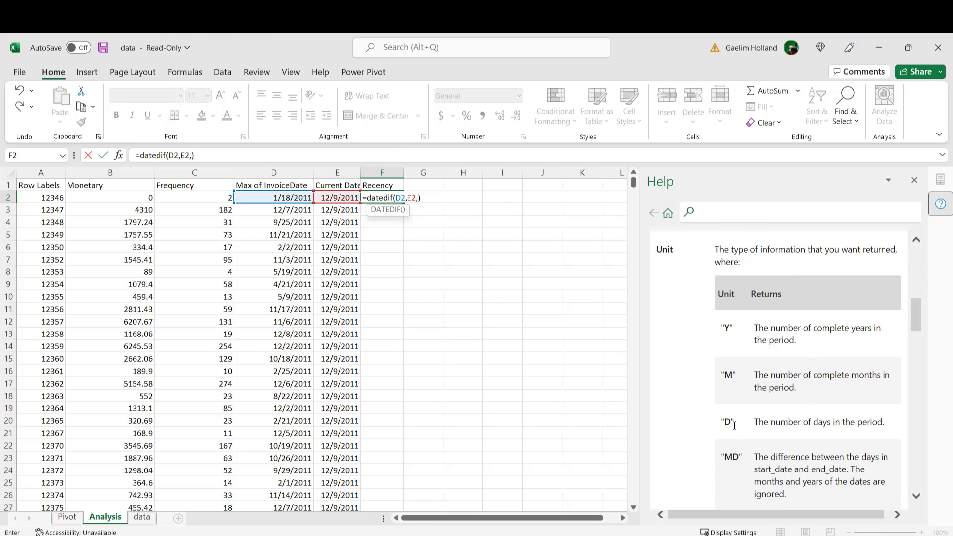
pyautogui.write('"')
pyautogui.write('D"')
pyautogui.write('"')
pyautogui.press('Return')
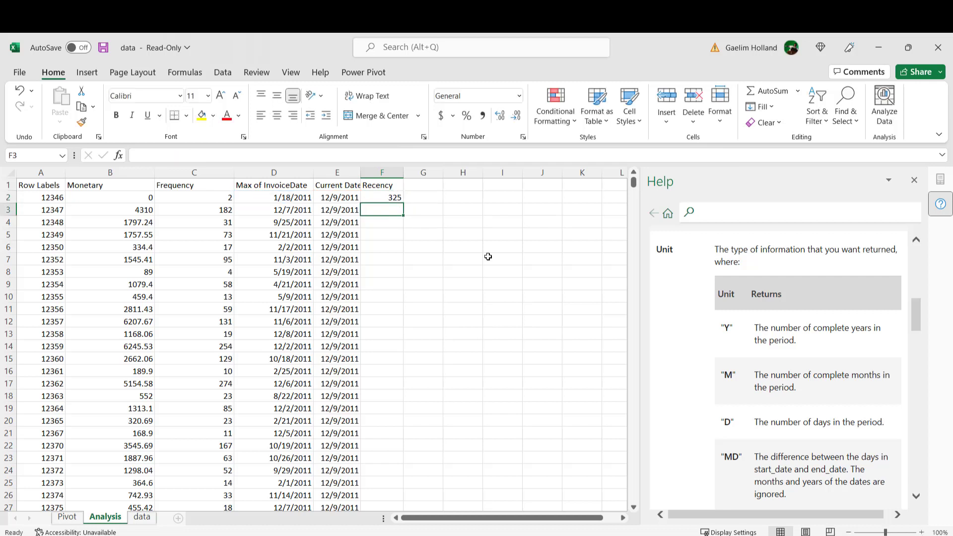
# Fill the DATEDIF formula from F2 down the entire Recency column.
pyautogui.click(389, 194)
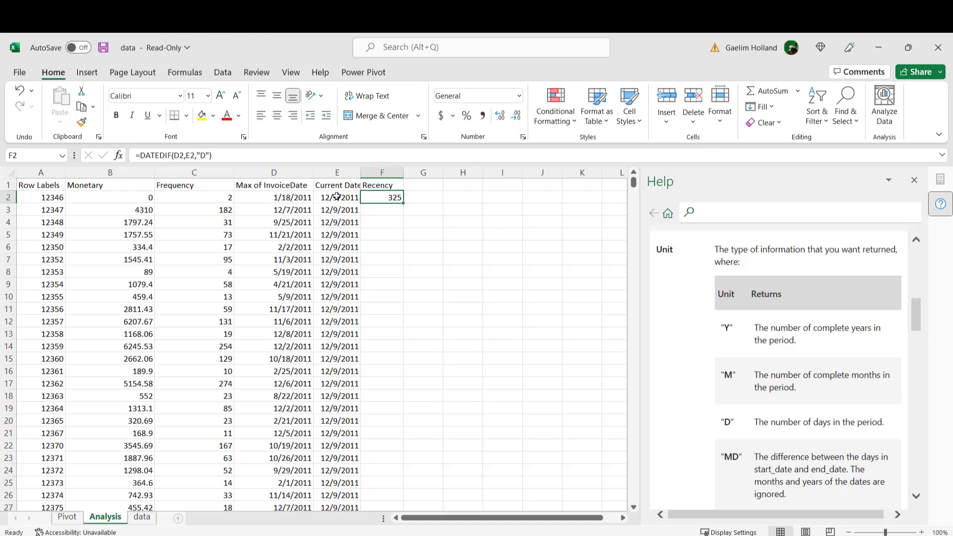
pyautogui.doubleClick(402, 204)
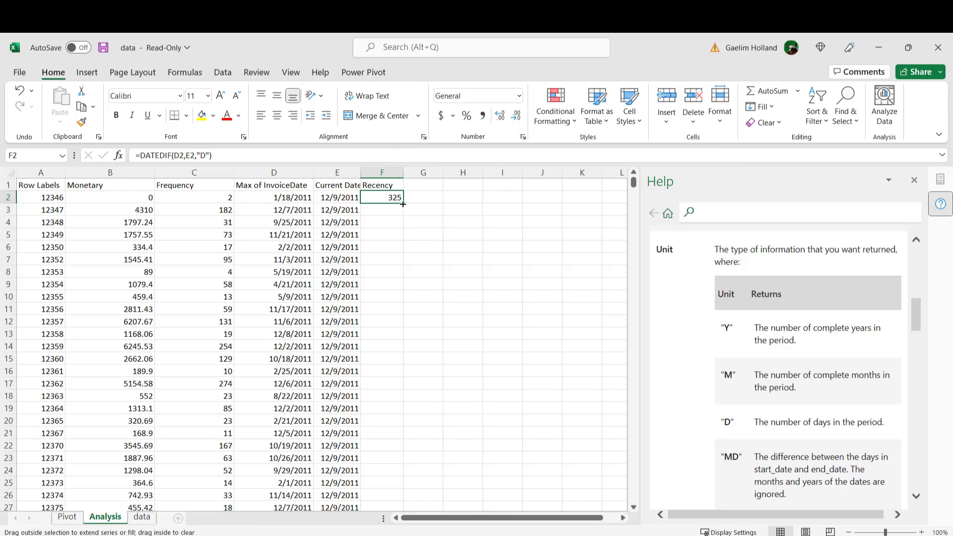
pyautogui.click(293, 212)
pyautogui.click(338, 211)
pyautogui.click(288, 209)
pyautogui.click(342, 211)
pyautogui.click(376, 213)
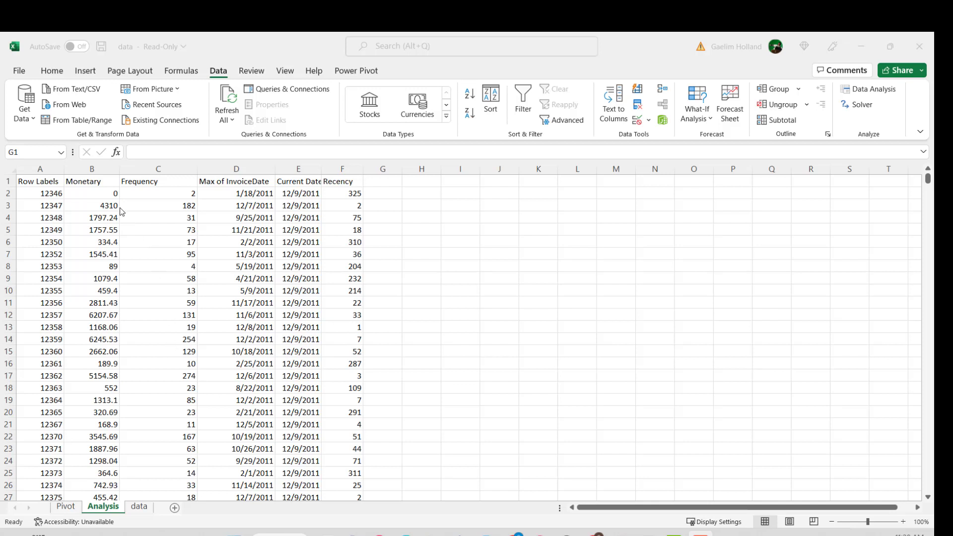
# Add the header "Monetary Score" in cell G1.
pyautogui.click(387, 187)
pyautogui.write('Monetary Score')
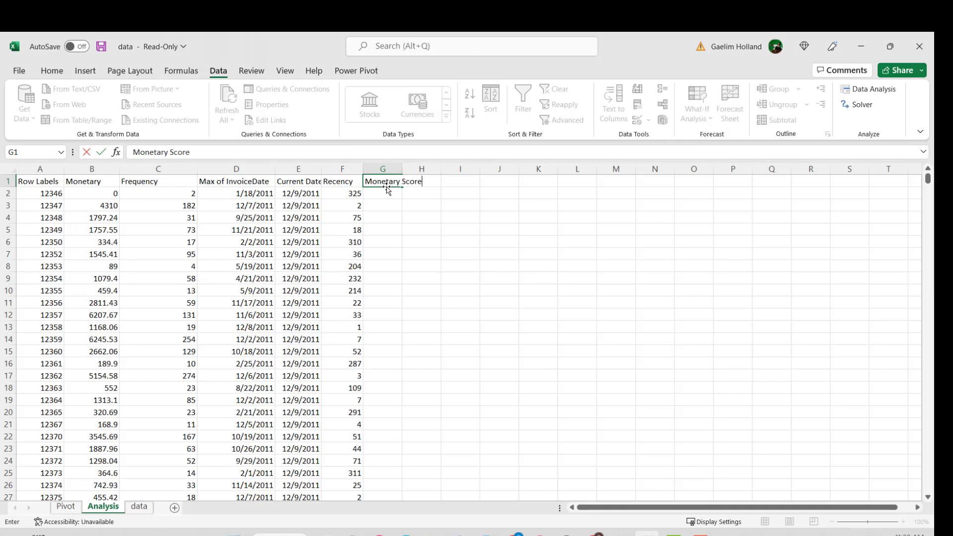
pyautogui.click(380, 194)
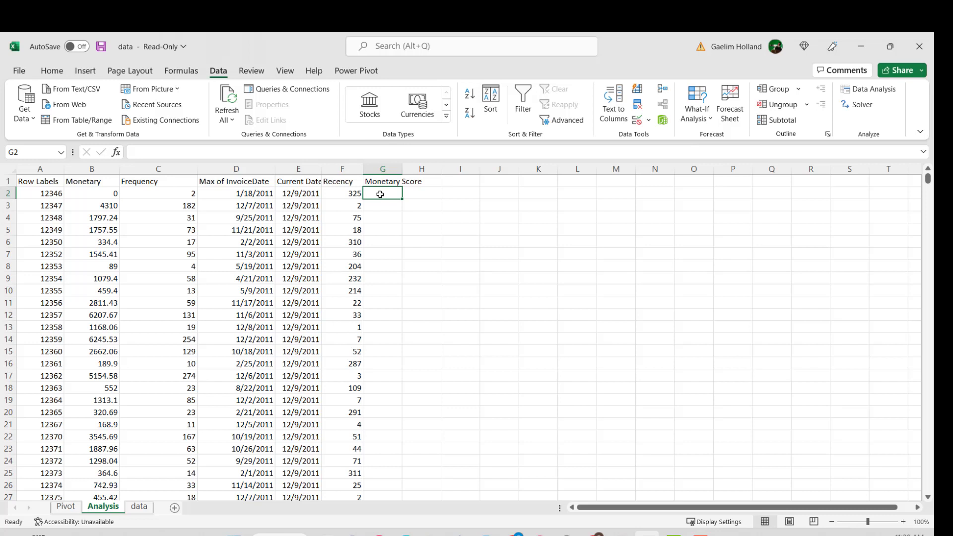
# Enter the percentile rank formula =PERCENTRANK.INC(B2:B4373,B2,1) in G2 under Monetary Score.
pyautogui.write('=per')
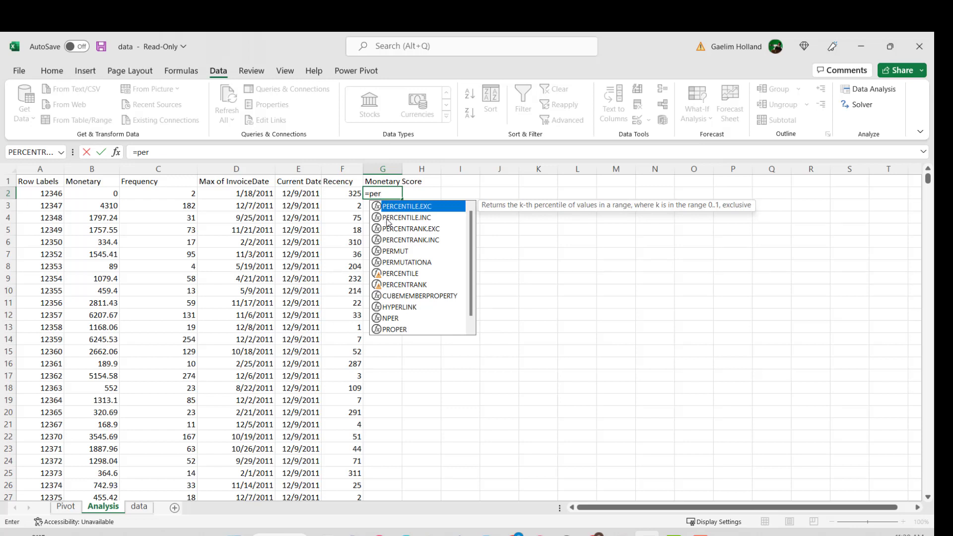
pyautogui.write('c')
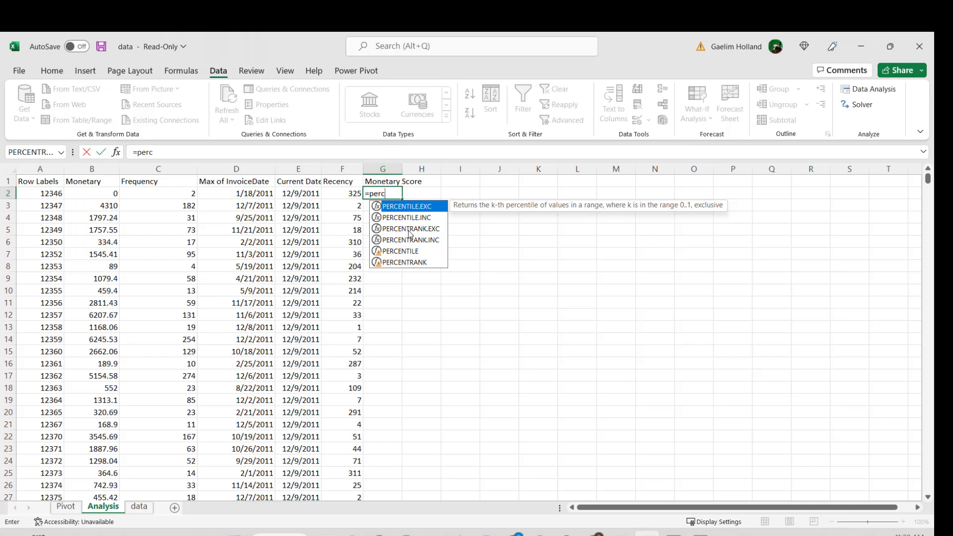
pyautogui.doubleClick(407, 240)
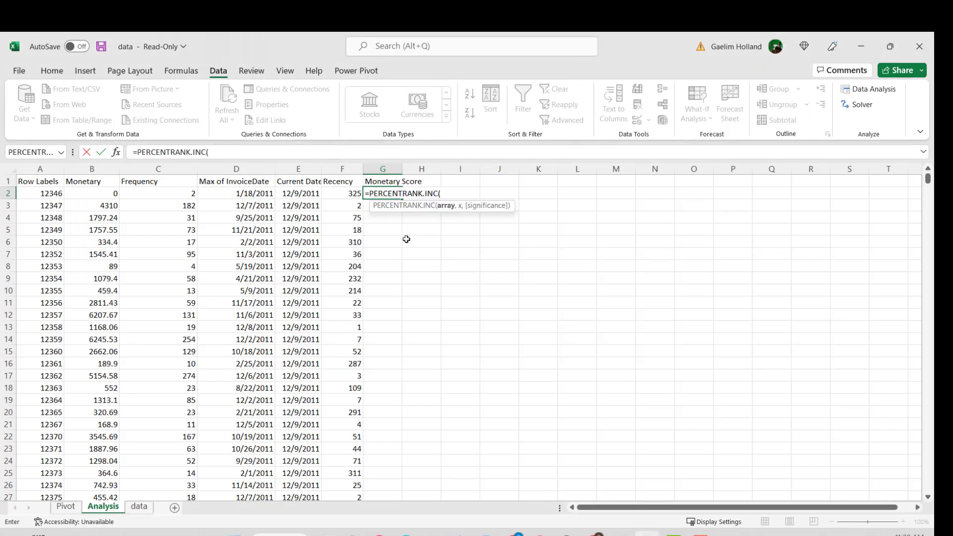
pyautogui.click(108, 194)
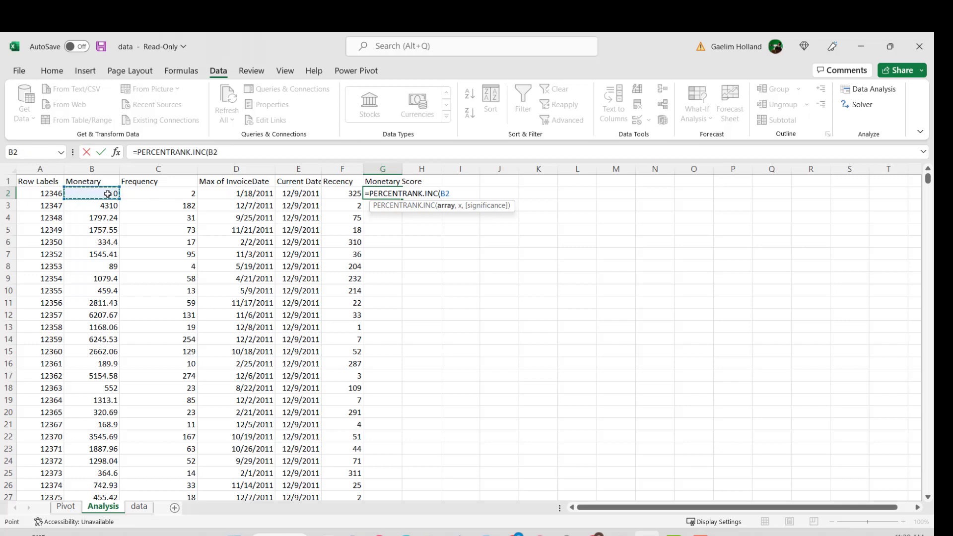
pyautogui.hotkey('ctrl', 'shift', 'Down')
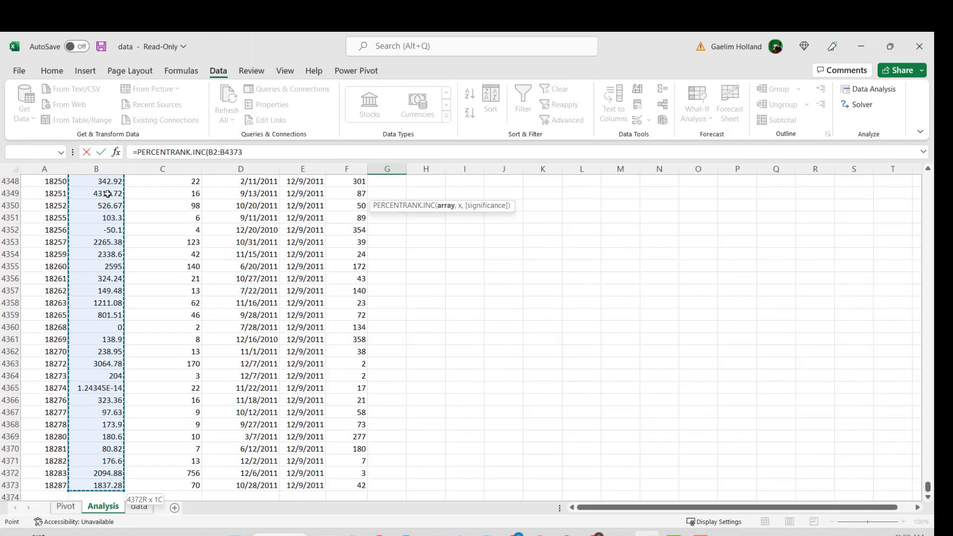
pyautogui.click(252, 157)
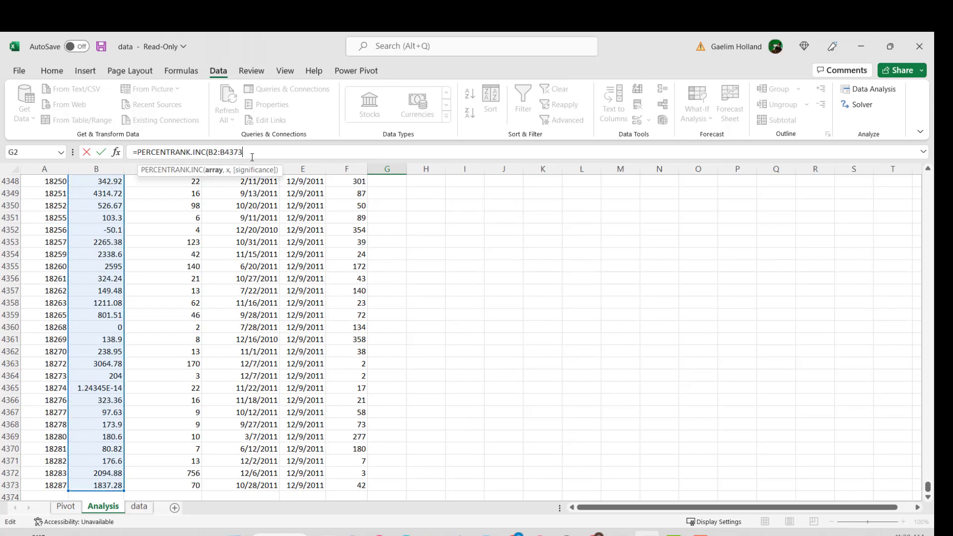
pyautogui.write(',')
pyautogui.write('B2,1')
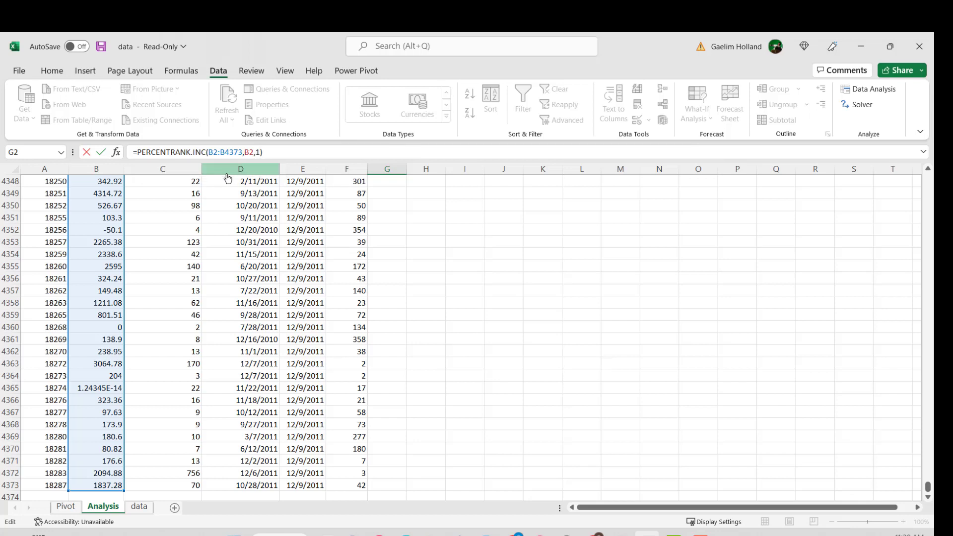
pyautogui.press('Return')
# Lock the array range in the G2 formula as the absolute reference $B$2:$B$4373.
pyautogui.click(393, 194)
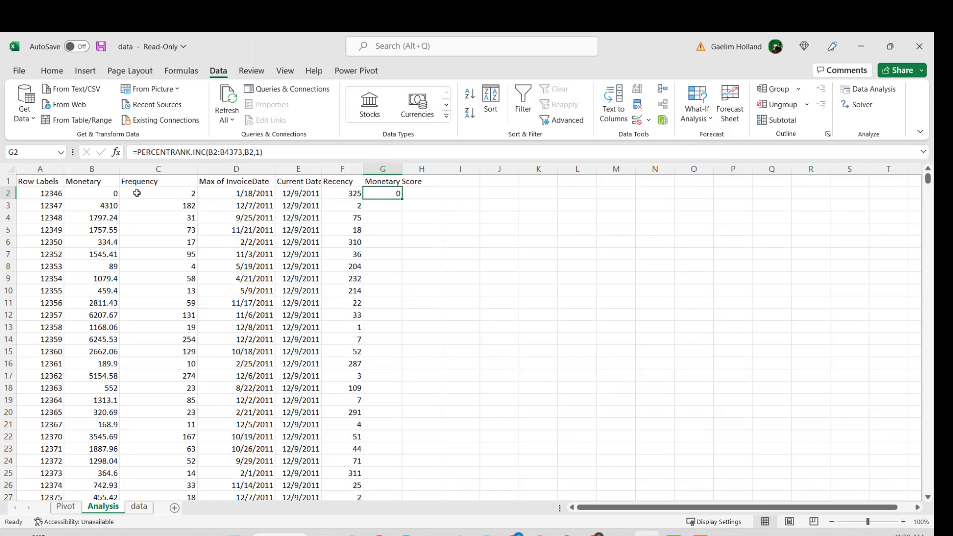
pyautogui.click(211, 152)
pyautogui.moveTo(209, 153); pyautogui.dragTo(243, 152)
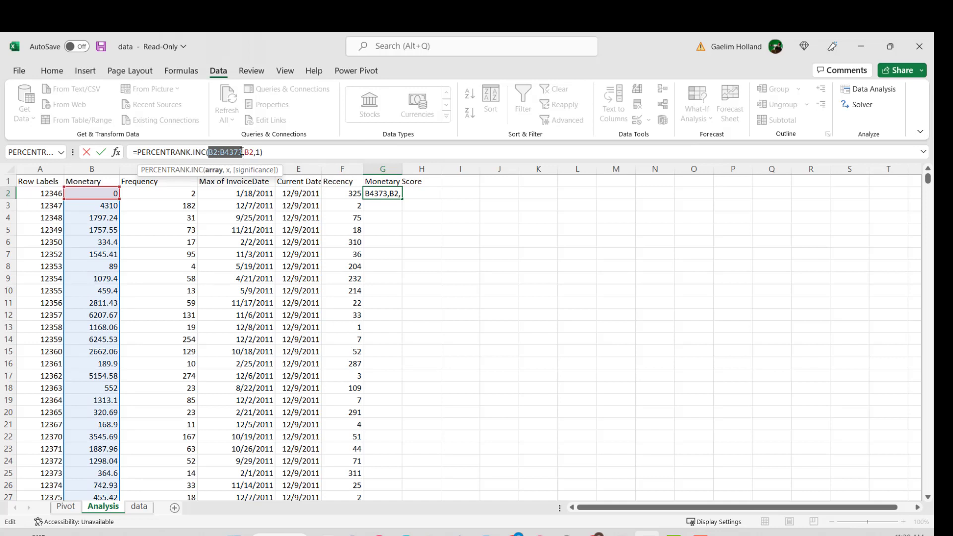
pyautogui.press('F4')
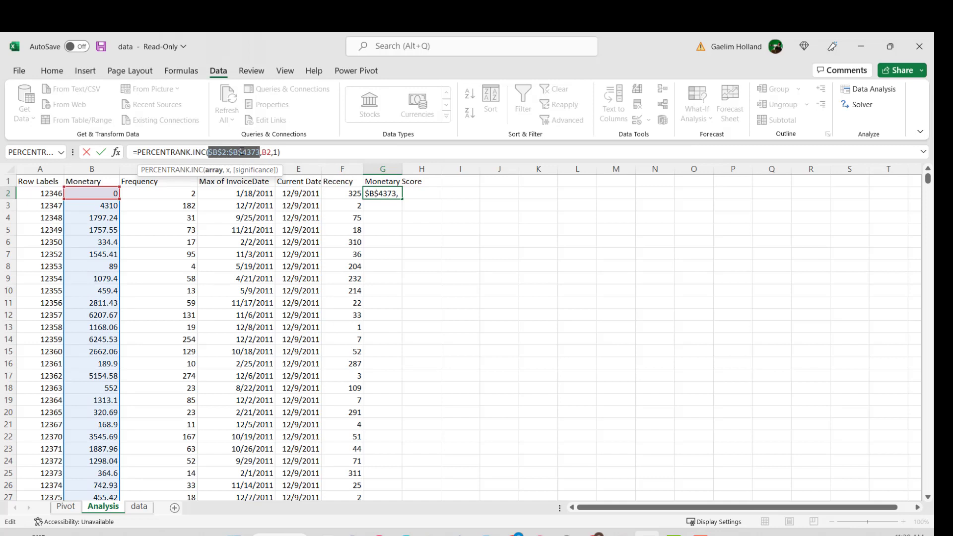
pyautogui.press('Return')
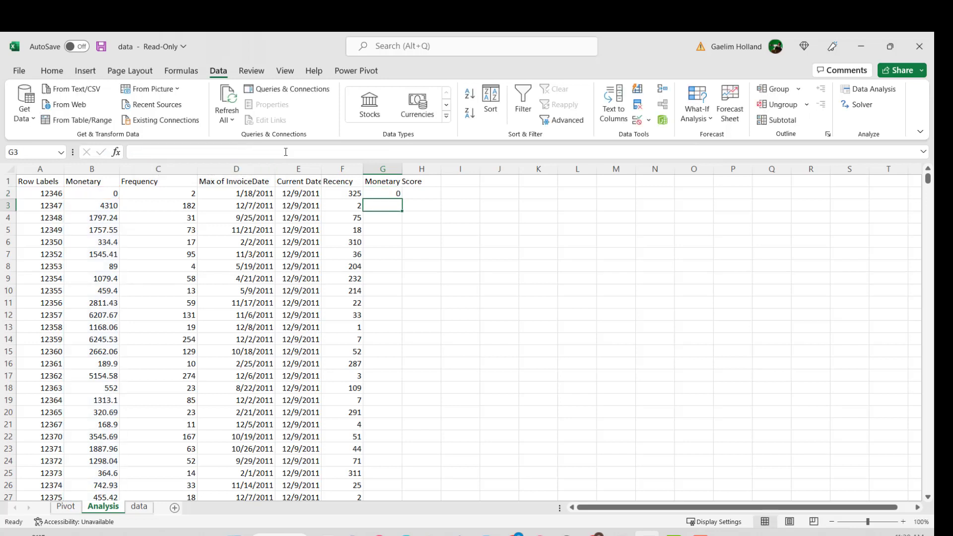
# Fill the PERCENTRANK.INC formula from G2 down the Monetary Score column and look over the scores.
pyautogui.click(398, 194)
pyautogui.doubleClick(402, 199)
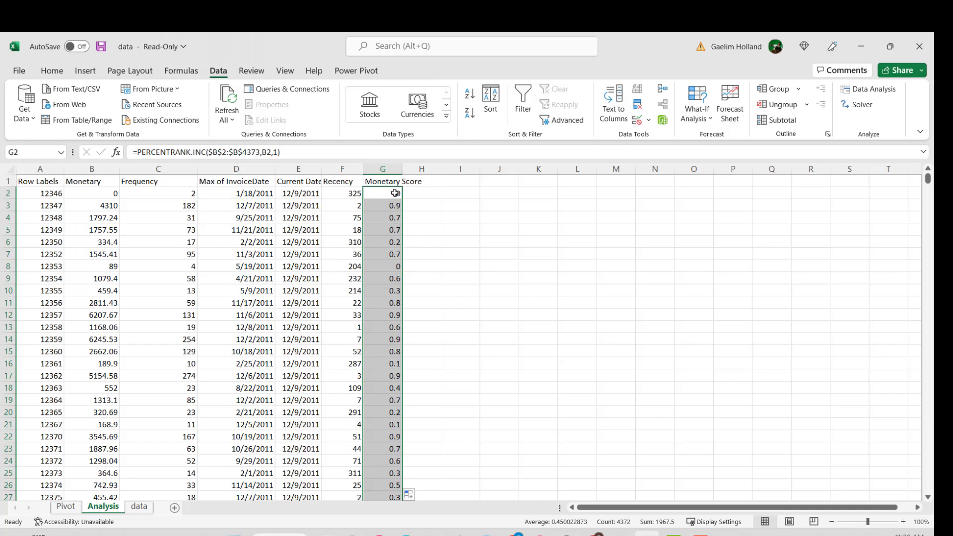
pyautogui.scroll(-3, 390, 232)
pyautogui.scroll(2, 396, 243)
pyautogui.scroll(1, 396, 243)
# Multiply the percentile rank formula in G2 by 10 and fill it down the entire Monetary Score column.
pyautogui.click(310, 152)
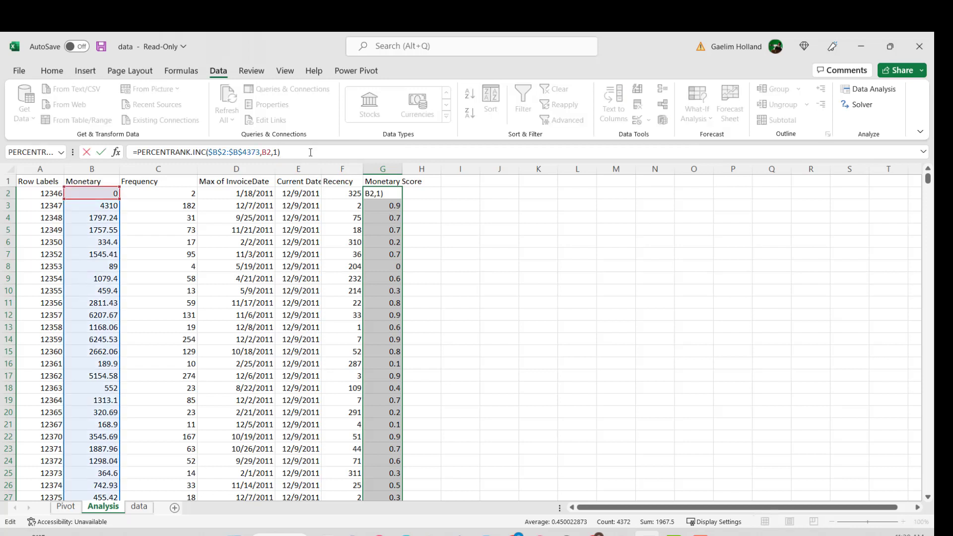
pyautogui.write('*10')
pyautogui.press('Return')
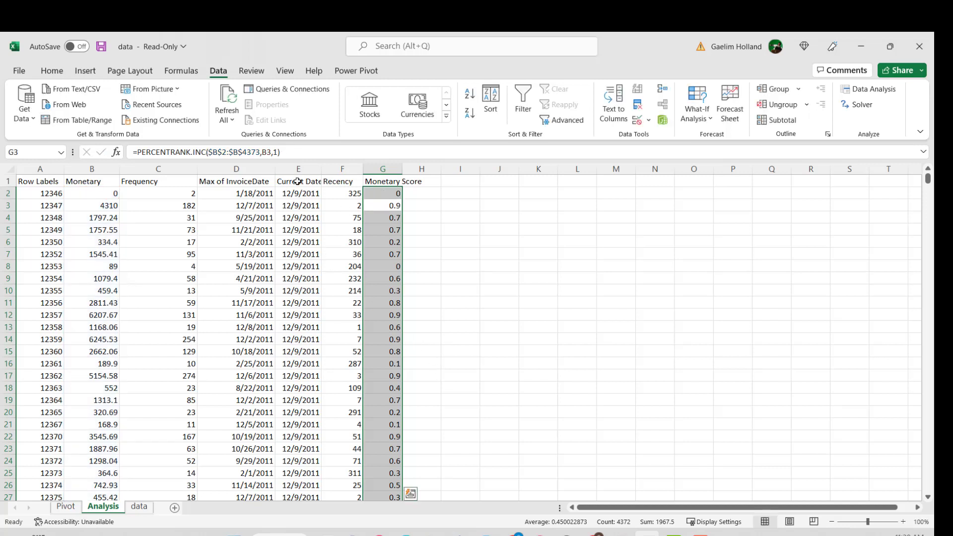
pyautogui.click(383, 192)
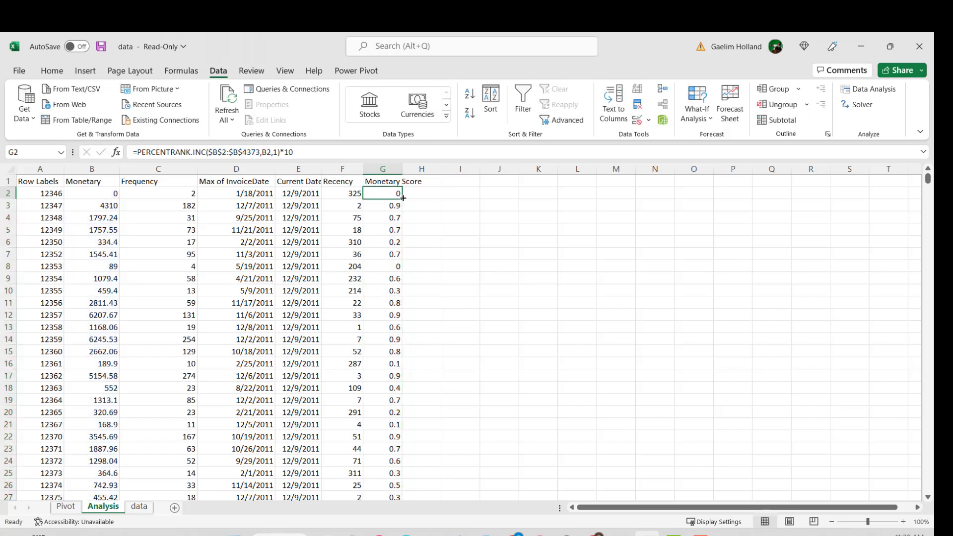
pyautogui.doubleClick(403, 197)
pyautogui.scroll(-1, 393, 289)
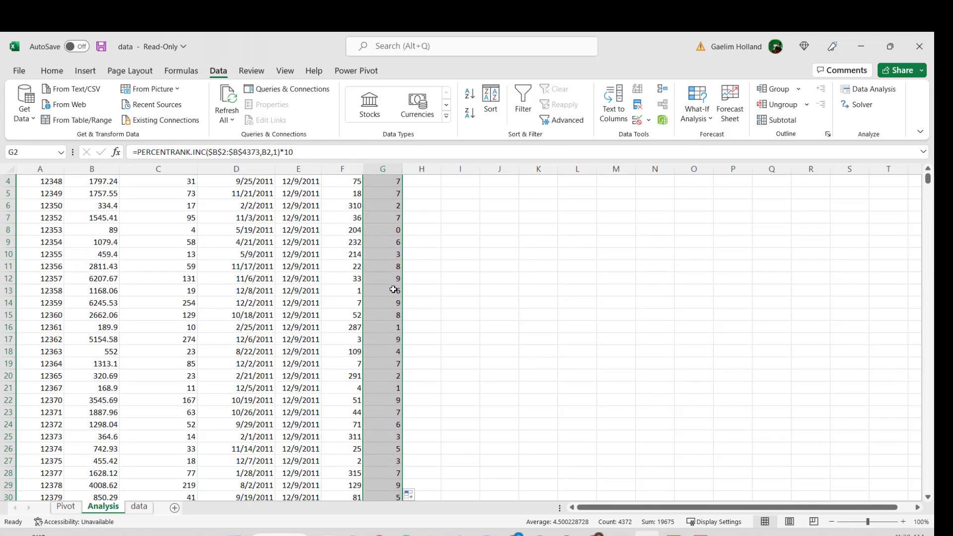
pyautogui.scroll(1, 393, 289)
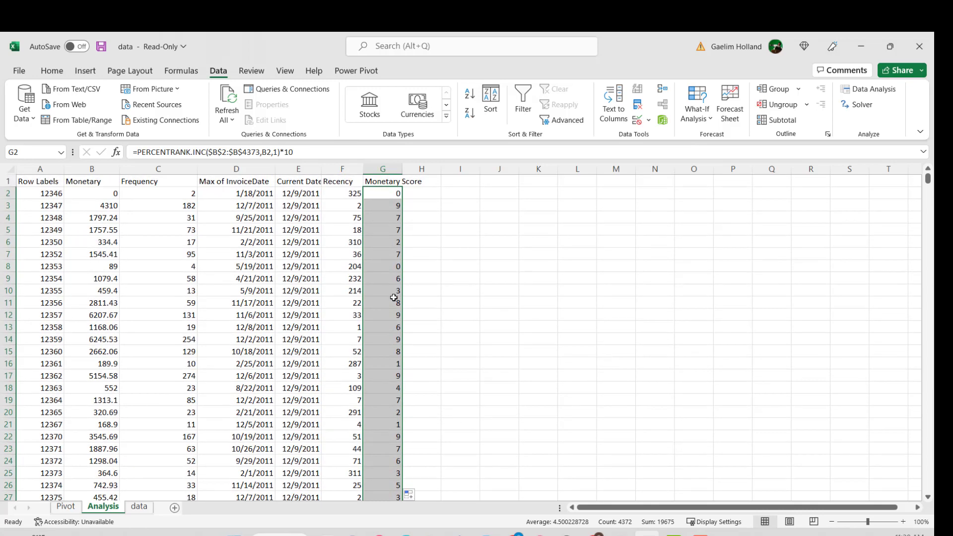
# Add the header "Frequency Score" in cell H1.
pyautogui.click(421, 192)
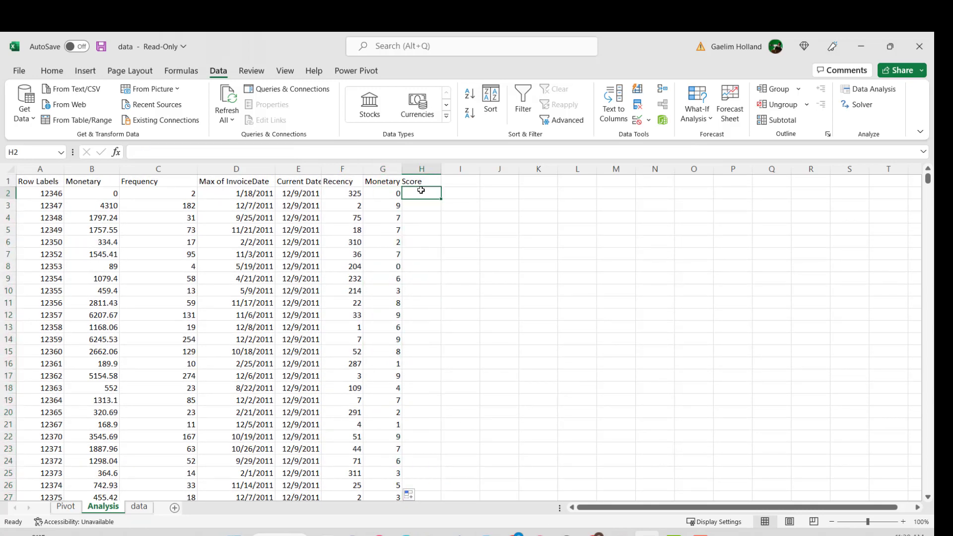
pyautogui.click(421, 182)
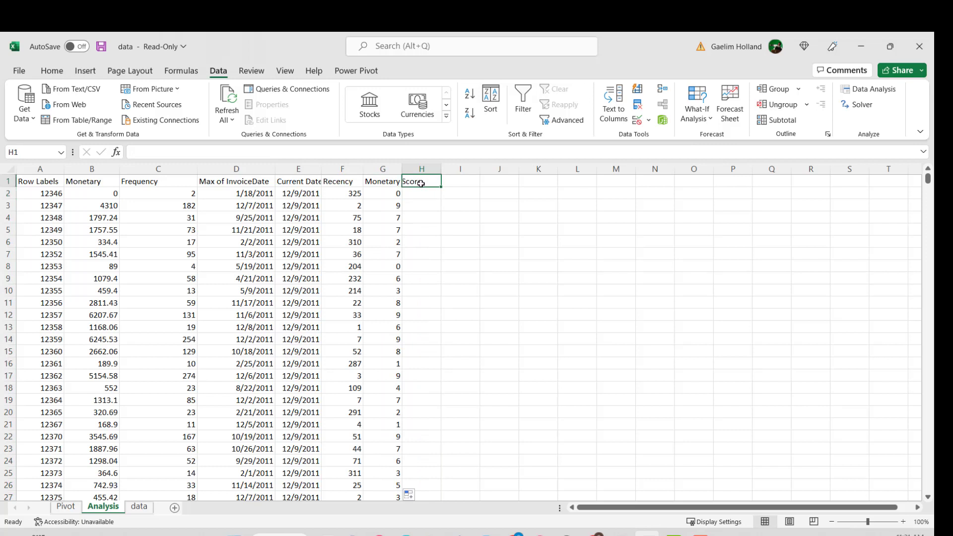
pyautogui.write('F')
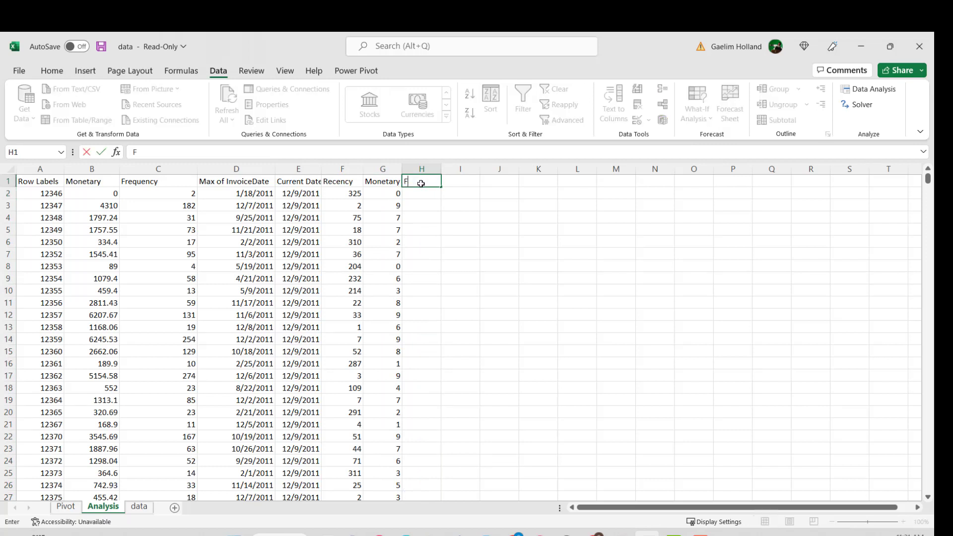
pyautogui.write('requency')
pyautogui.click(462, 217)
pyautogui.click(432, 179)
pyautogui.click(390, 180)
pyautogui.click(419, 182)
pyautogui.click(313, 152)
pyautogui.write('Score')
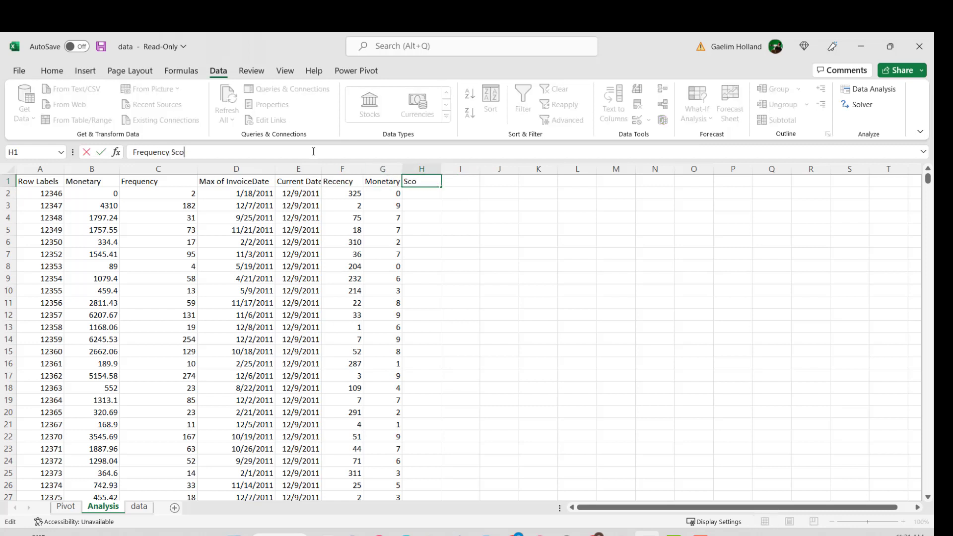
pyautogui.click(377, 217)
# Enter =PERCENTRANK.INC($C$2:$C$4373,C2,1) in H2 to rank each customer's frequency against the locked Frequency range.
pyautogui.click(409, 194)
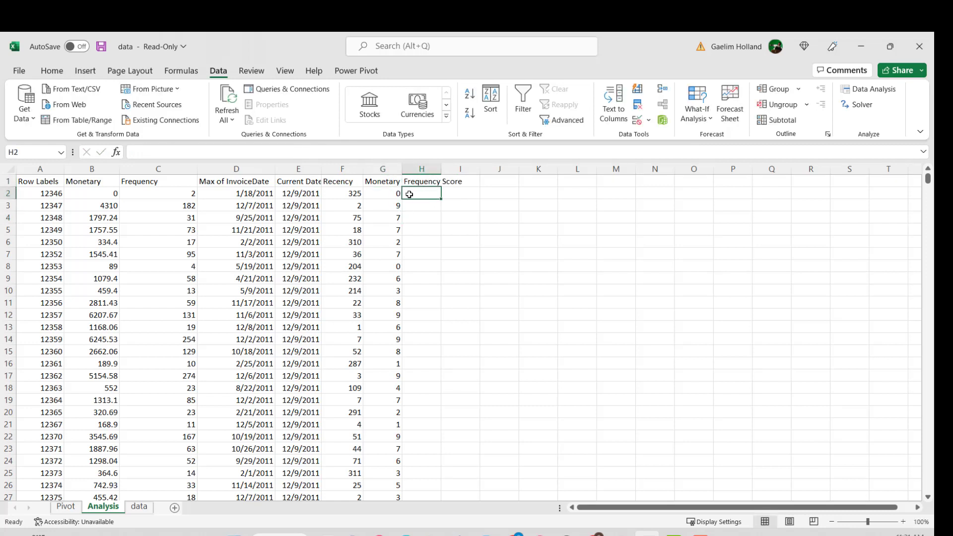
pyautogui.write('=per')
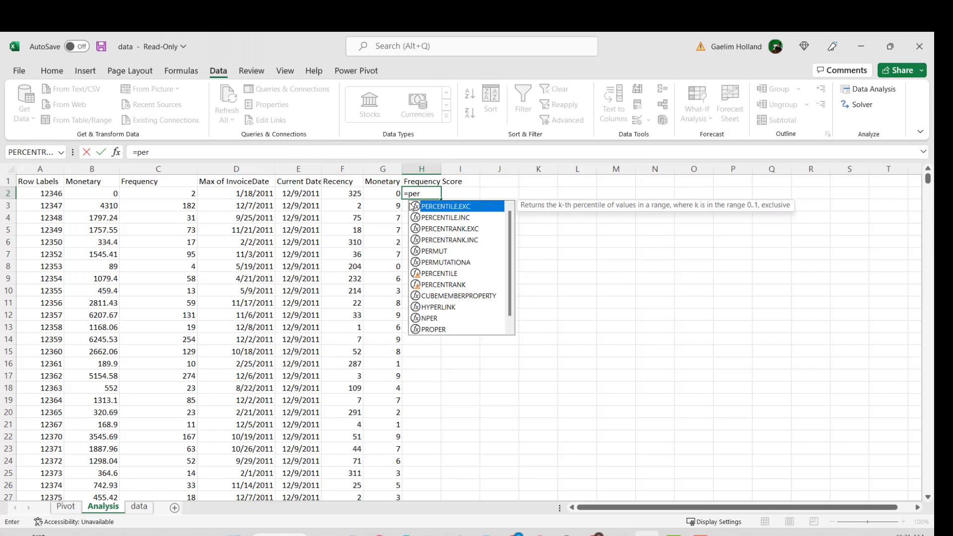
pyautogui.doubleClick(449, 241)
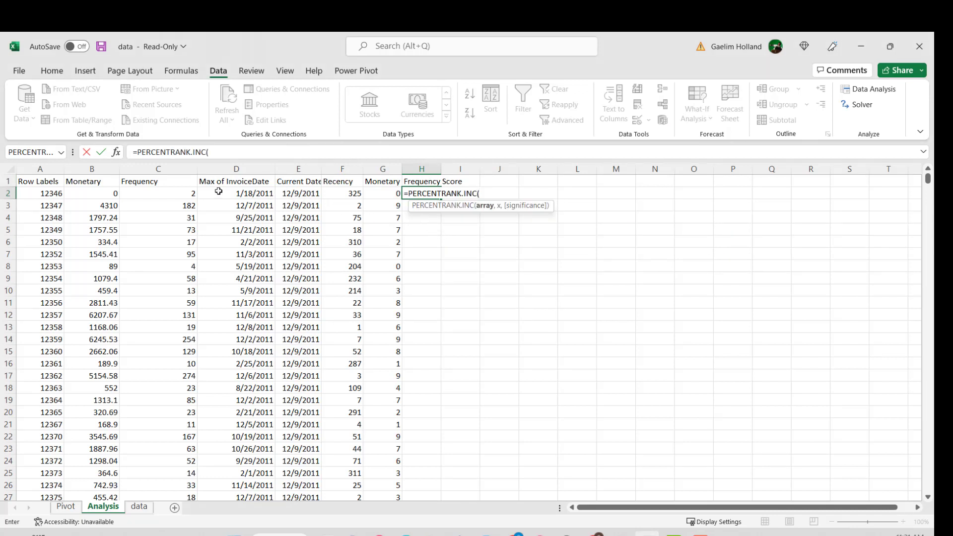
pyautogui.click(171, 192)
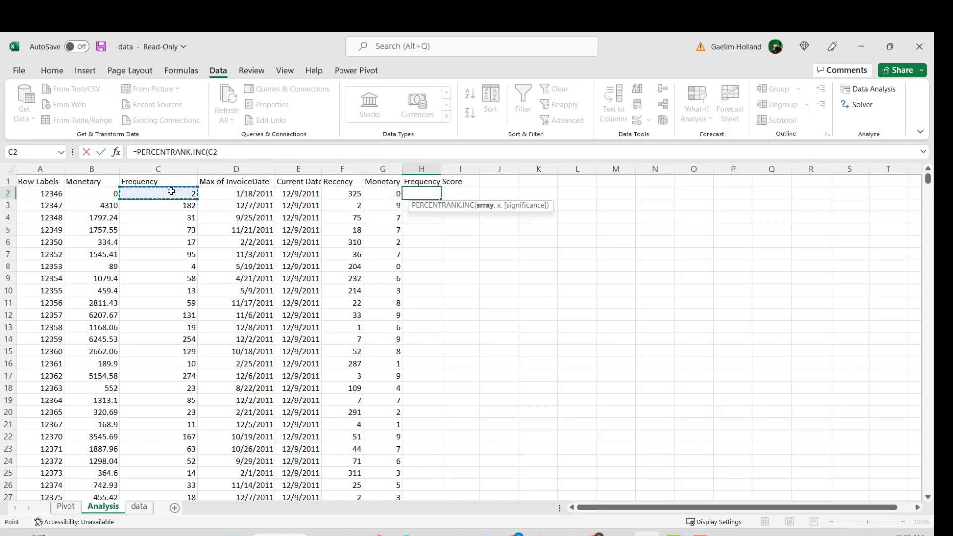
pyautogui.hotkey('ctrl', 'shift', 'Down')
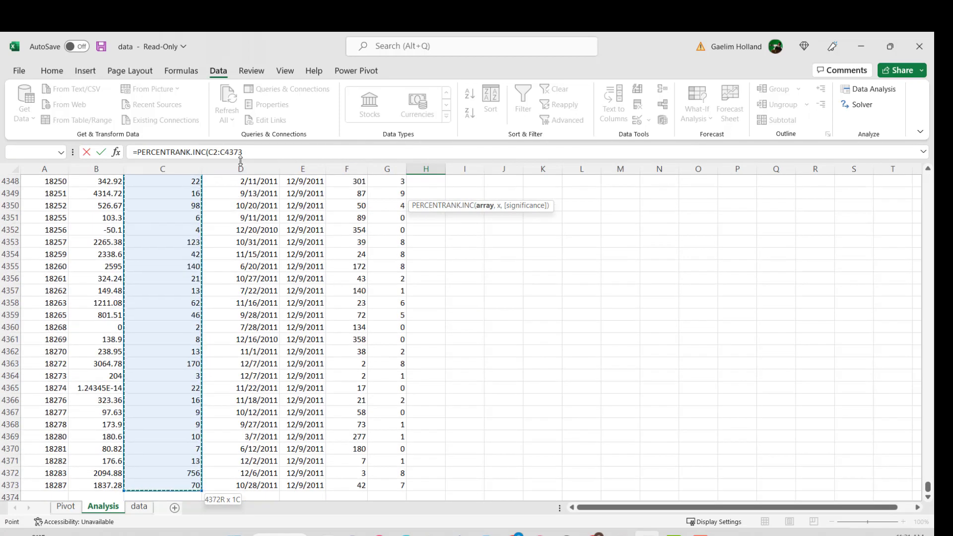
pyautogui.moveTo(242, 153); pyautogui.dragTo(209, 153)
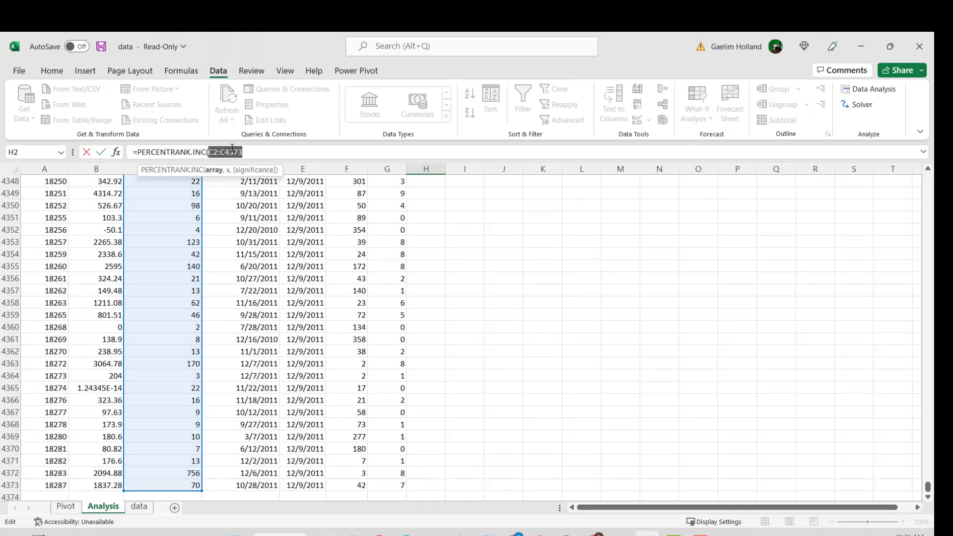
pyautogui.press('F4')
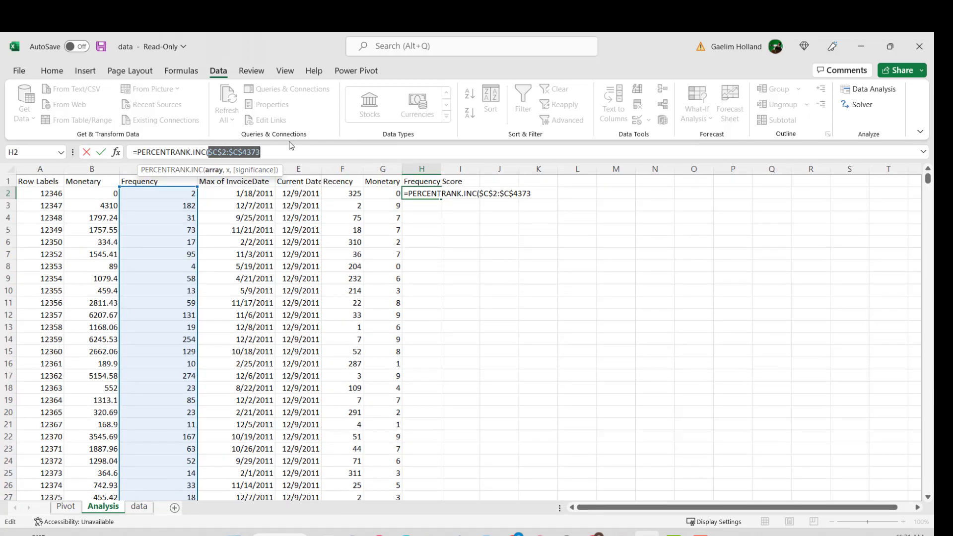
pyautogui.click(285, 157)
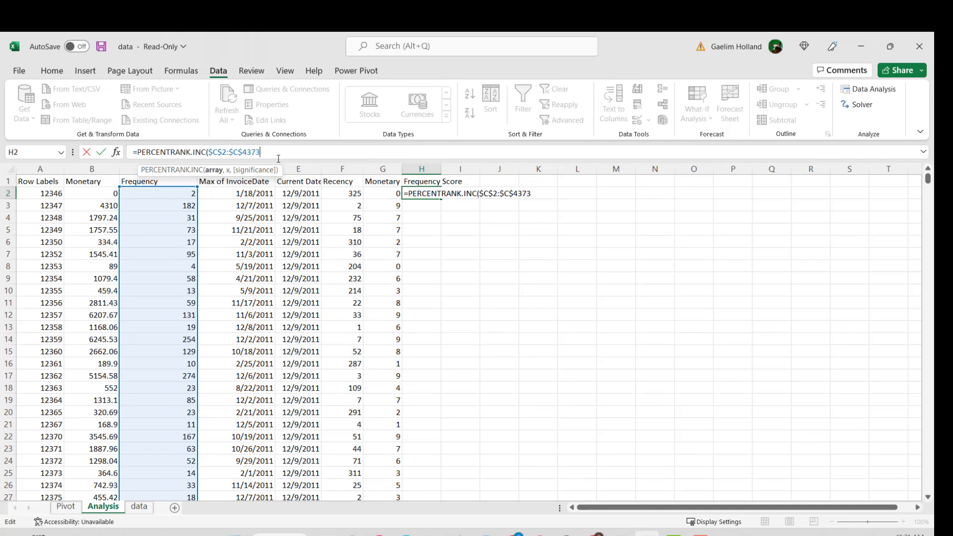
pyautogui.write(',C2,1)')
pyautogui.press('Return')
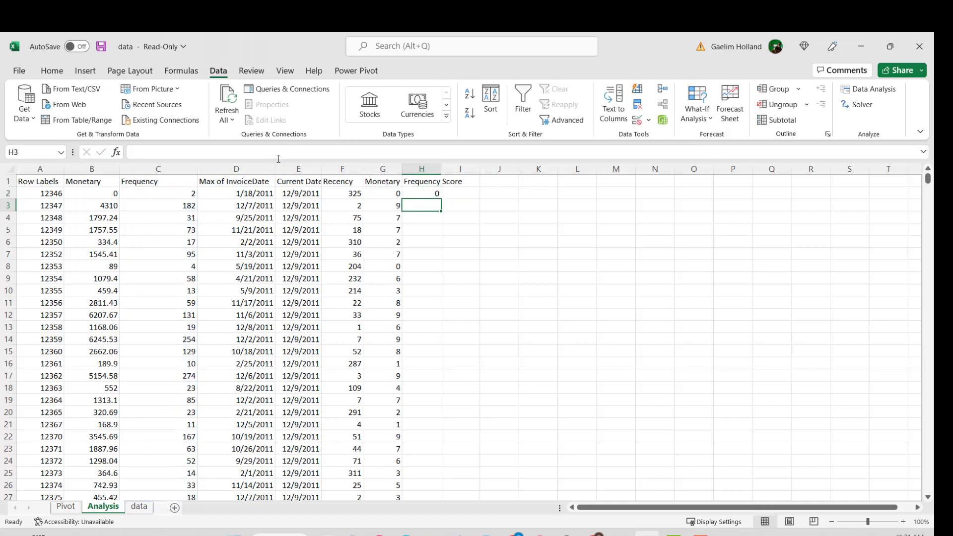
# Multiply the percentile rank formula in H2 by 10 and fill it down the entire Frequency Score column.
pyautogui.click(435, 192)
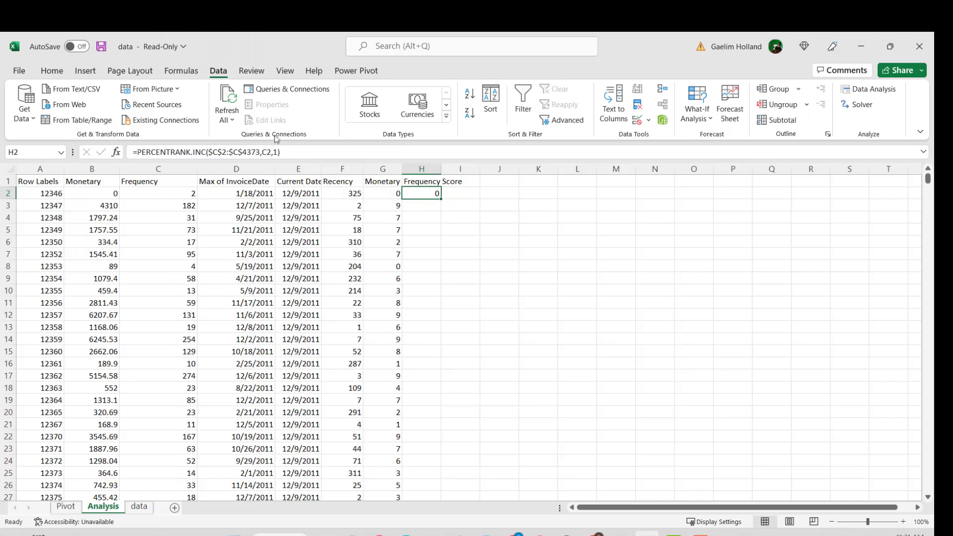
pyautogui.click(286, 153)
pyautogui.write('*10')
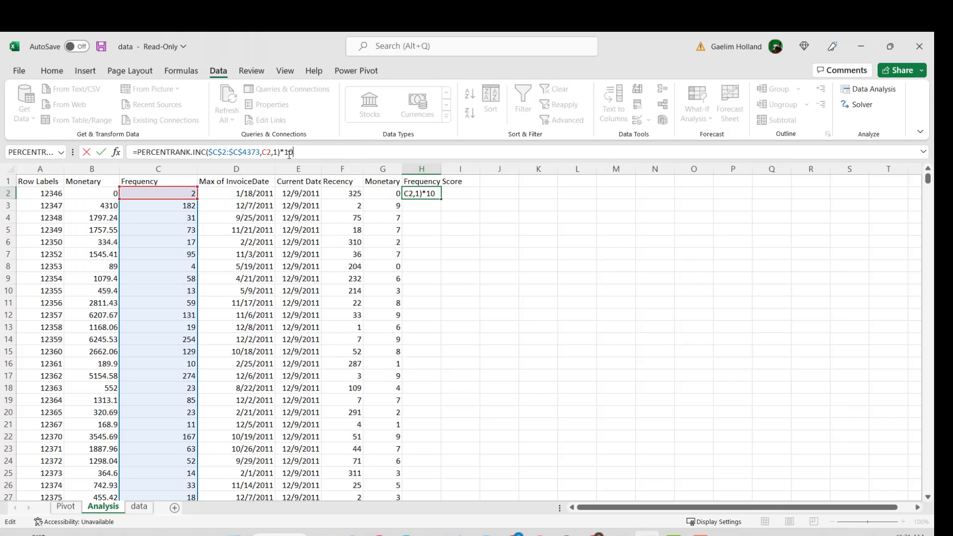
pyautogui.press('Return')
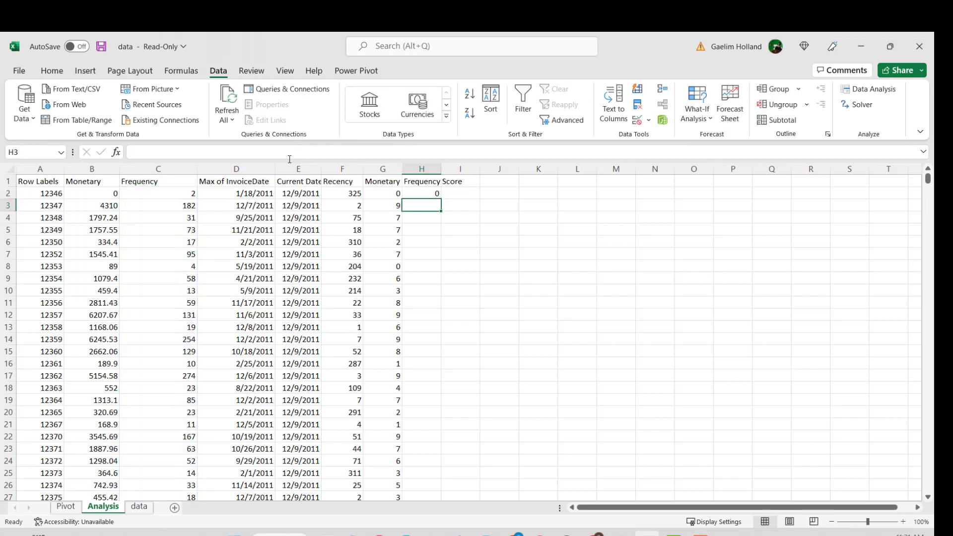
pyautogui.click(408, 192)
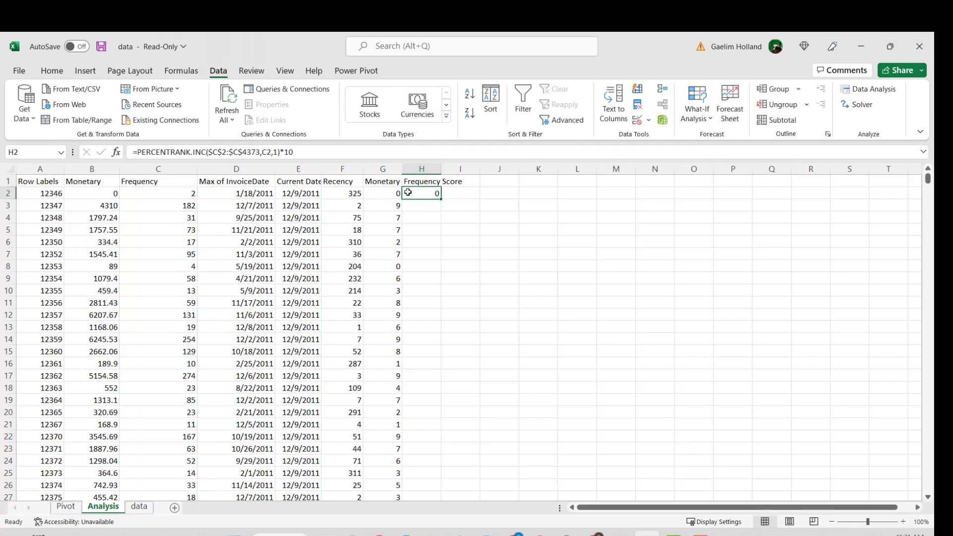
pyautogui.doubleClick(441, 201)
pyautogui.click(497, 265)
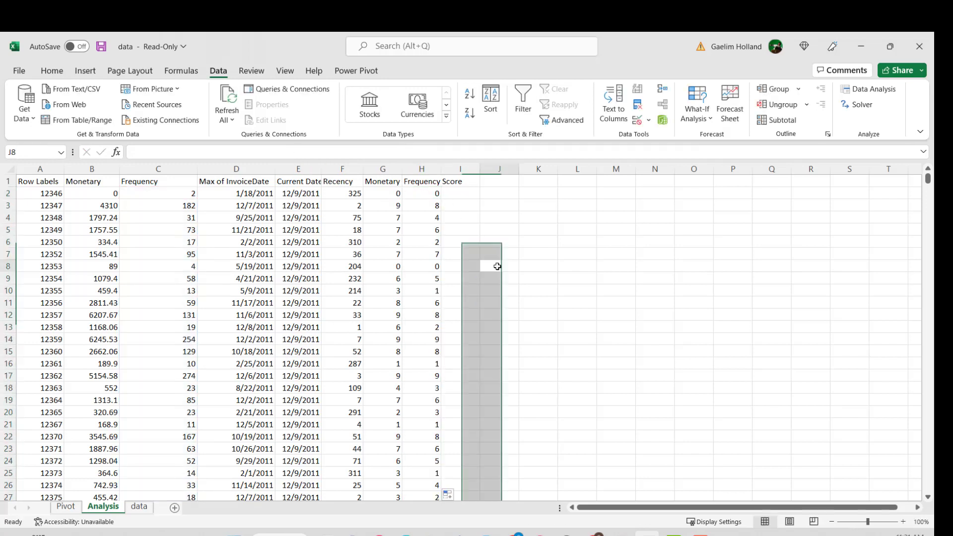
# Enter =PERCENTRANK.INC($F$2:$F$4373,F2,1) in I2 to rank each customer's recency against the locked Recency range.
pyautogui.click(464, 203)
pyautogui.press('Up')
pyautogui.press('Up')
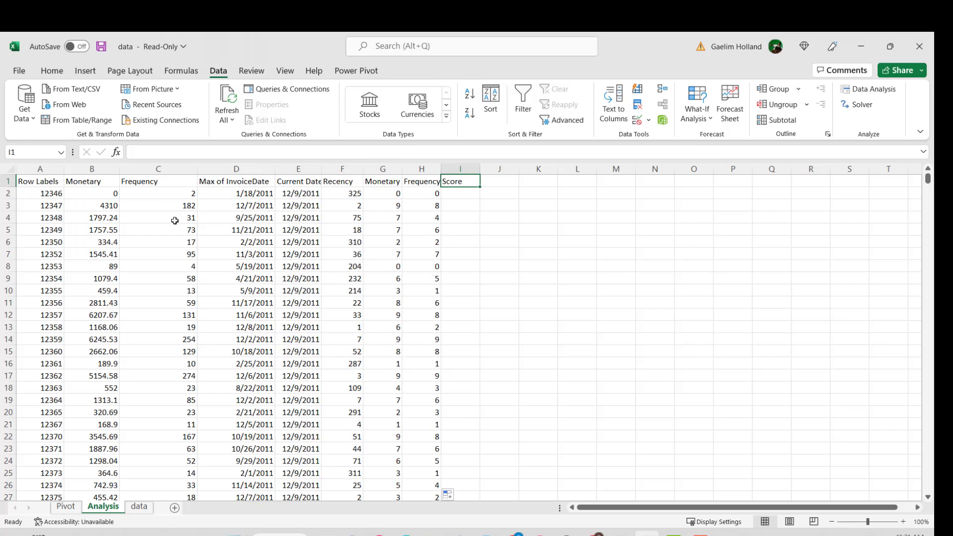
pyautogui.click(339, 195)
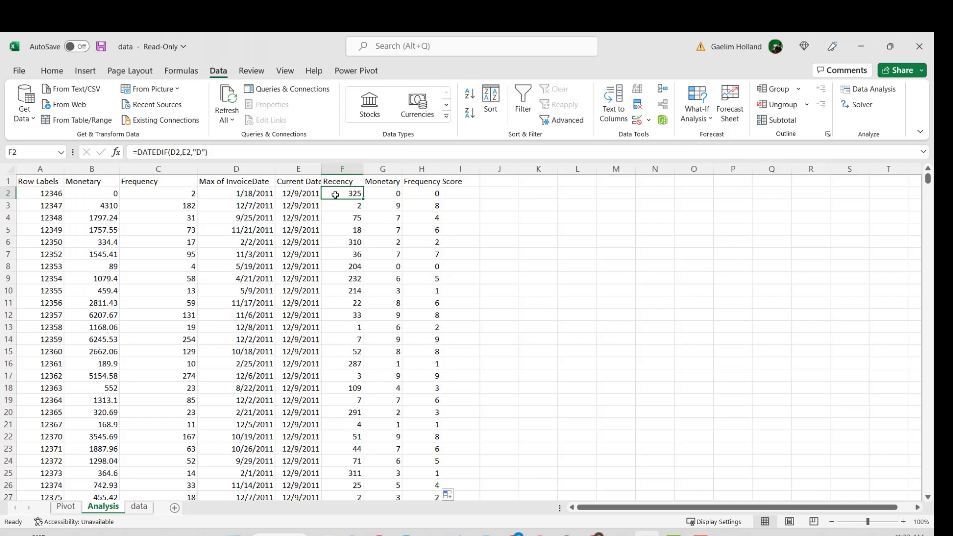
pyautogui.click(468, 196)
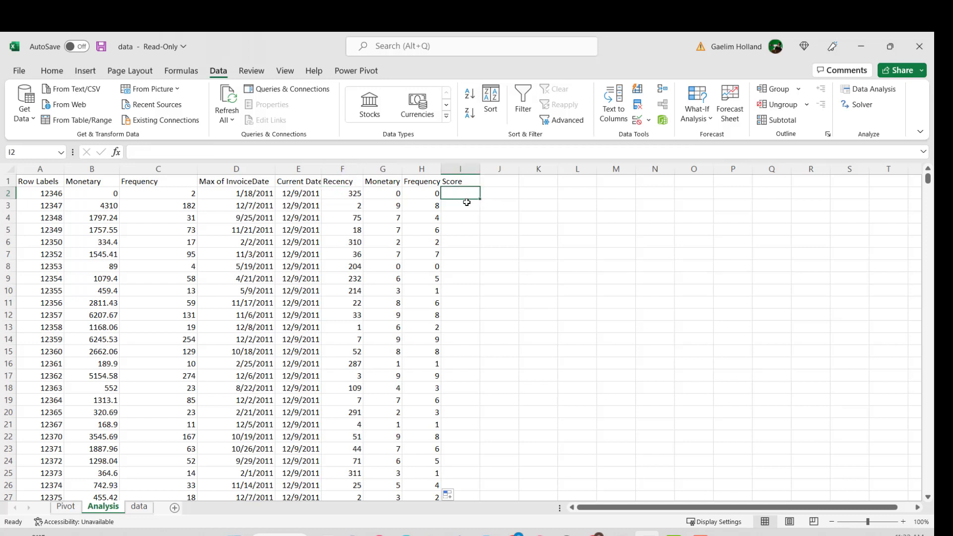
pyautogui.write('=per')
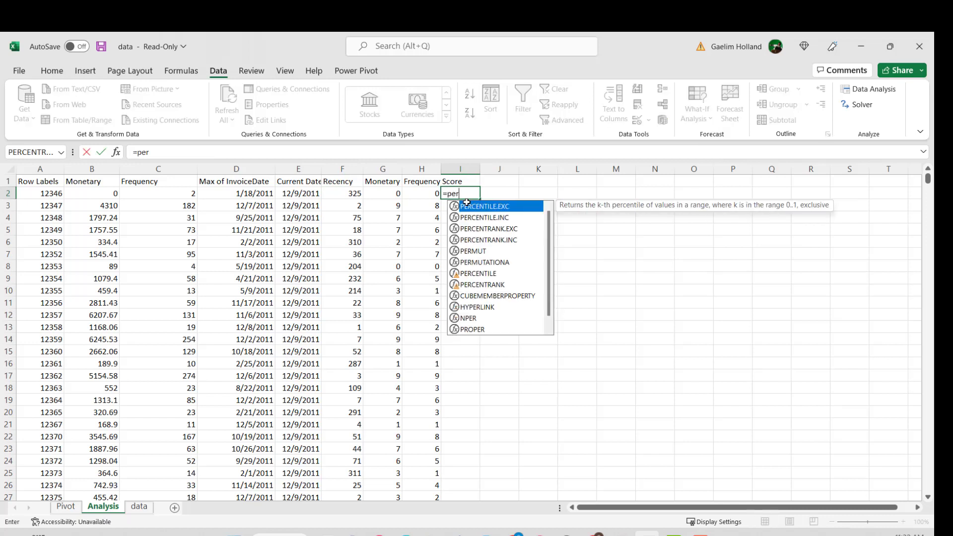
pyautogui.doubleClick(485, 240)
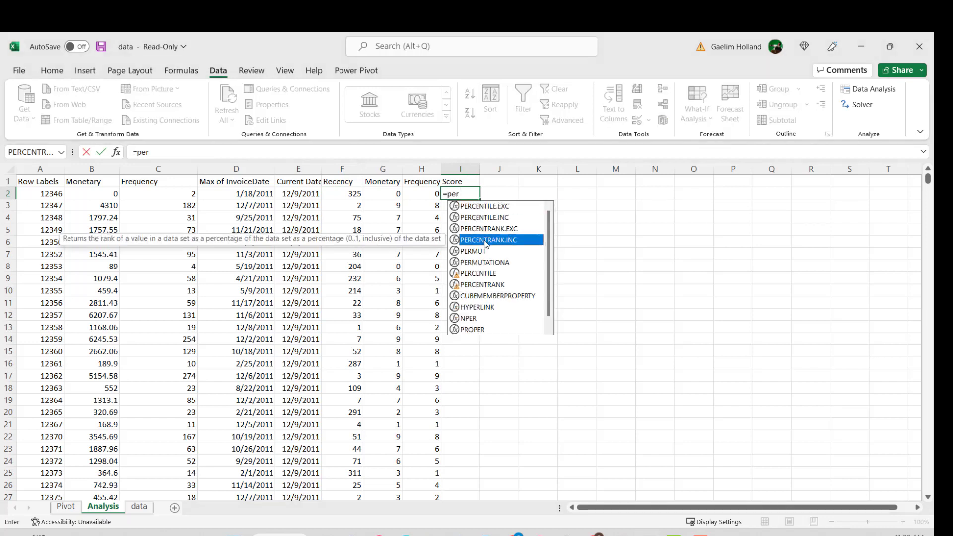
pyautogui.click(429, 195)
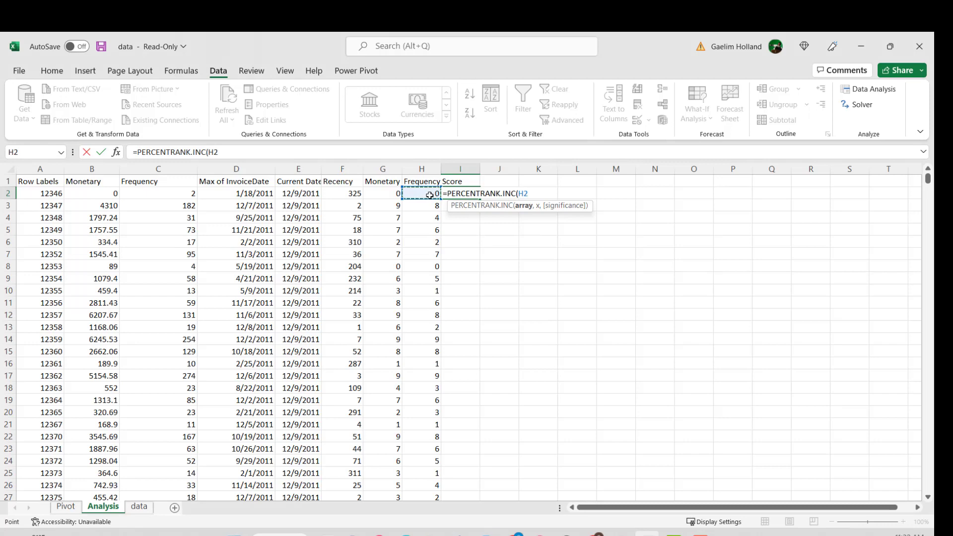
pyautogui.click(349, 195)
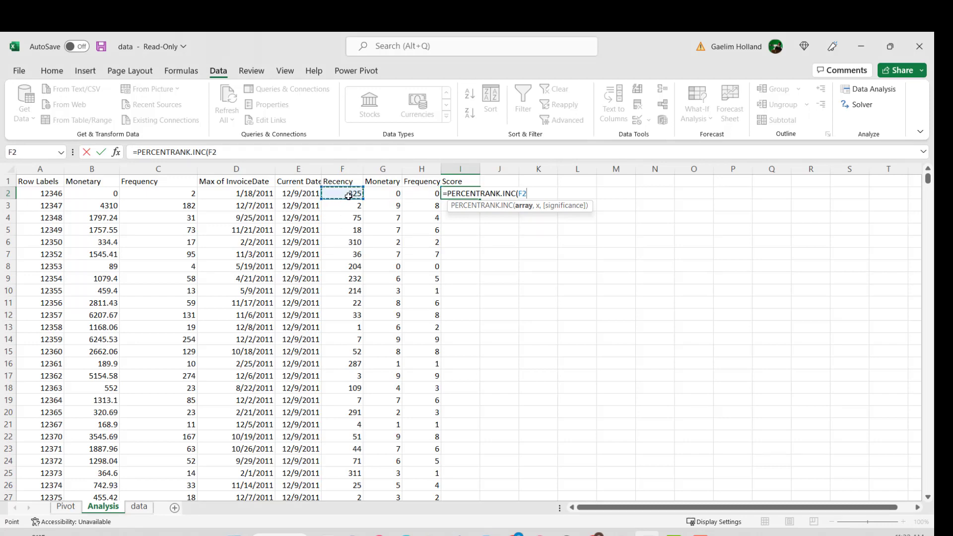
pyautogui.hotkey('ctrl', 'shift', 'Down')
pyautogui.moveTo(246, 161); pyautogui.dragTo(209, 159)
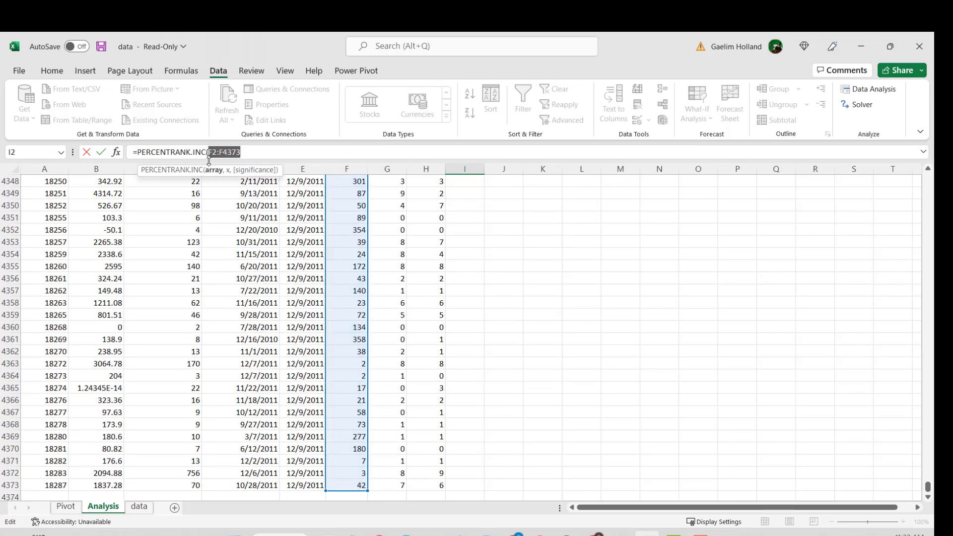
pyautogui.press('F4')
pyautogui.click(284, 152)
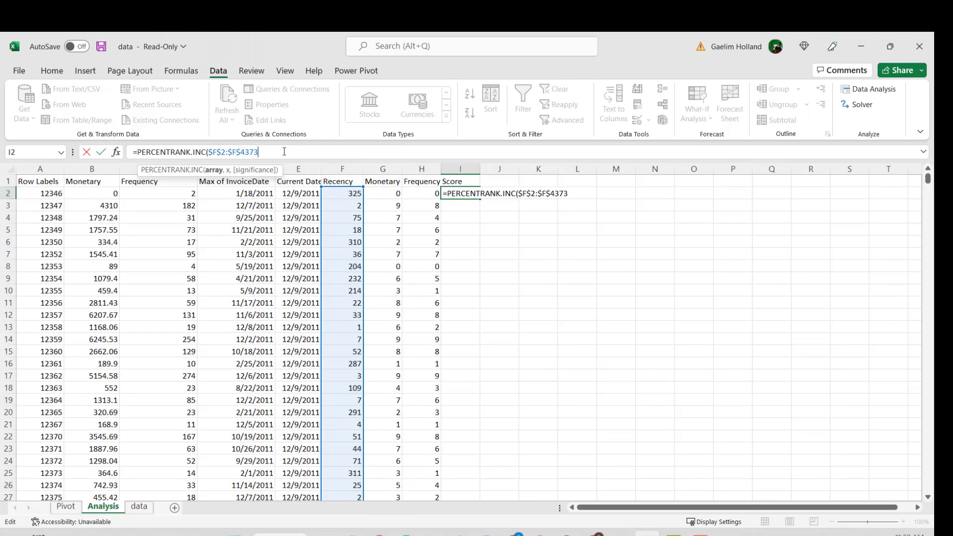
pyautogui.write(',F2,1')
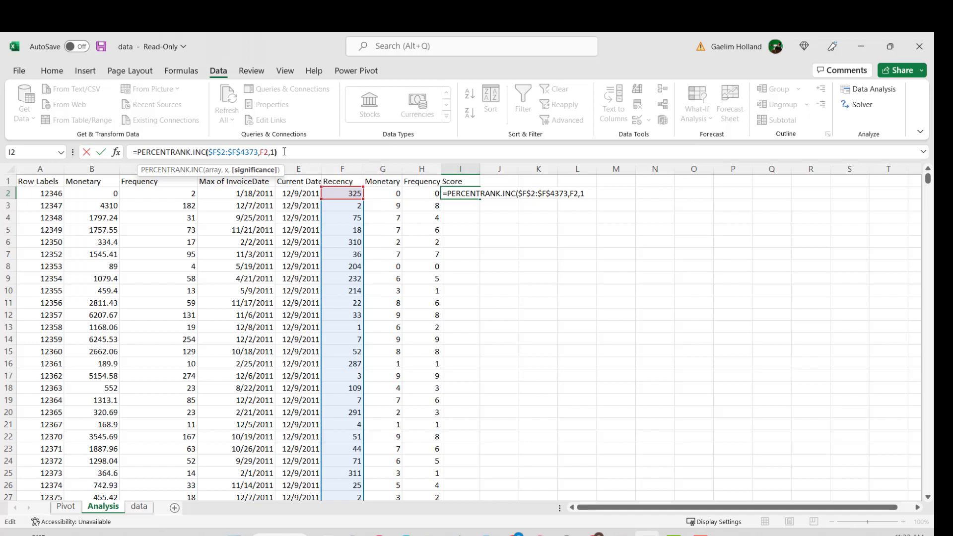
pyautogui.write(')')
pyautogui.press('Return')
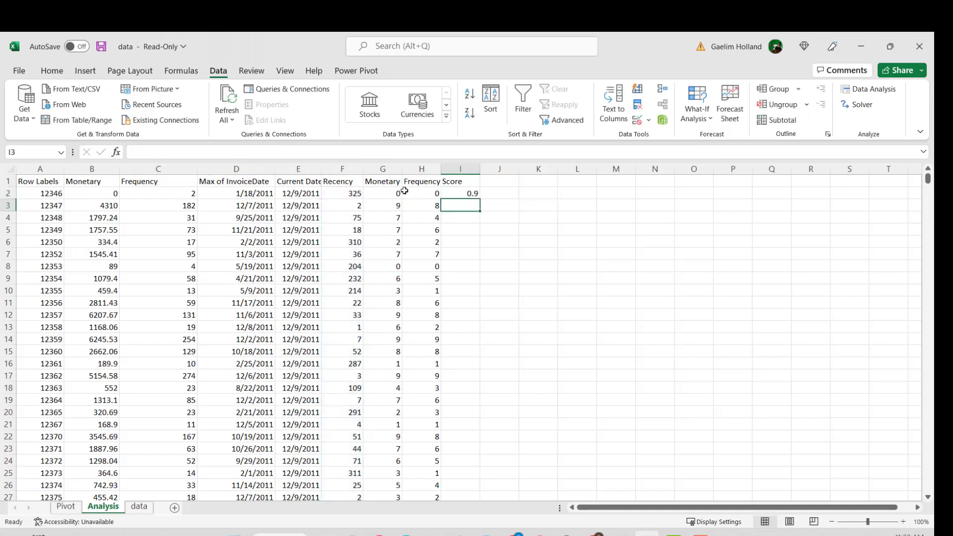
# Multiply the recency percentile rank formula in I2 by 10.
pyautogui.click(446, 193)
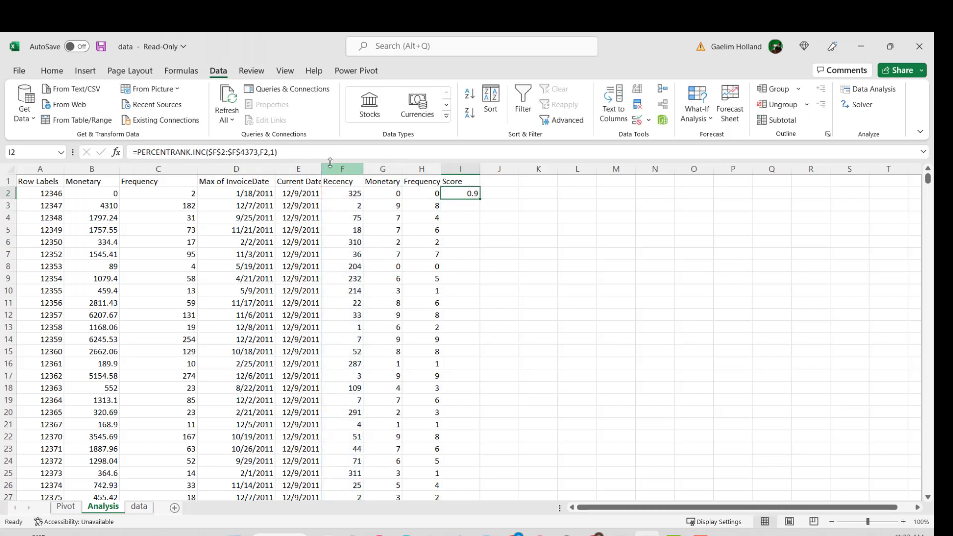
pyautogui.click(299, 153)
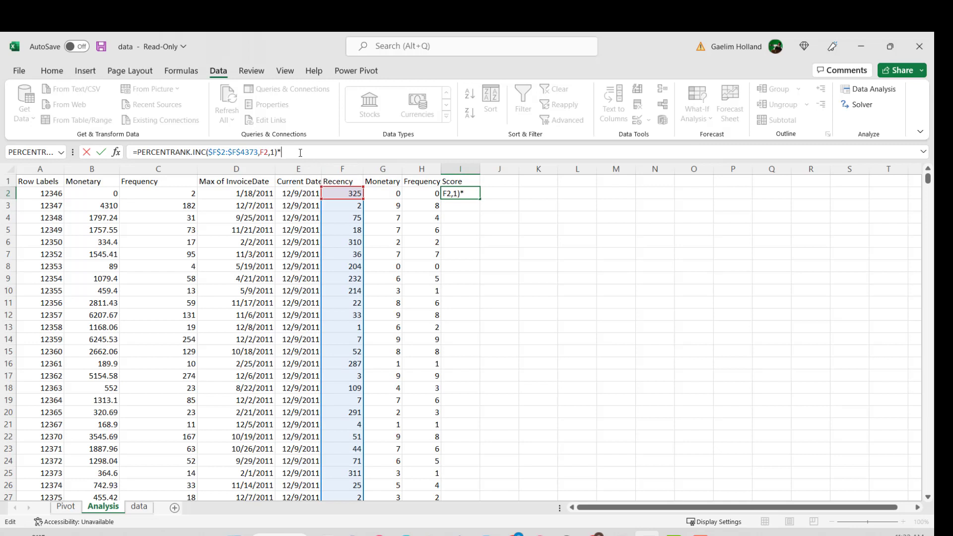
pyautogui.press('Return')
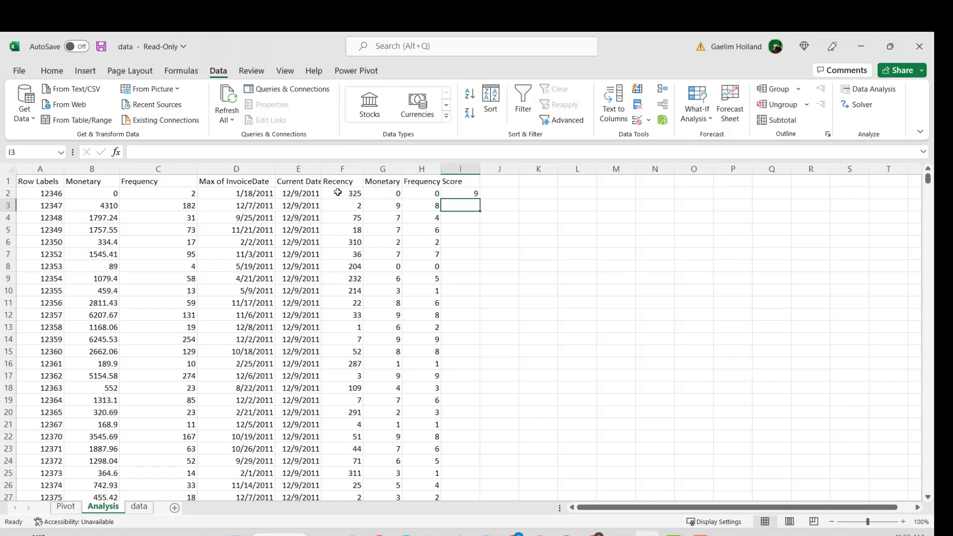
# Invert the recency score in I2 as =(1-PERCENTRANK.INC($F$2:$F$4373,F2,1))*10 and fill it down the entire column.
pyautogui.click(449, 196)
pyautogui.click(141, 151)
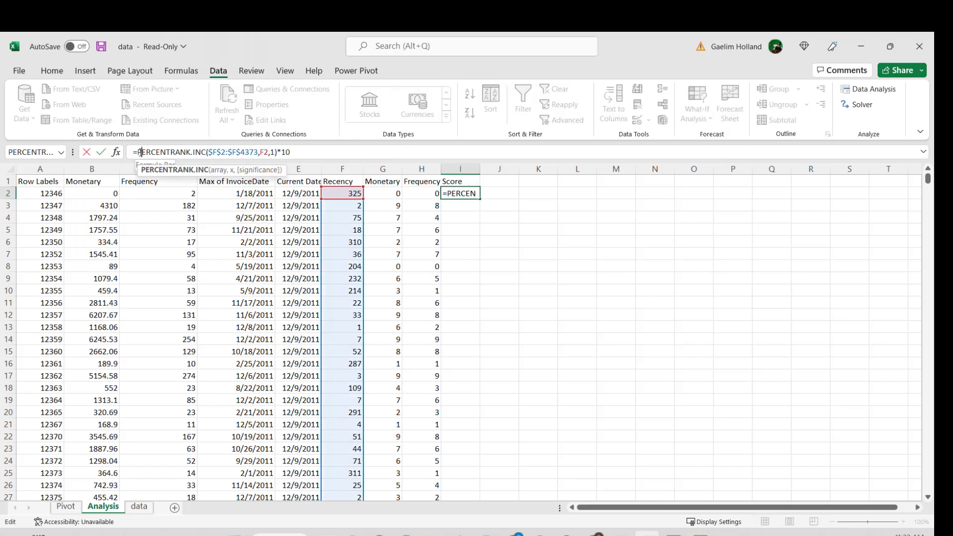
pyautogui.click(138, 153)
pyautogui.write('1-')
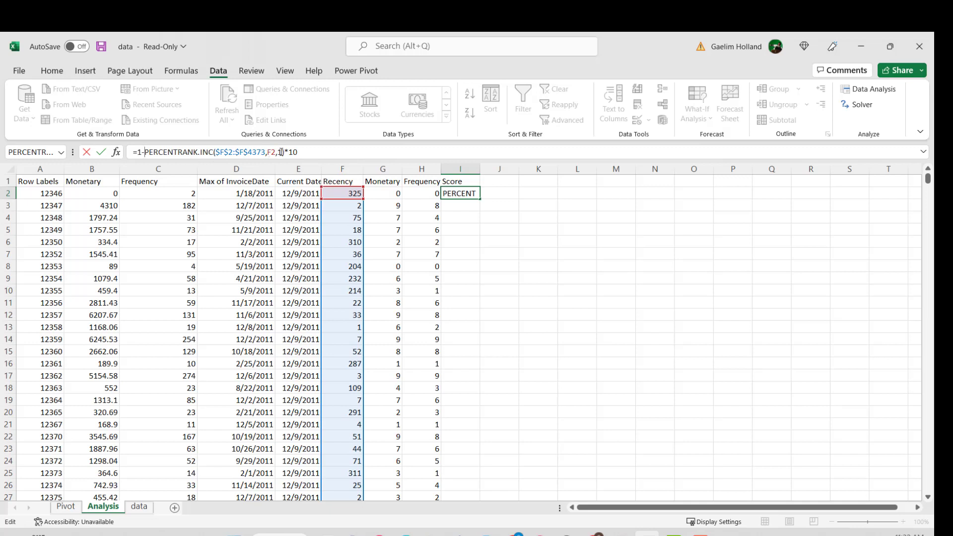
pyautogui.click(284, 152)
pyautogui.write(')')
pyautogui.click(138, 156)
pyautogui.write('(')
pyautogui.press('Return')
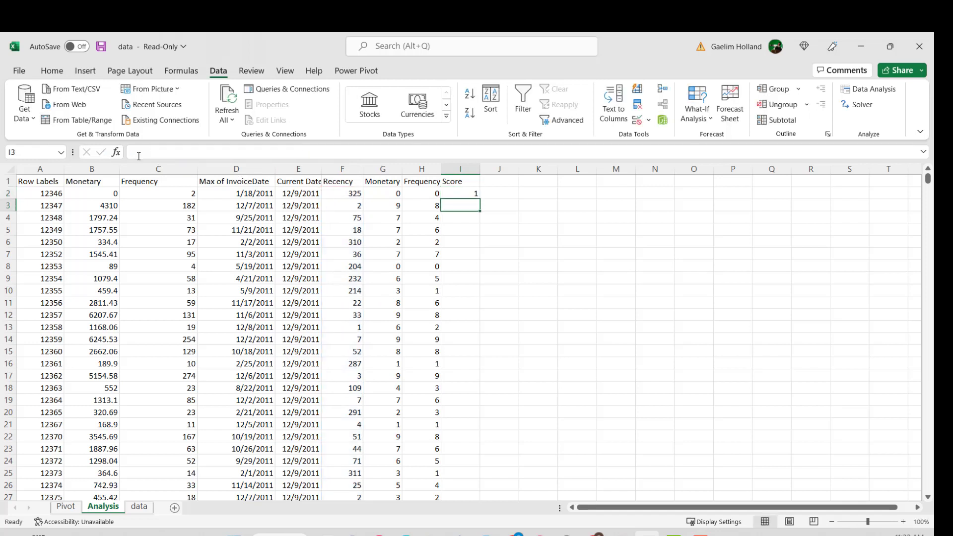
pyautogui.click(448, 195)
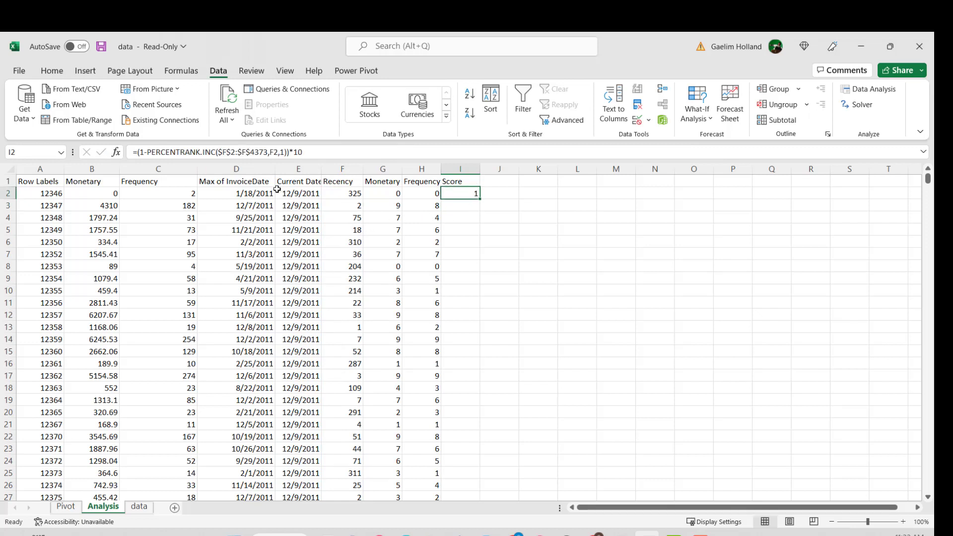
pyautogui.doubleClick(480, 199)
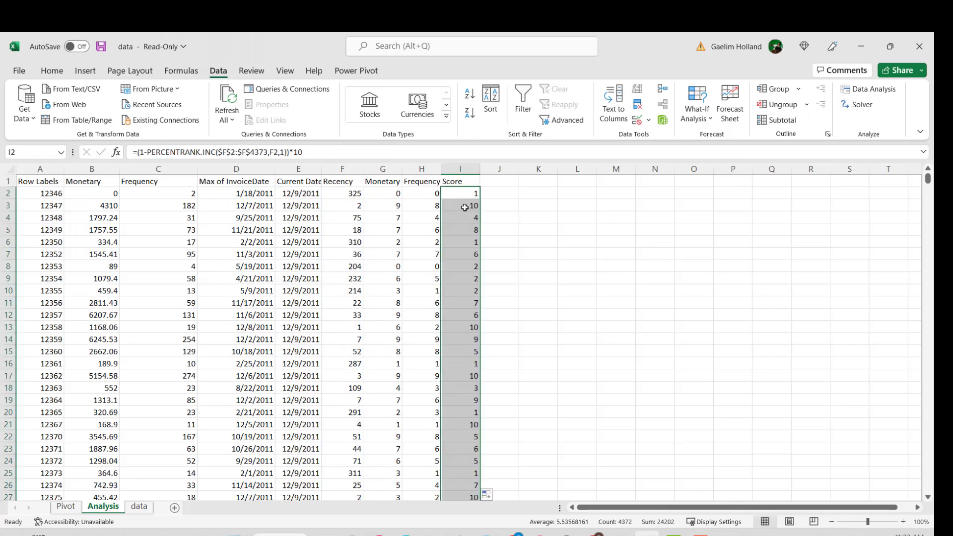
pyautogui.click(464, 207)
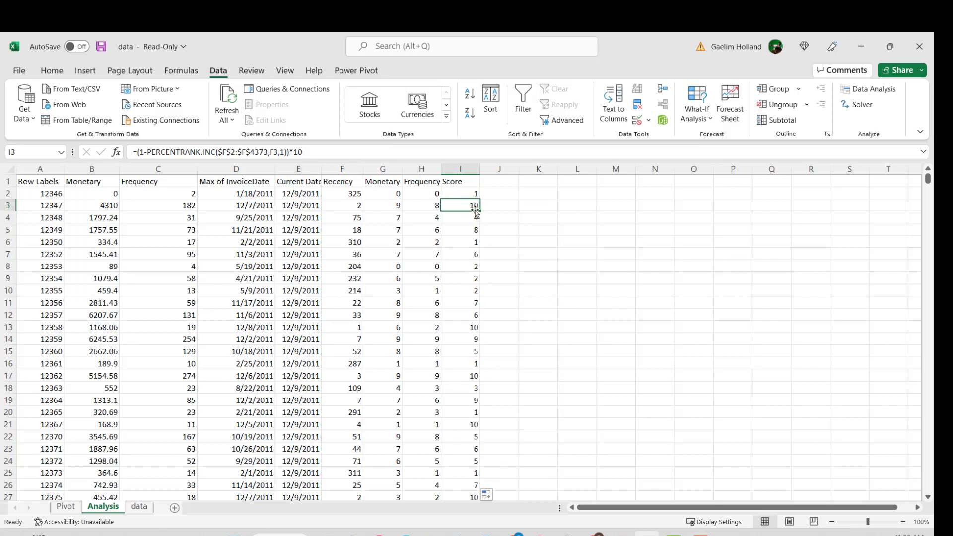
# Add the header "Recency Score" in cell I1.
pyautogui.click(462, 181)
pyautogui.write('Rece')
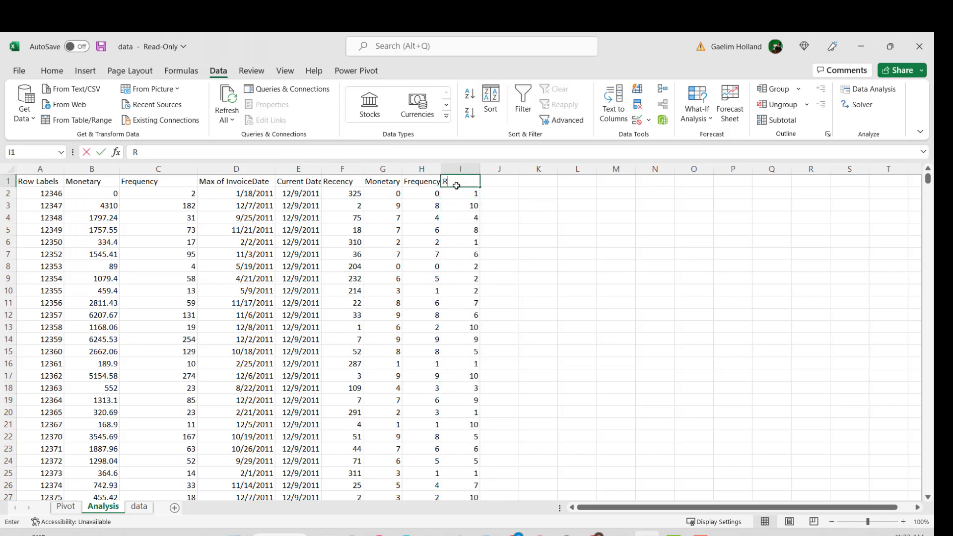
pyautogui.write('ncy Score')
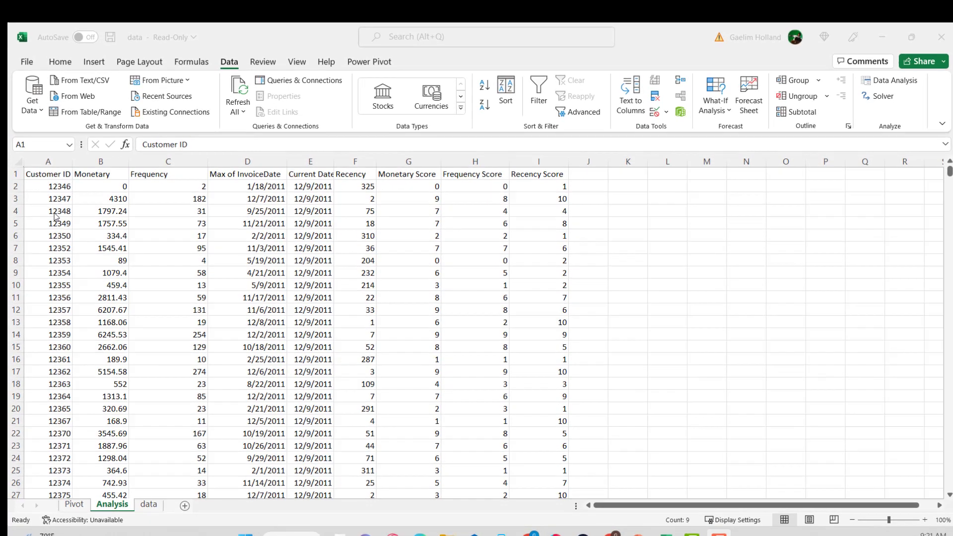
# Add filters to the header row A1:I1 and filter Monetary Score to the values 8, 9 and 10.
pyautogui.moveTo(45, 178); pyautogui.dragTo(545, 177)
pyautogui.click(536, 90)
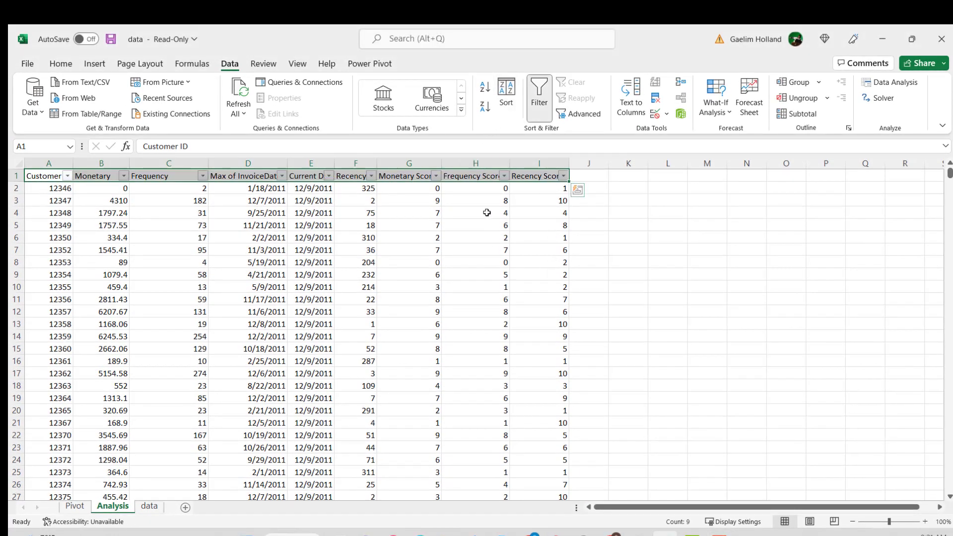
pyautogui.click(436, 176)
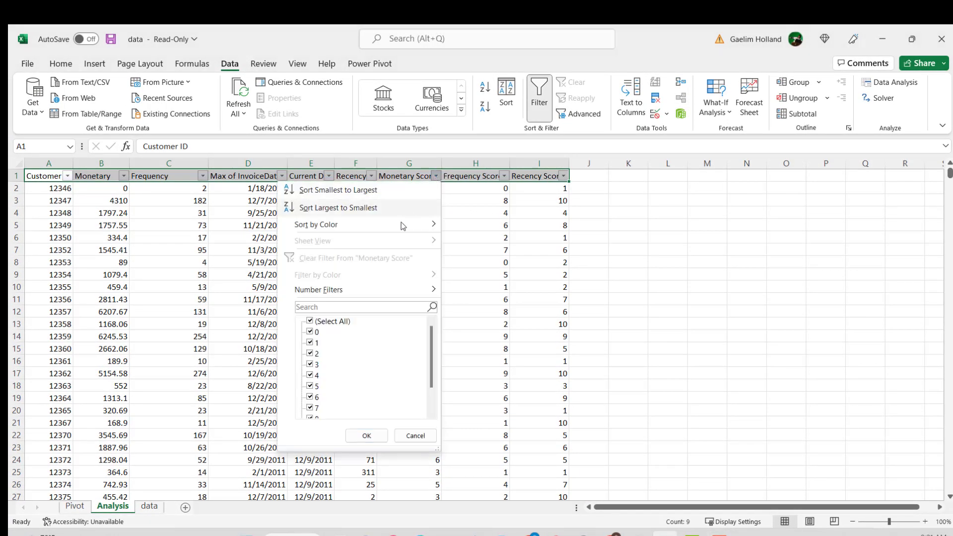
pyautogui.click(309, 322)
pyautogui.scroll(-1, 307, 386)
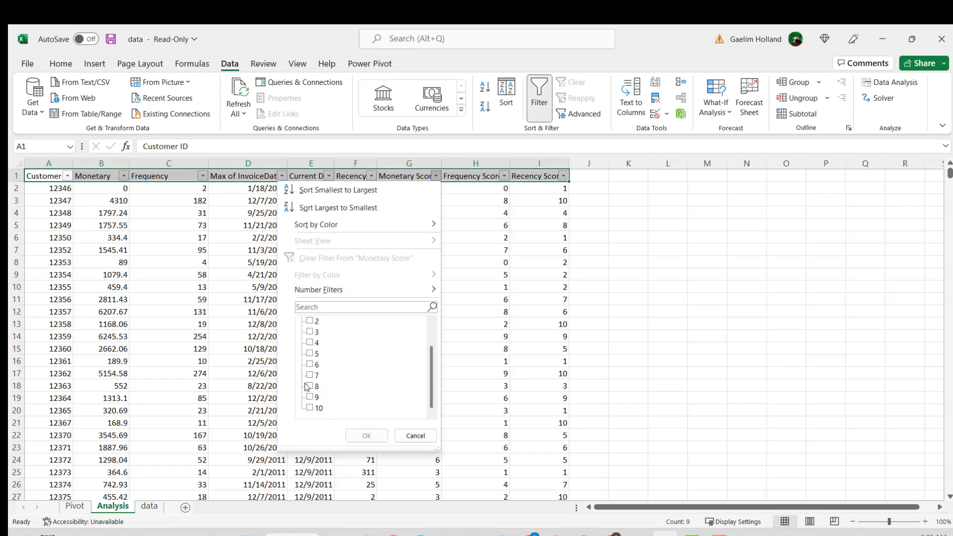
pyautogui.click(310, 390)
pyautogui.click(309, 397)
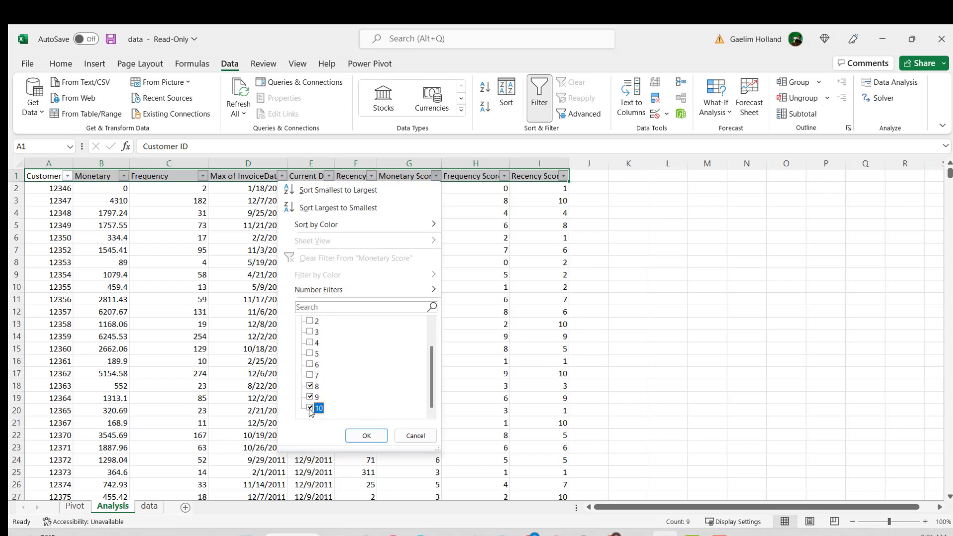
pyautogui.click(366, 435)
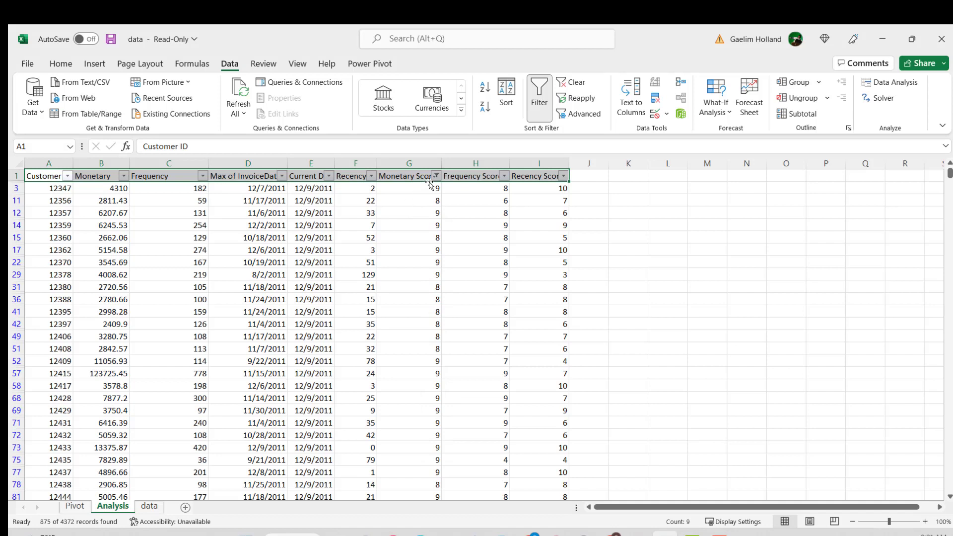
# Filter Frequency Score to the values 8, 9 and 10.
pyautogui.click(504, 176)
pyautogui.click(378, 321)
pyautogui.scroll(-1, 378, 387)
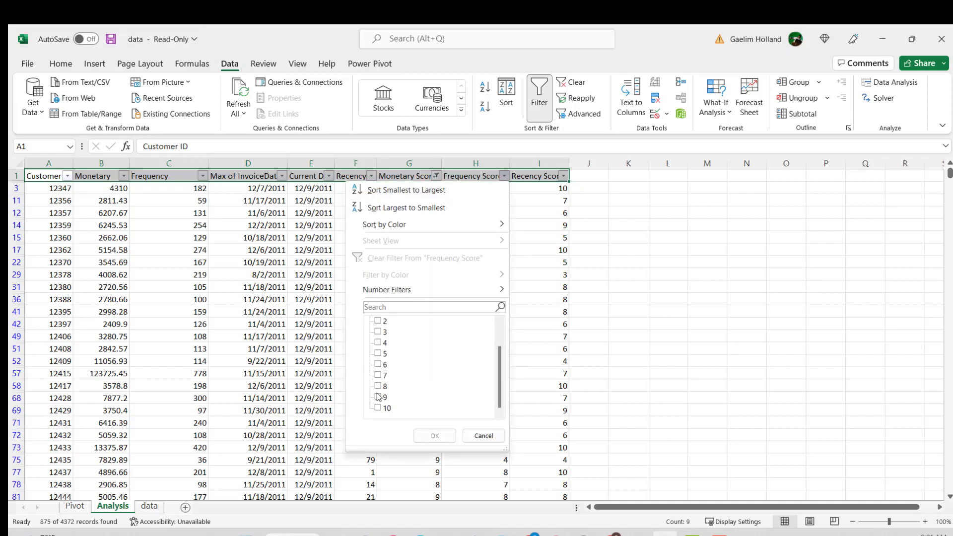
pyautogui.click(378, 386)
pyautogui.click(378, 397)
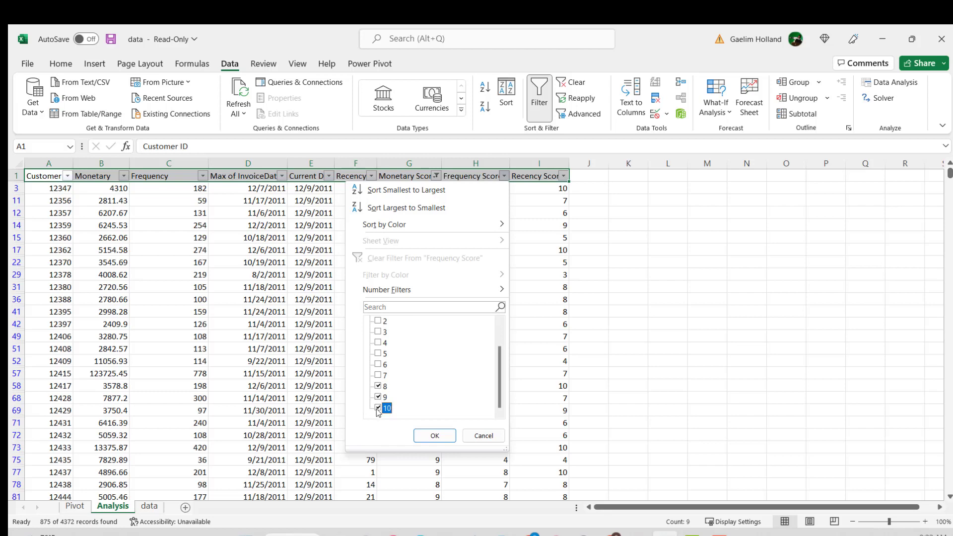
pyautogui.click(434, 436)
# Filter Recency Score to the values 8, 9 and 10.
pyautogui.click(563, 176)
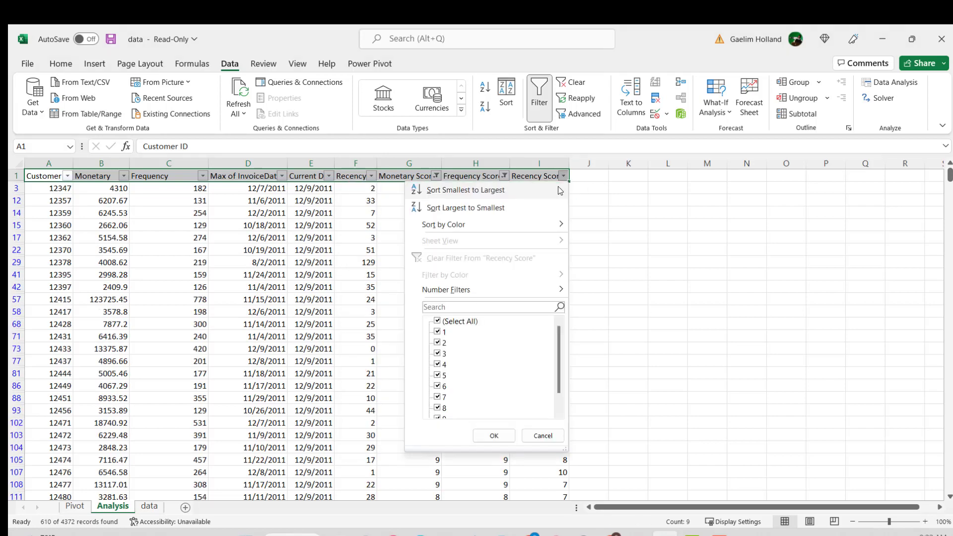
pyautogui.click(436, 323)
pyautogui.scroll(-1, 437, 347)
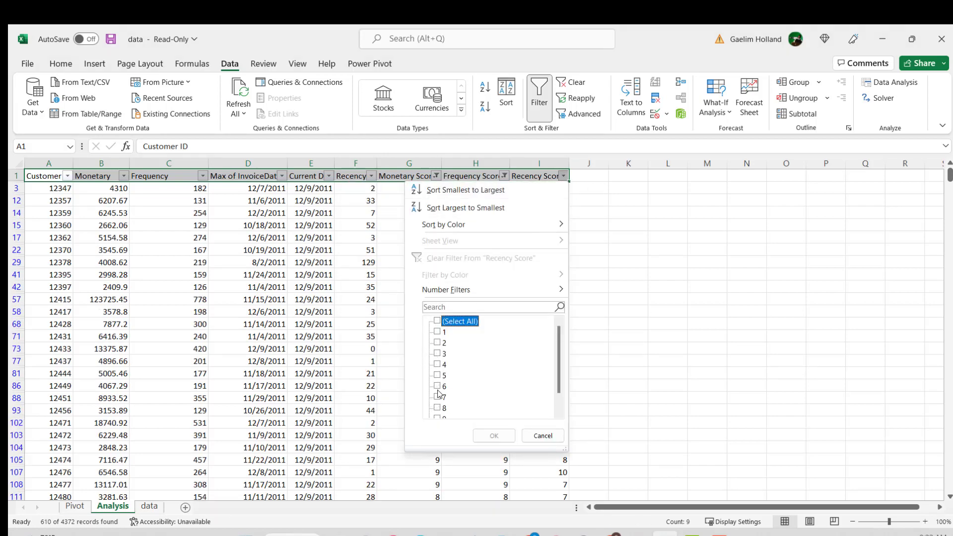
pyautogui.click(437, 387)
pyautogui.click(438, 397)
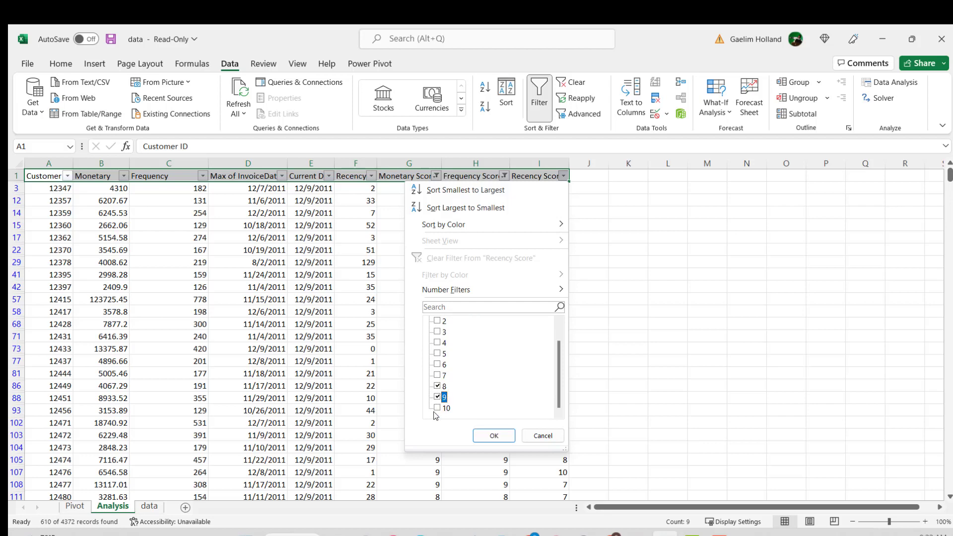
pyautogui.click(437, 408)
pyautogui.click(493, 435)
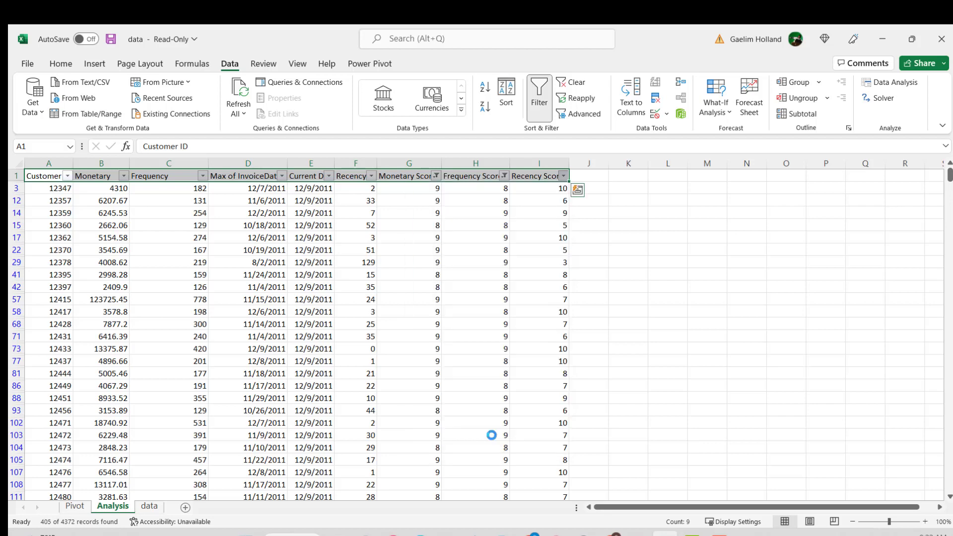
pyautogui.scroll(-3, 415, 427)
pyautogui.scroll(3, 416, 426)
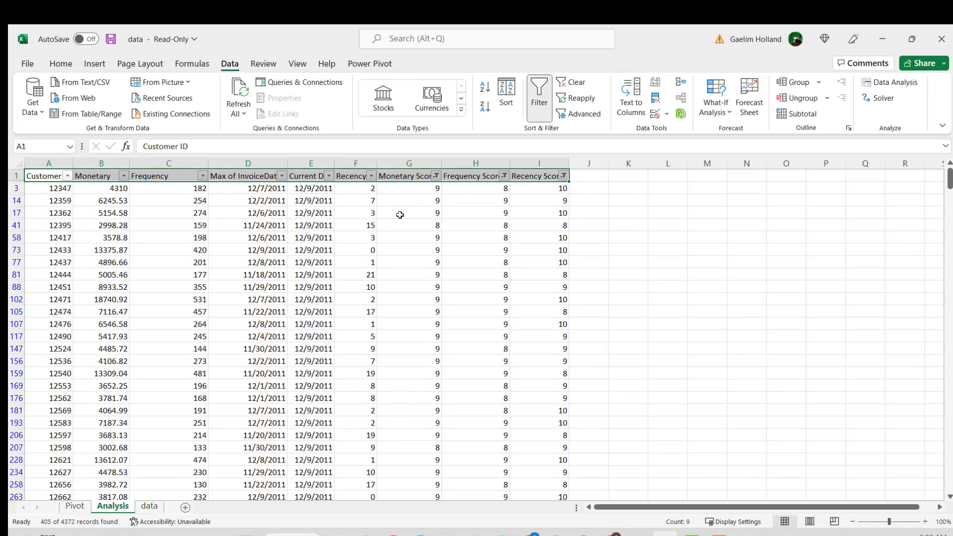
pyautogui.click(393, 163)
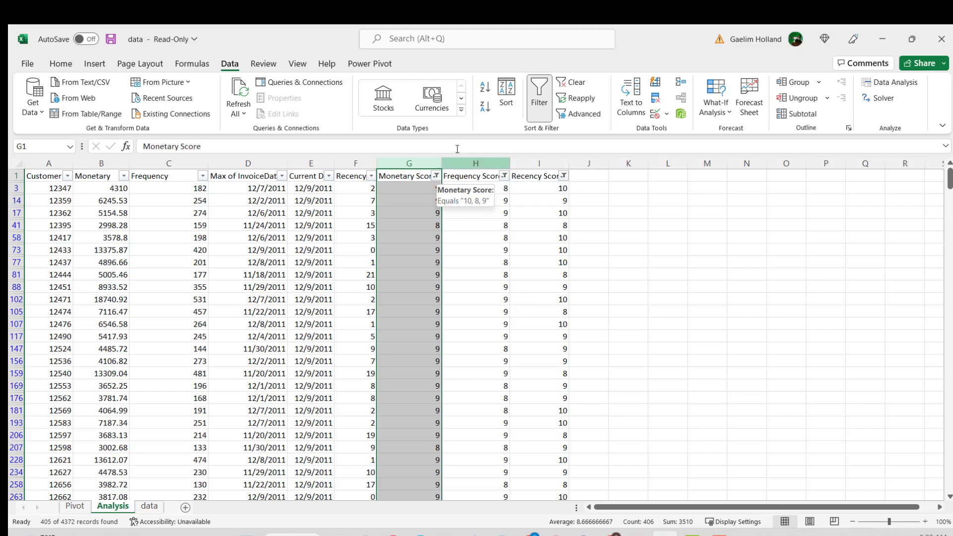
# Remove the filters from the score table and add the header "RFM" in cell J1.
pyautogui.click(539, 102)
pyautogui.click(589, 264)
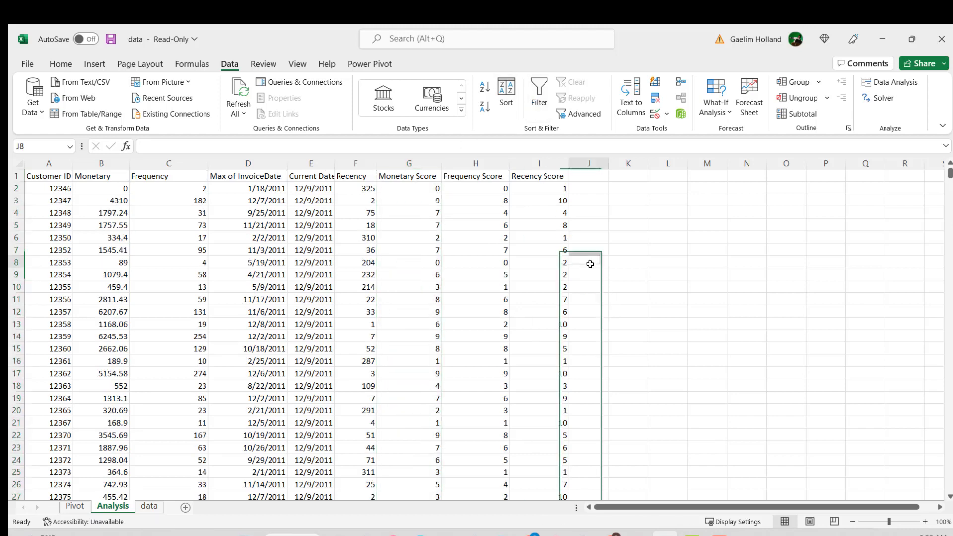
pyautogui.click(601, 178)
pyautogui.write('RFM')
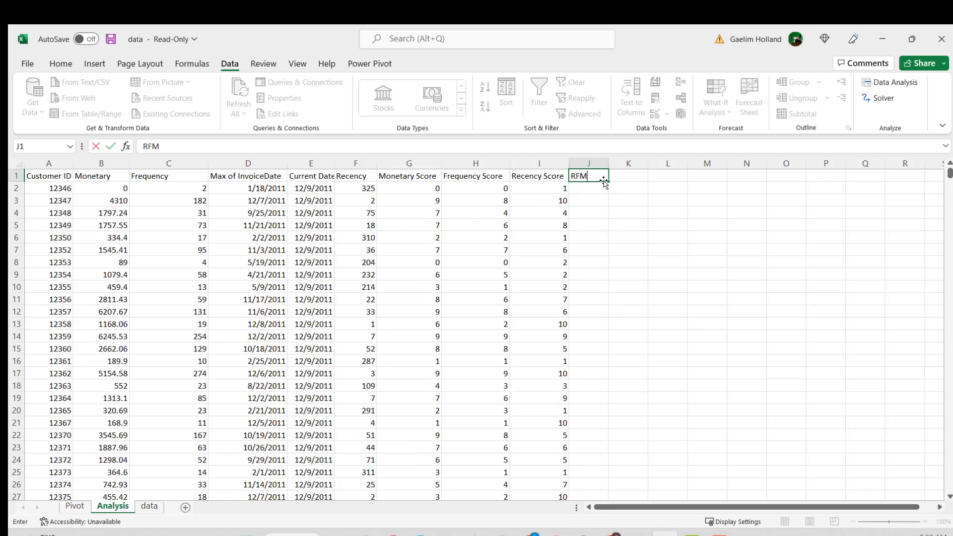
# Sum the three scores in J2 with =SUM(G2:I2) and fill the formula down the RFM column.
pyautogui.click(589, 187)
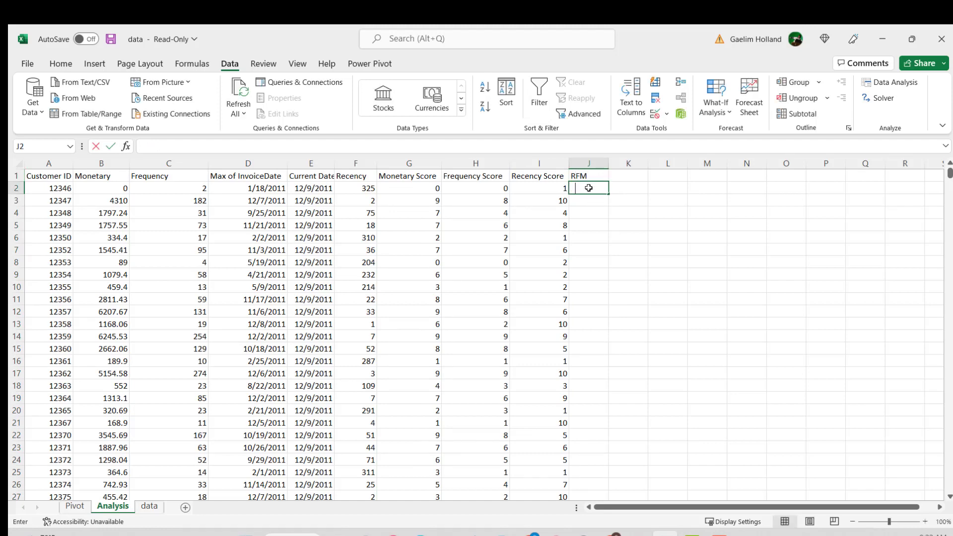
pyautogui.write('=Sum')
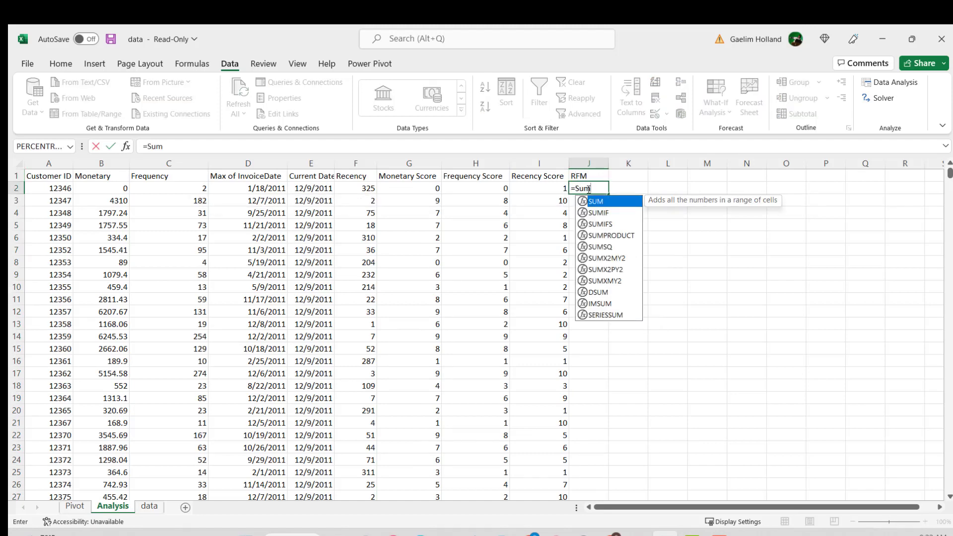
pyautogui.doubleClick(595, 202)
pyautogui.moveTo(406, 187); pyautogui.dragTo(537, 179)
pyautogui.press('Return')
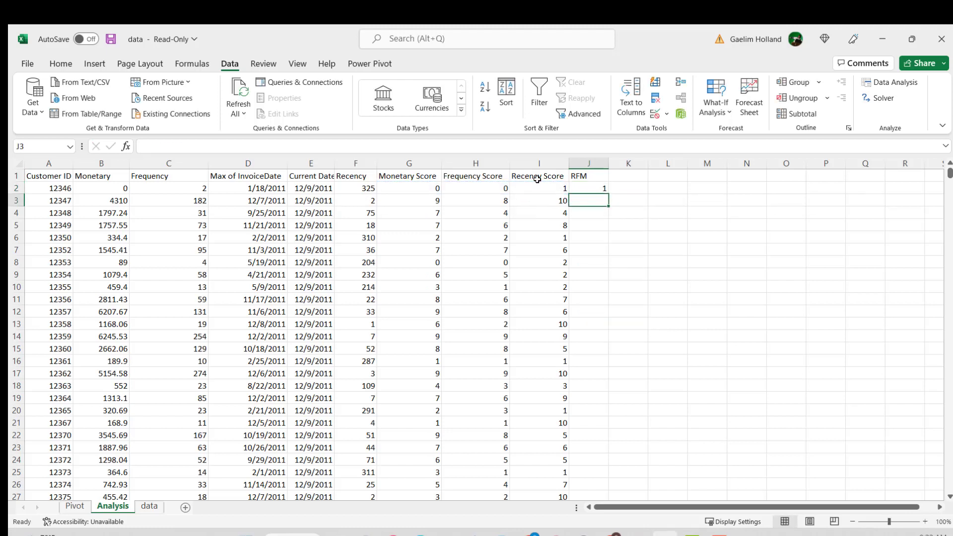
pyautogui.click(605, 191)
pyautogui.doubleClick(609, 195)
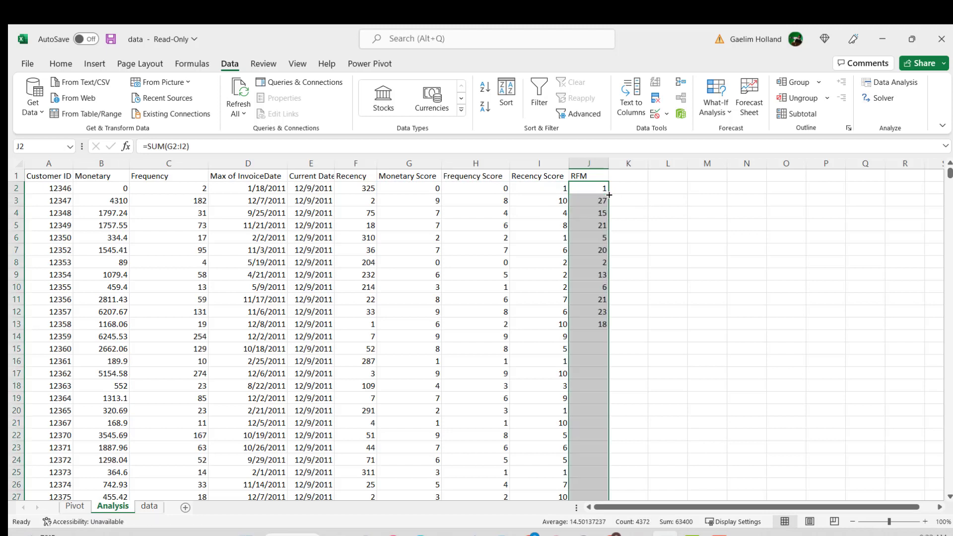
# Add the header "RFM Score" in cell K1.
pyautogui.click(622, 175)
pyautogui.write('R')
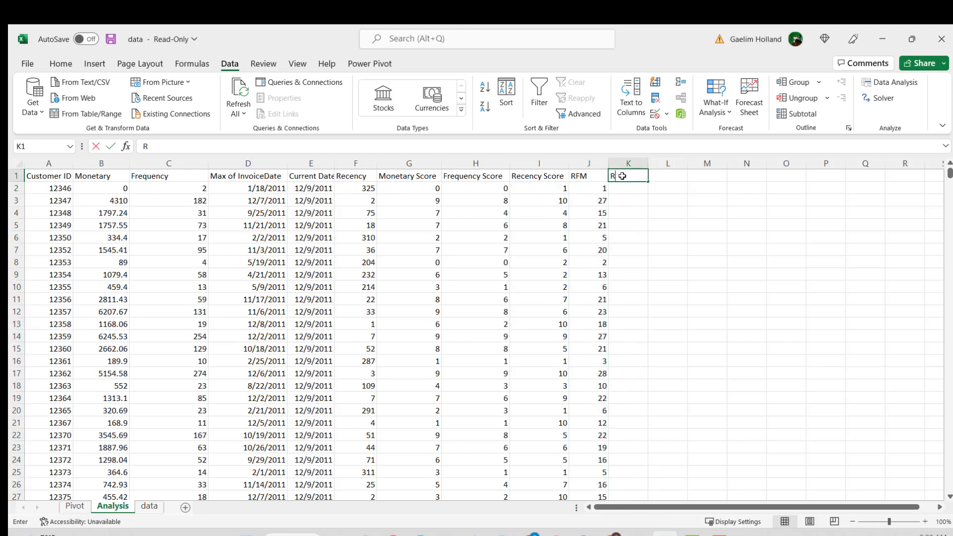
pyautogui.write('FM Score')
# Enter the percentile score formula =PERCENTRANK.INC($J$2:$J$4373,J2,1)*10 in cell K2.
pyautogui.click(616, 192)
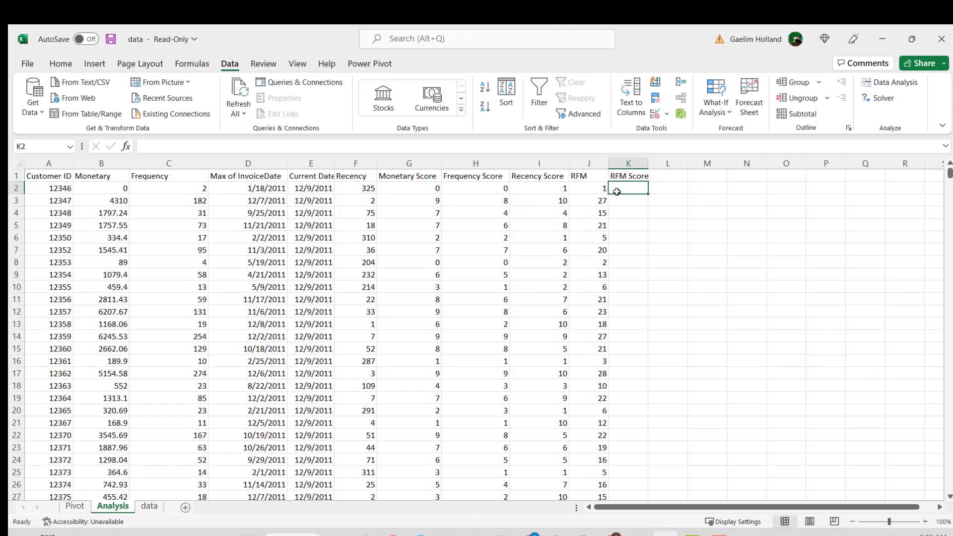
pyautogui.write('=Perc')
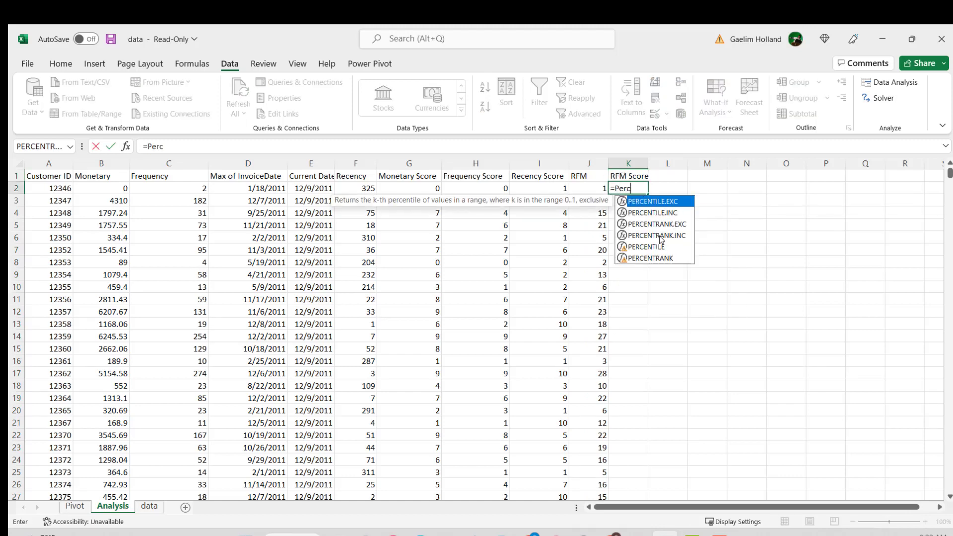
pyautogui.doubleClick(660, 236)
pyautogui.click(597, 190)
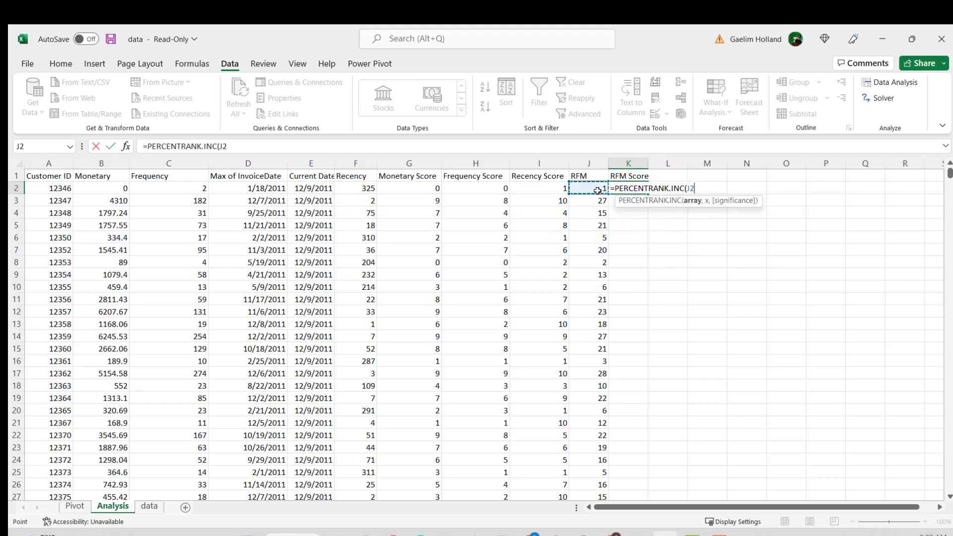
pyautogui.hotkey('ctrl', 'shift', 'Down')
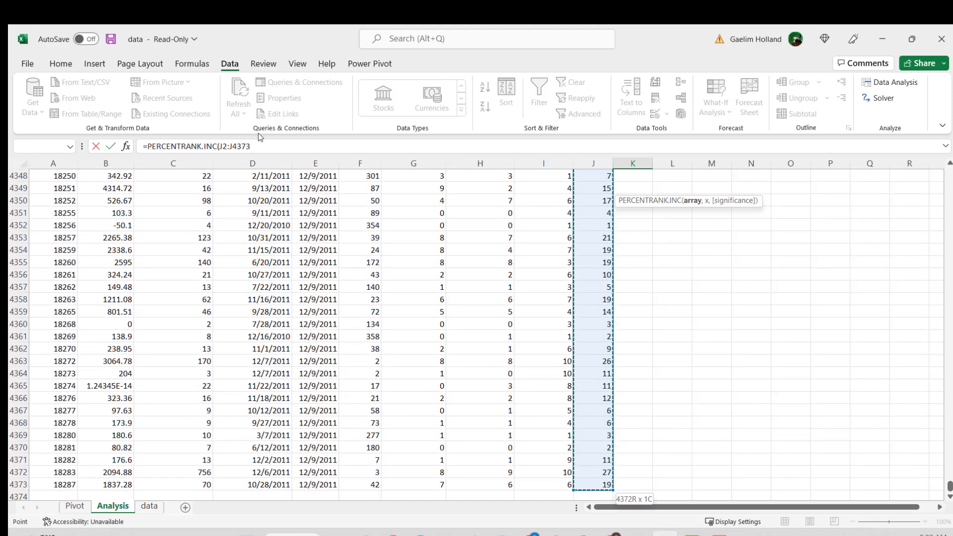
pyautogui.moveTo(251, 146); pyautogui.dragTo(220, 145)
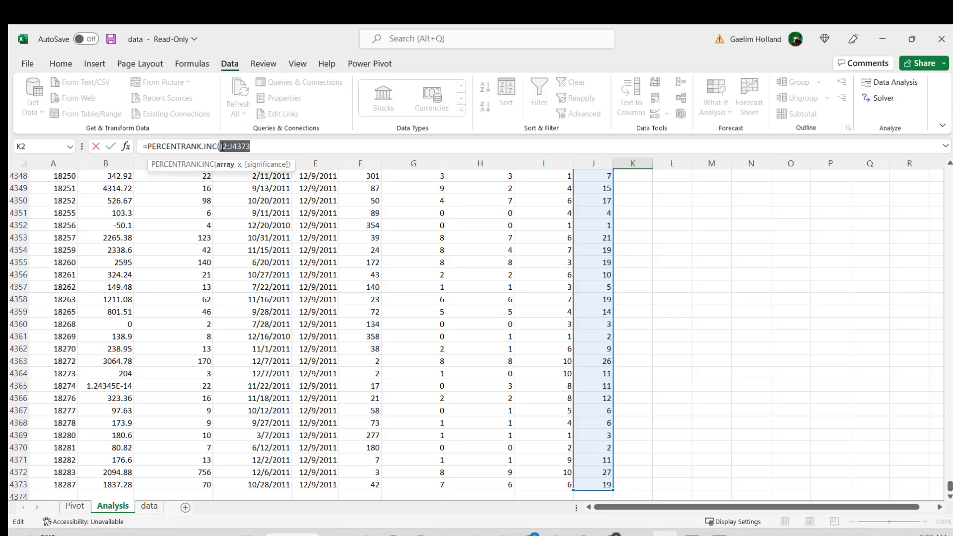
pyautogui.press('F4')
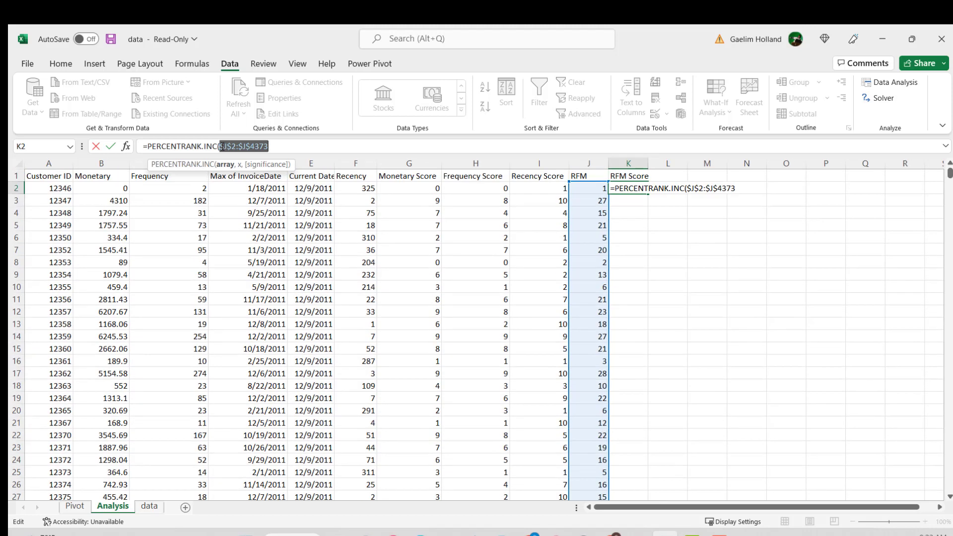
pyautogui.click(290, 147)
pyautogui.write(',J2')
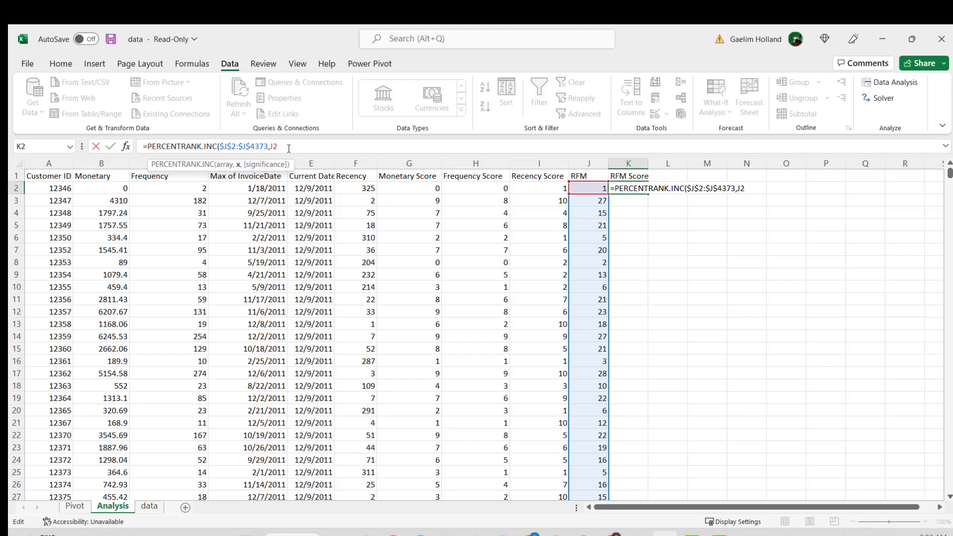
pyautogui.write(',1)*10')
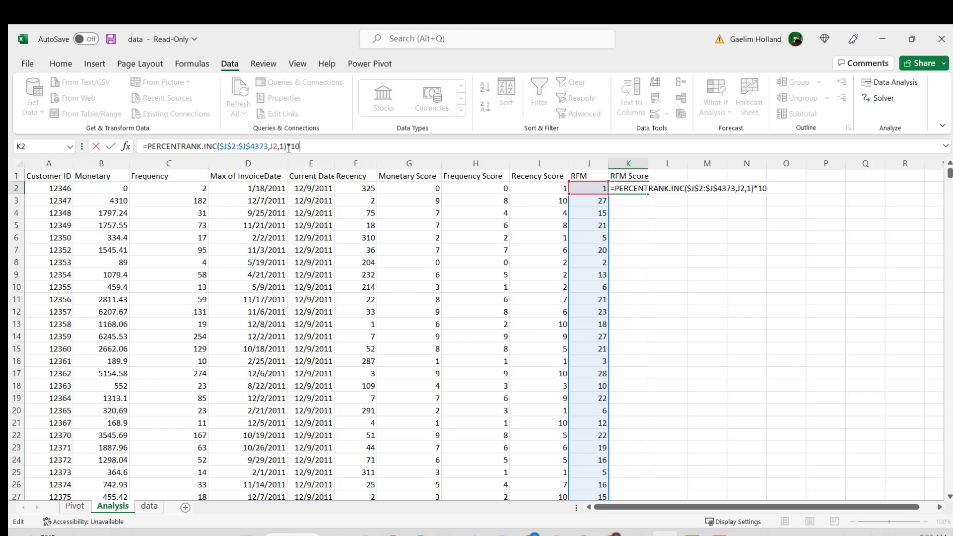
pyautogui.press('Return')
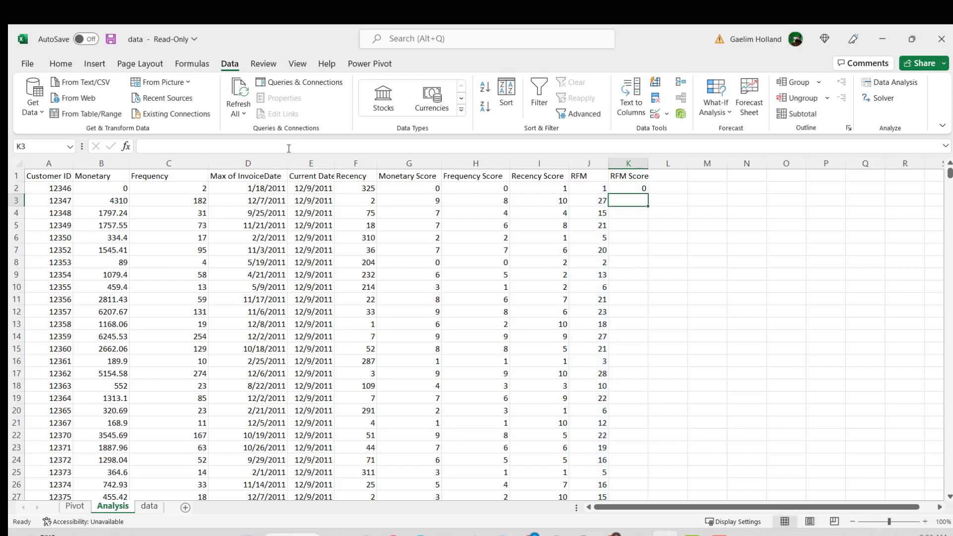
# Fill the K2 formula down the RFM Score column and auto-fit the width of column K.
pyautogui.click(639, 189)
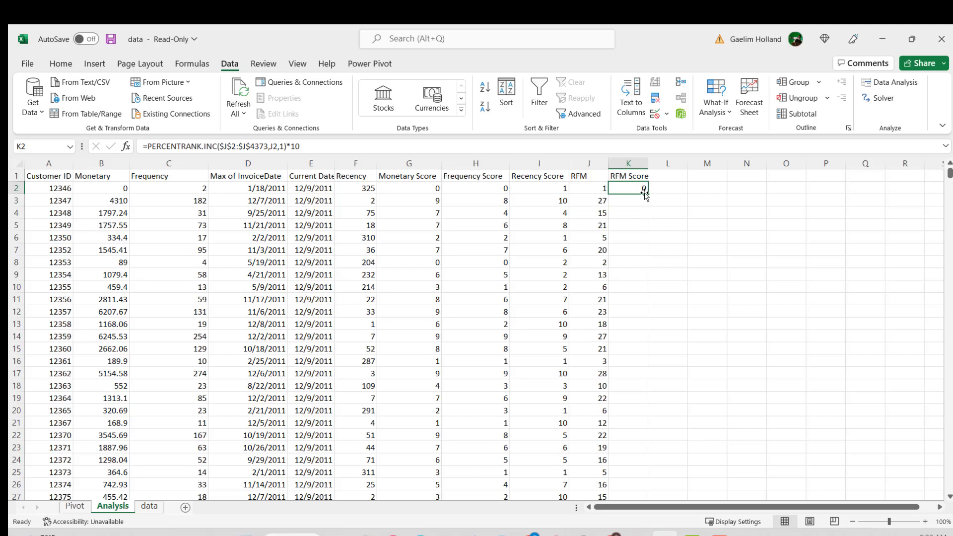
pyautogui.doubleClick(647, 193)
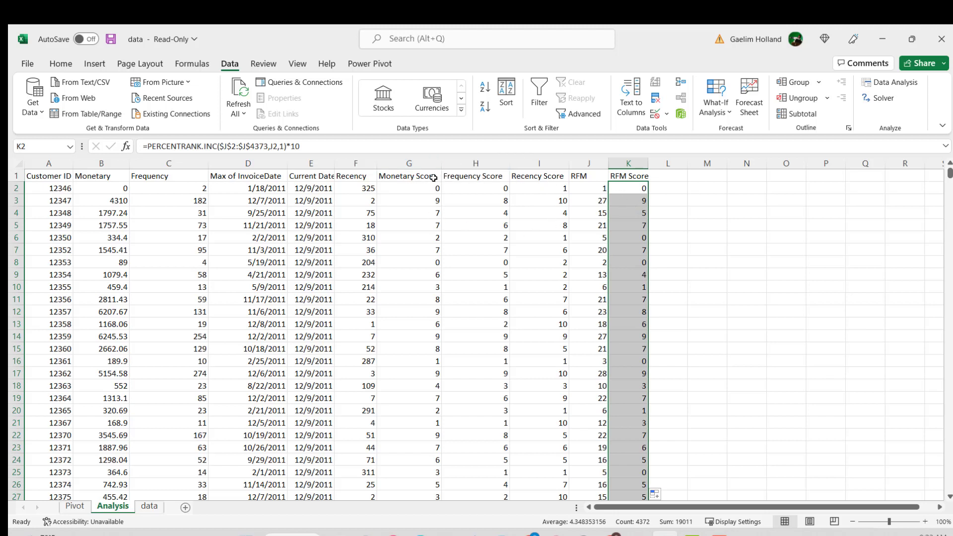
pyautogui.doubleClick(645, 163)
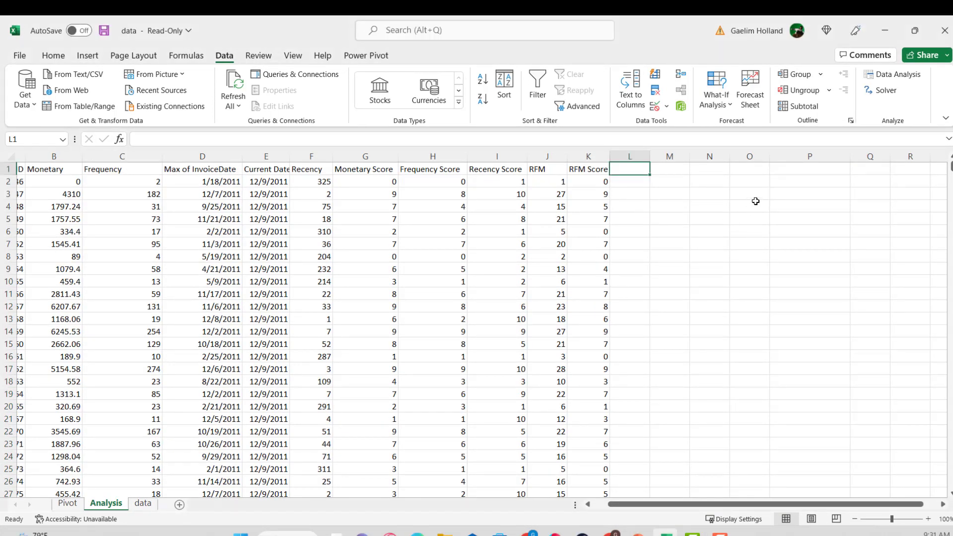
# Start a lookup table with the headers "RMF Score" in O3 and "Customer Segement" in P3.
pyautogui.click(755, 203)
pyautogui.click(776, 193)
pyautogui.click(739, 193)
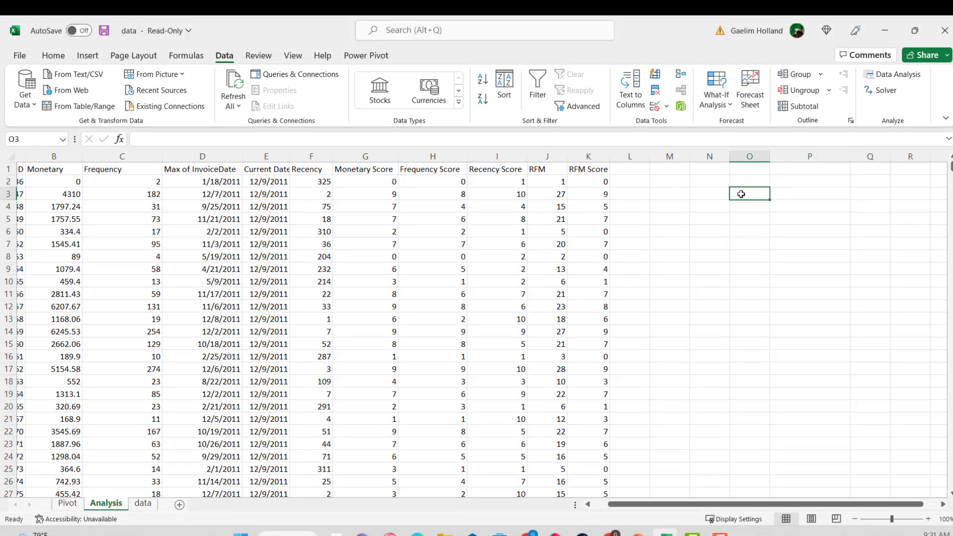
pyautogui.write('R')
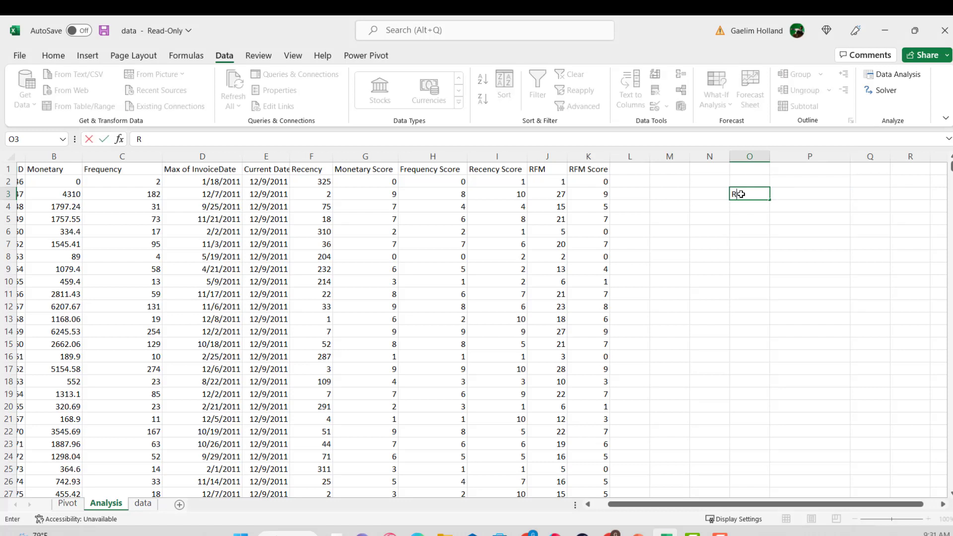
pyautogui.write('MF Sco')
pyautogui.click(793, 199)
pyautogui.write('Customer')
pyautogui.write(' Segemn')
pyautogui.write('emt')
pyautogui.press('BackSpace')
pyautogui.press('BackSpace')
pyautogui.press('BackSpace')
pyautogui.press('BackSpace')
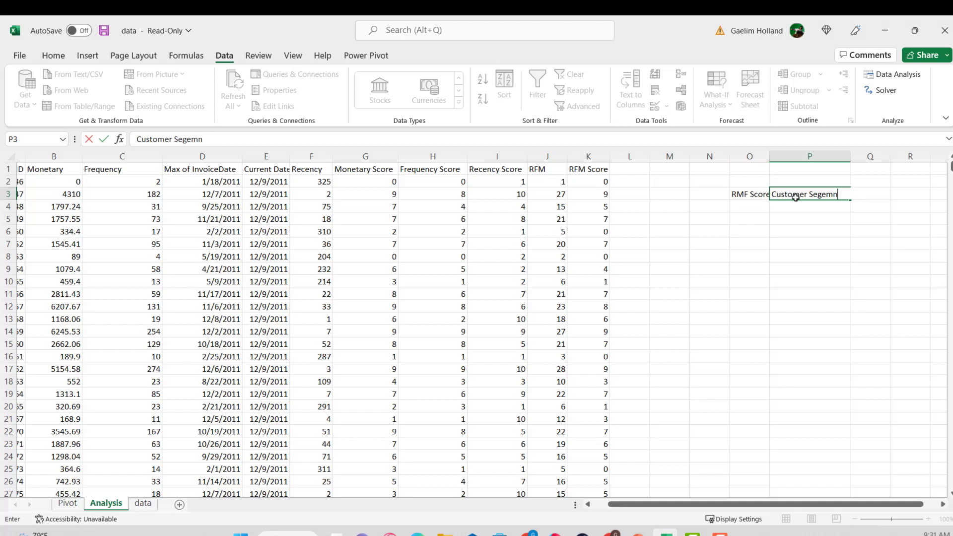
pyautogui.click(807, 245)
# Fill the lookup table's first row with the score 10 in O4 and the segment "Top Customsers" in P4.
pyautogui.click(756, 208)
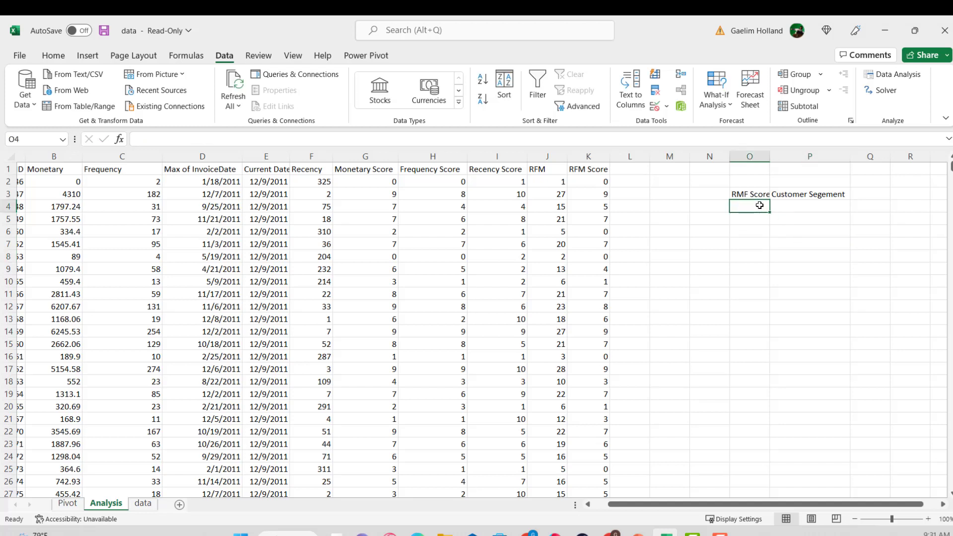
pyautogui.click(791, 205)
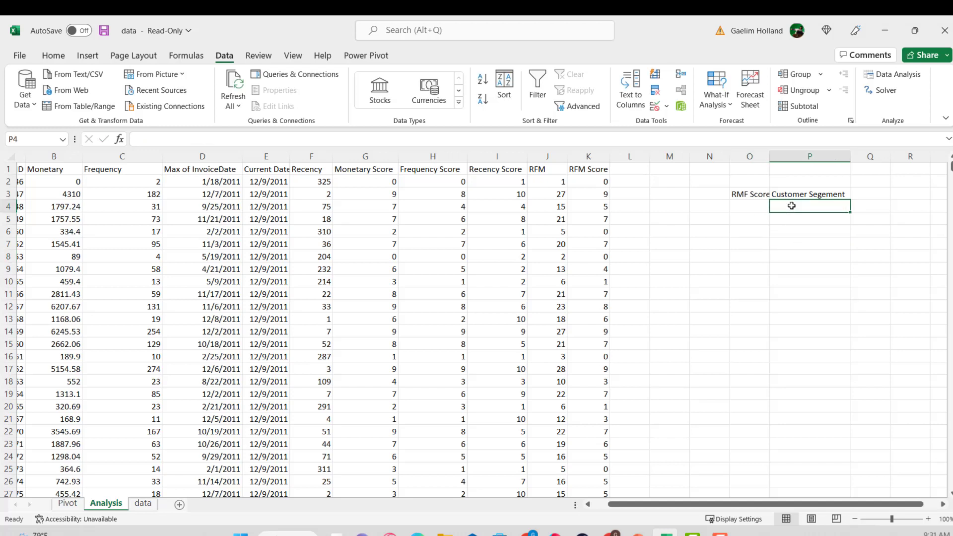
pyautogui.write('Top Customsers')
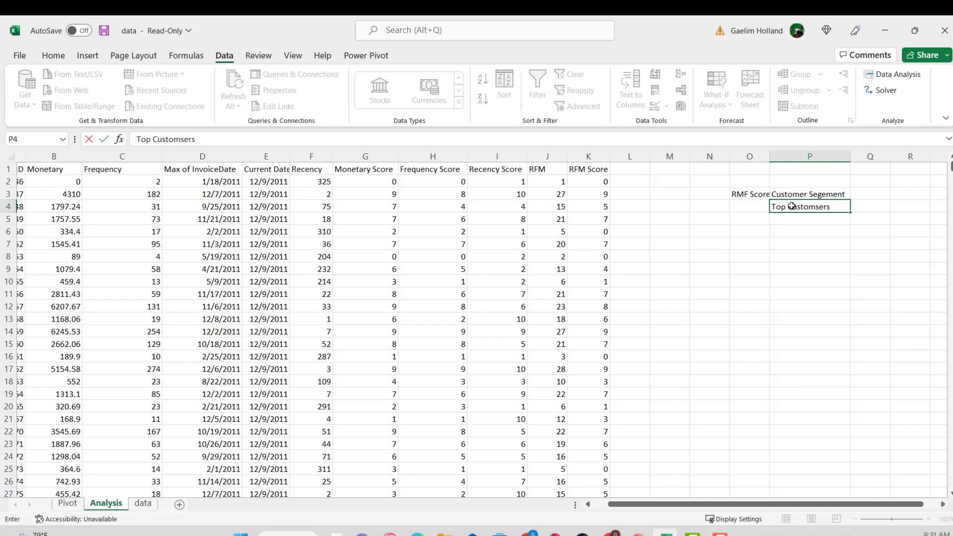
pyautogui.press('Return')
pyautogui.click(742, 204)
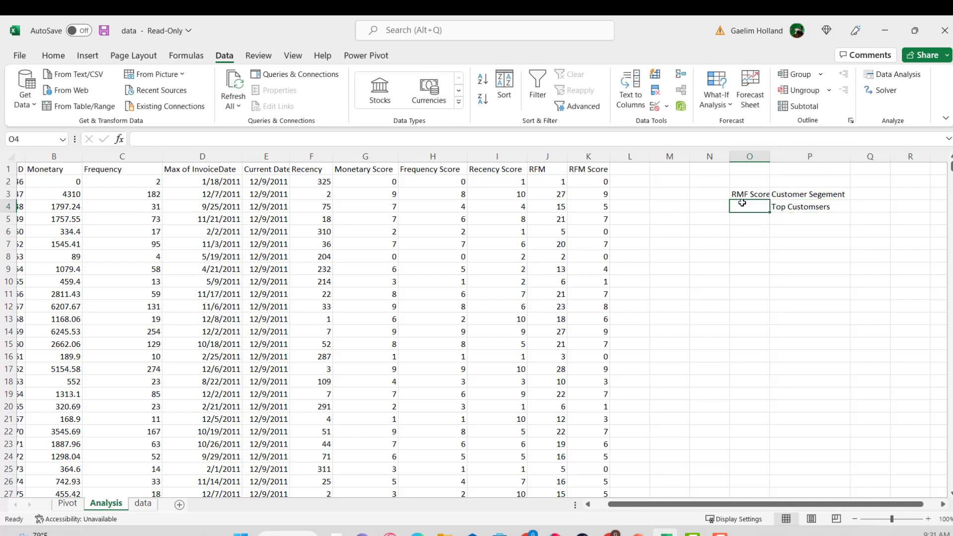
pyautogui.write('10')
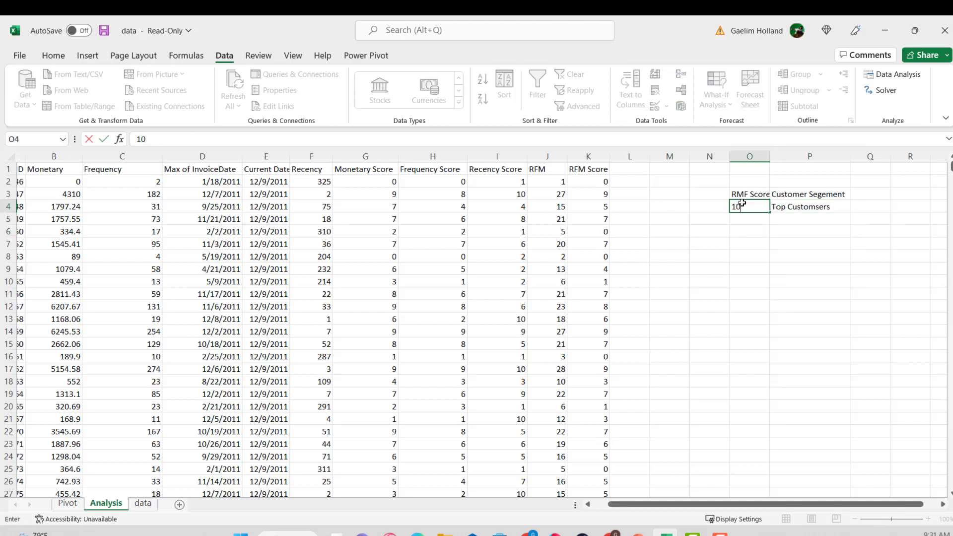
# Enter the scores 9 in O5 and 8 in O6 of the lookup table.
pyautogui.click(750, 219)
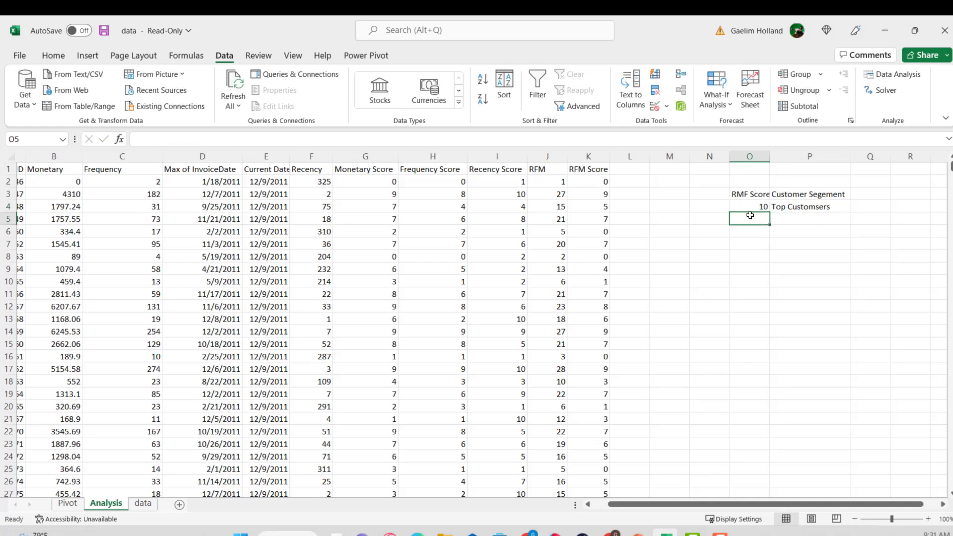
pyautogui.write('9')
pyautogui.click(747, 233)
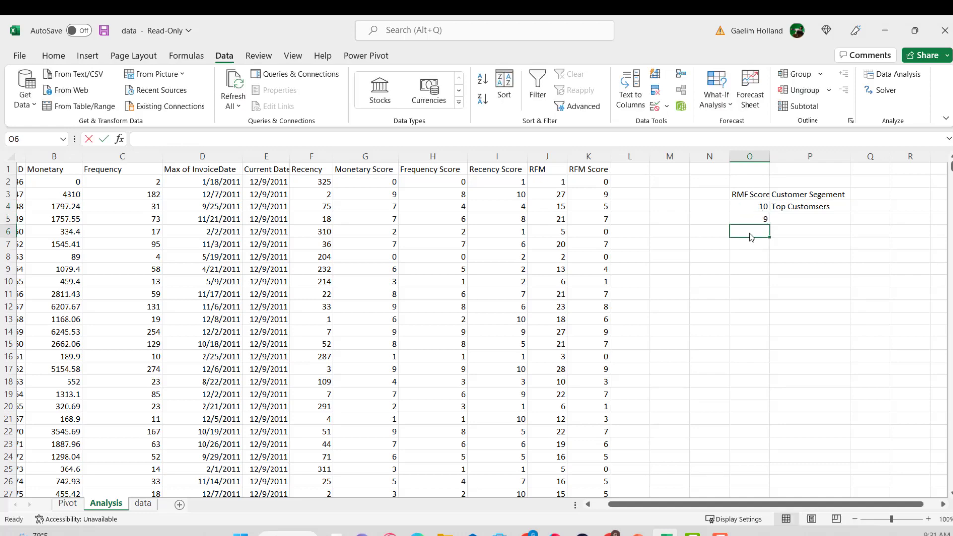
pyautogui.write('8')
# Auto-fit the width of column O and copy the "Top Customsers" label from P4 down to P6.
pyautogui.click(809, 244)
pyautogui.doubleClick(770, 156)
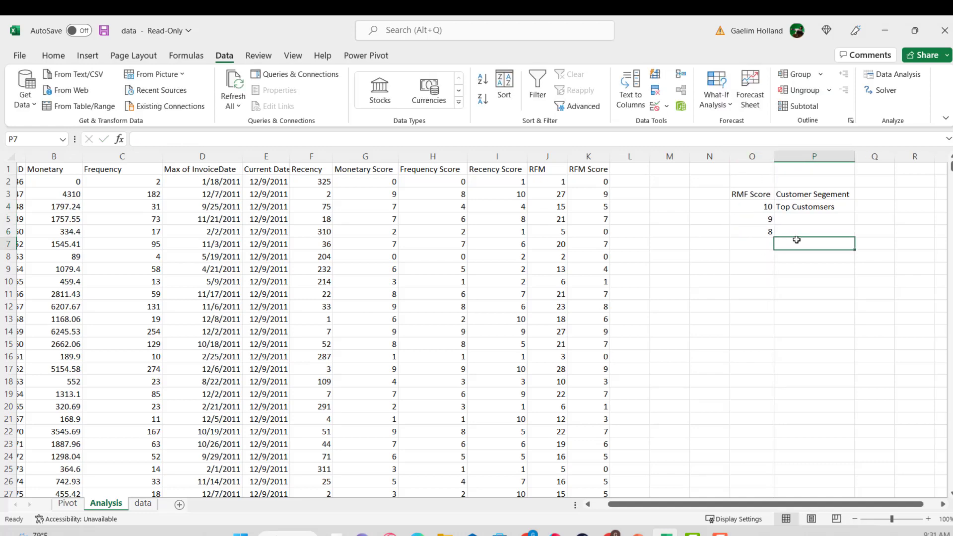
pyautogui.click(806, 207)
pyautogui.moveTo(855, 210); pyautogui.dragTo(853, 236)
# Enter the score 7 in O7 and fill it down through O9.
pyautogui.click(767, 242)
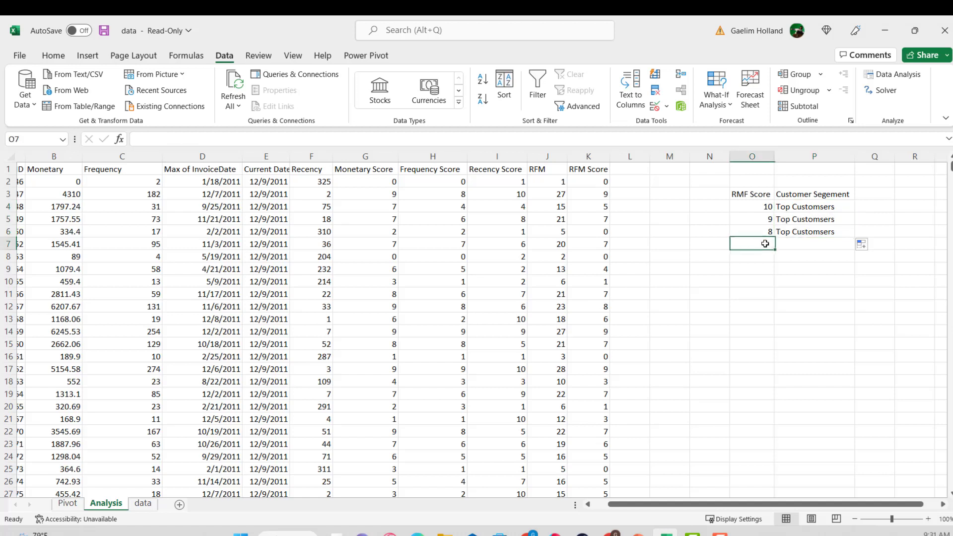
pyautogui.write('7')
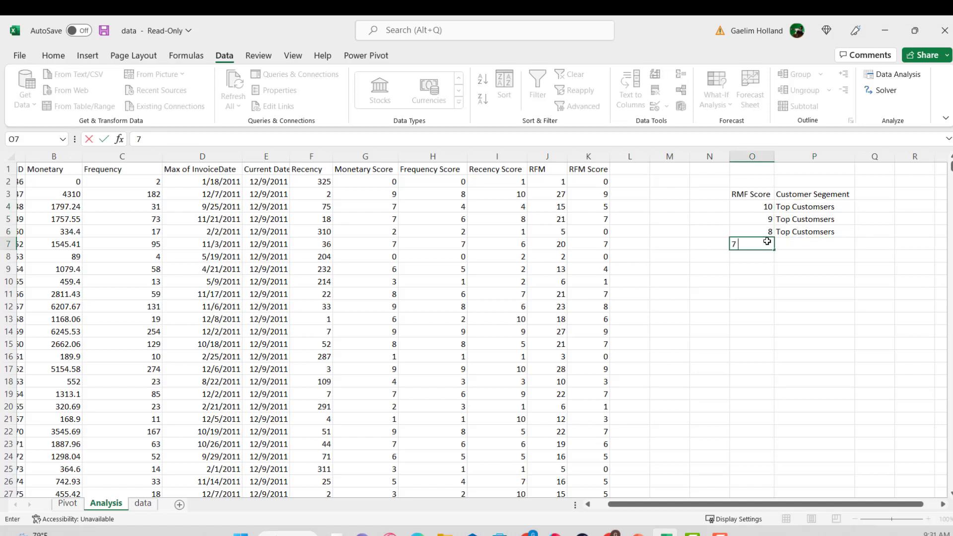
pyautogui.press('Return')
pyautogui.click(757, 242)
pyautogui.click(759, 265)
pyautogui.click(760, 244)
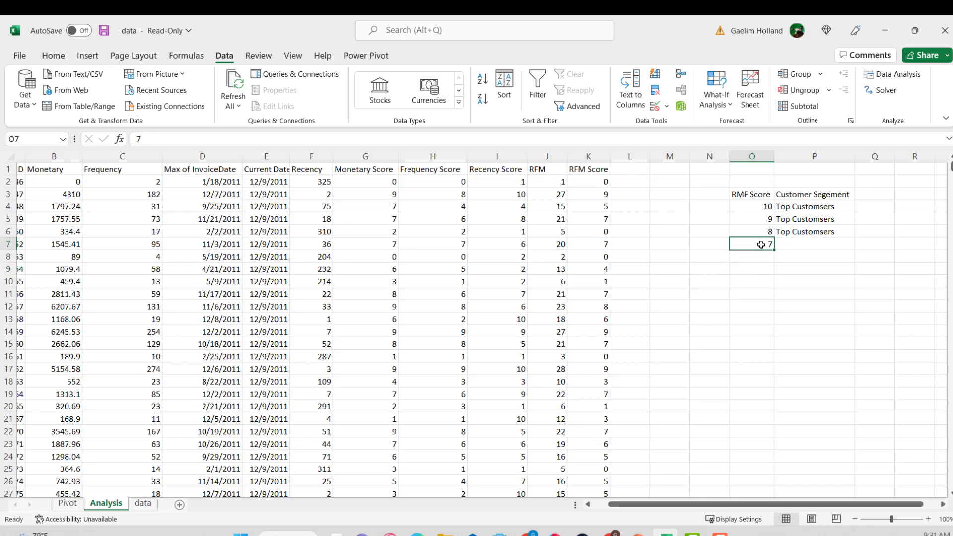
pyautogui.moveTo(776, 251); pyautogui.dragTo(775, 275)
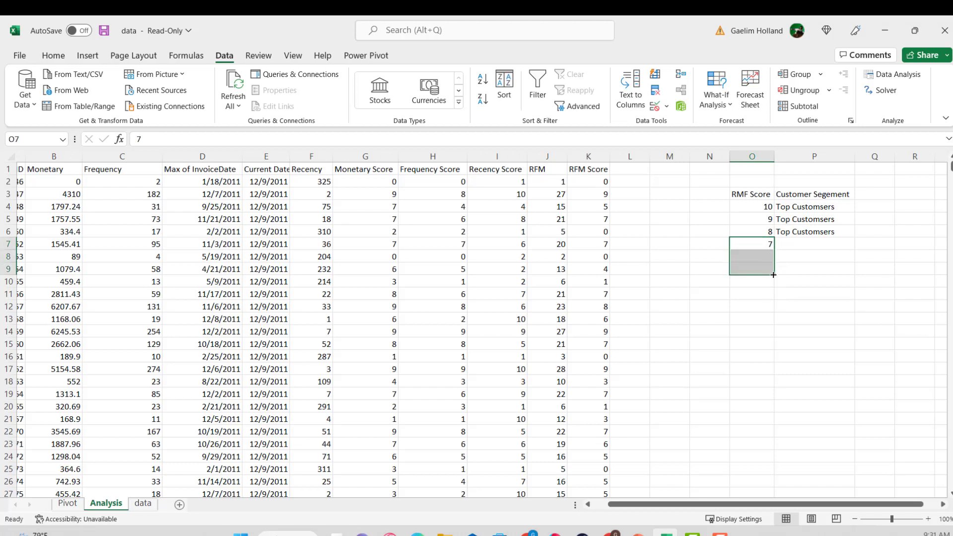
pyautogui.click(765, 241)
pyautogui.click(761, 256)
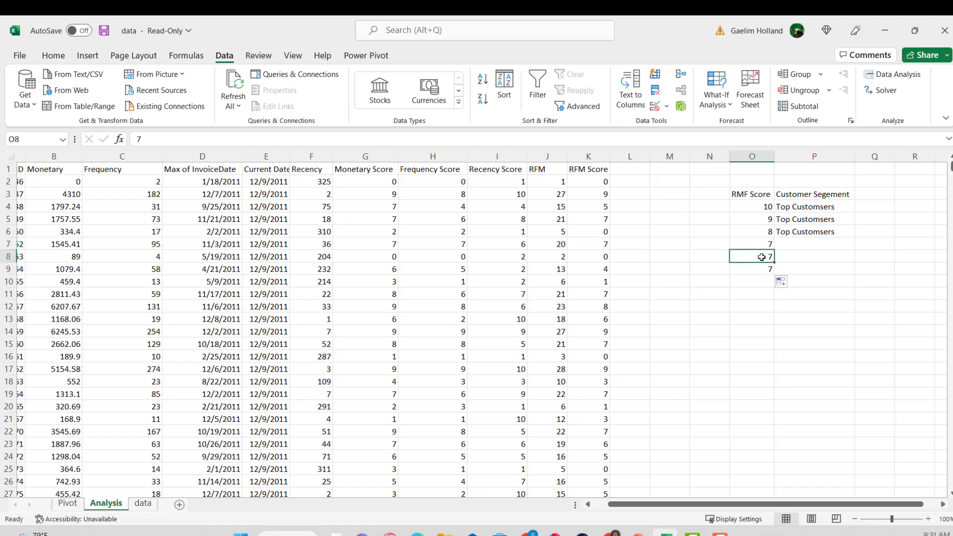
# Enter the scores 6 in O8 and 5 in O9 of the lookup table.
pyautogui.write('6')
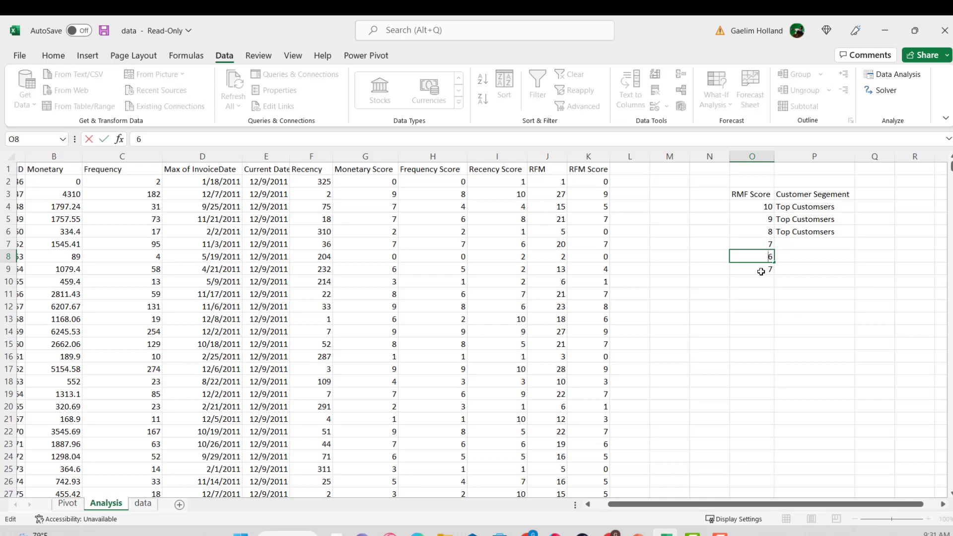
pyautogui.click(761, 271)
pyautogui.write('5')
# Enter the segment "Loyal Customers" in P7 and fill it down through P9.
pyautogui.click(804, 244)
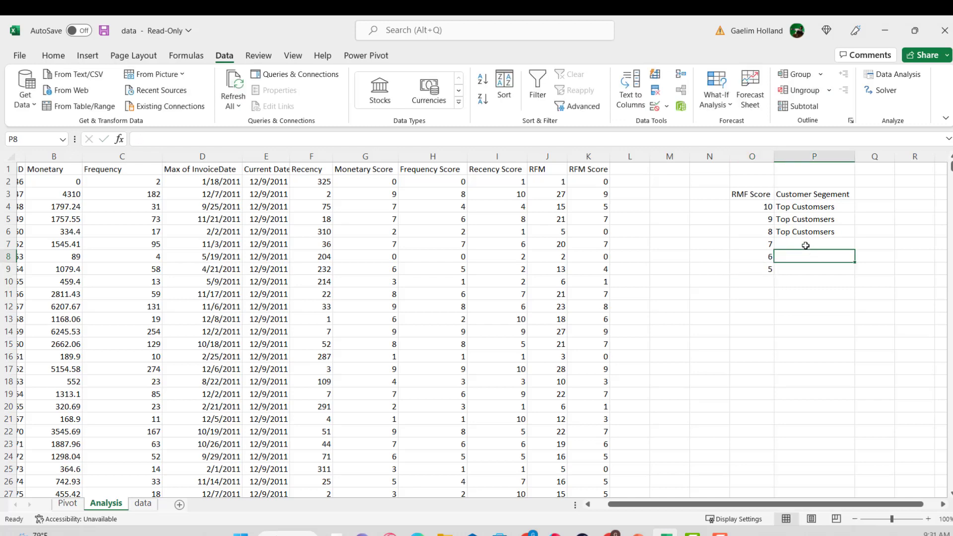
pyautogui.write('Loyal Customers')
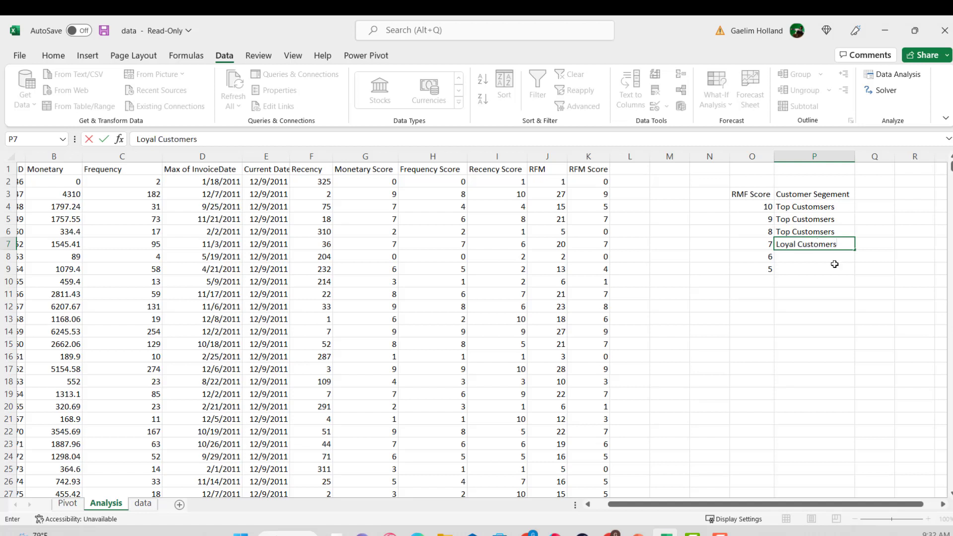
pyautogui.click(819, 264)
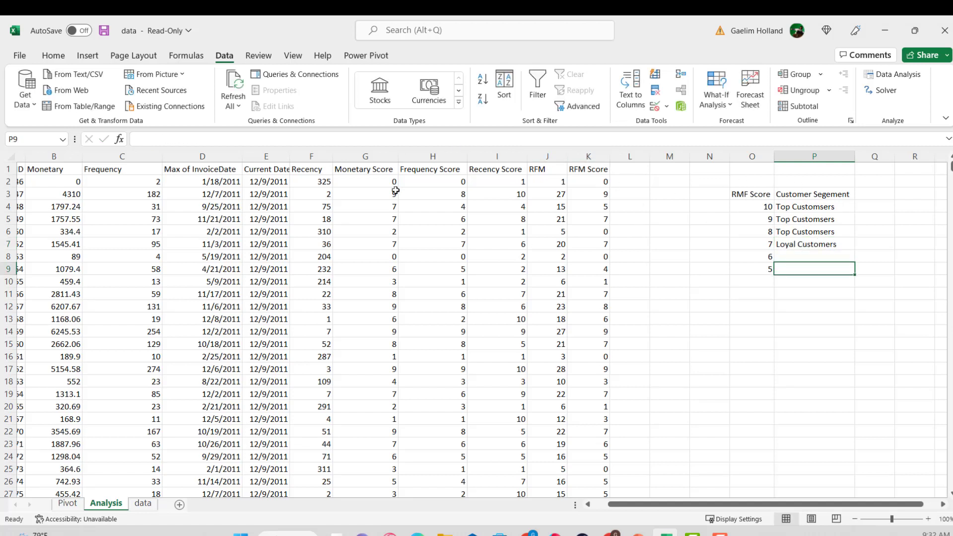
pyautogui.click(790, 247)
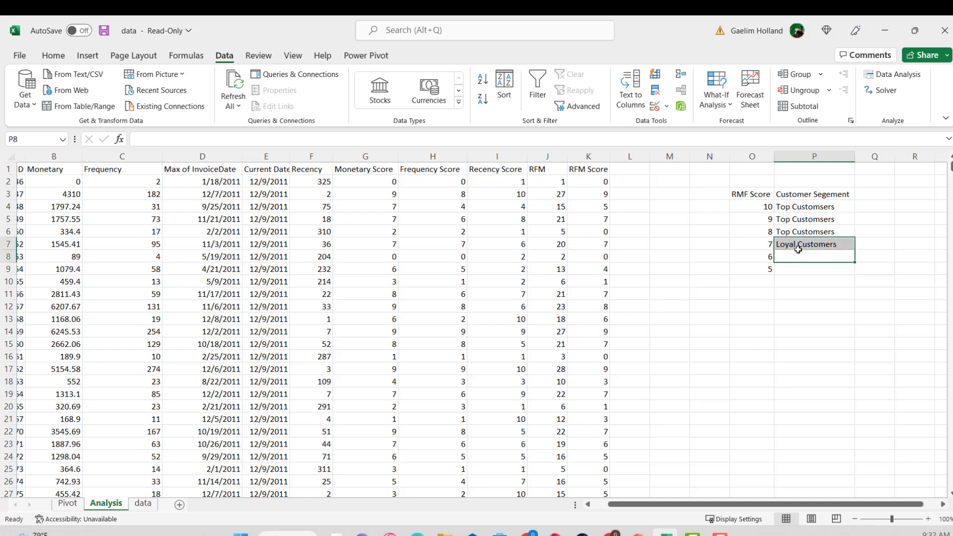
pyautogui.moveTo(854, 249); pyautogui.dragTo(854, 276)
# Enter the scores 4, 3 and 2 in O10 through O12 of the lookup table.
pyautogui.click(753, 279)
pyautogui.write('4')
pyautogui.press('Return')
pyautogui.write('3')
pyautogui.press('Return')
pyautogui.write('2')
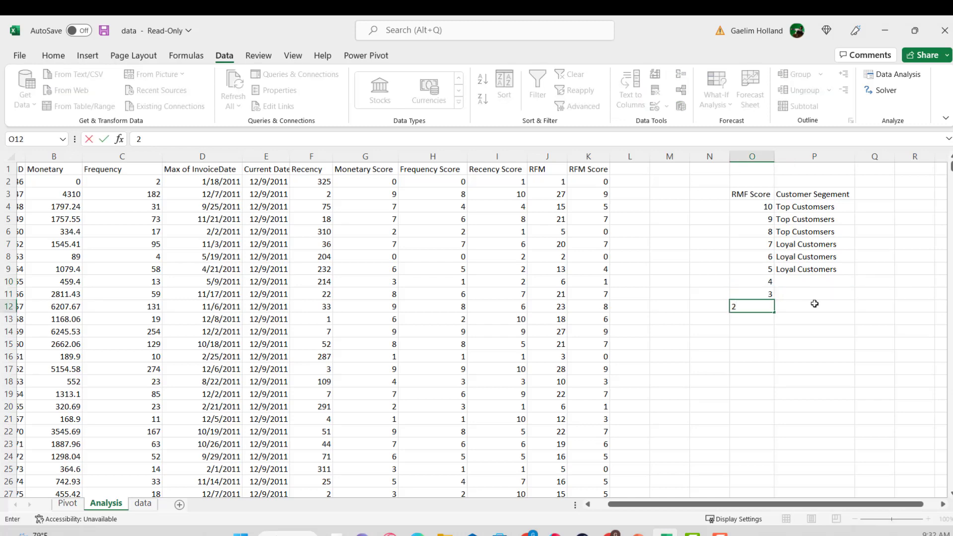
pyautogui.click(814, 303)
# Enter the segment "At Risk/ Need Attention" in P10 and fill it down through P12.
pyautogui.click(803, 284)
pyautogui.write('At Risk >')
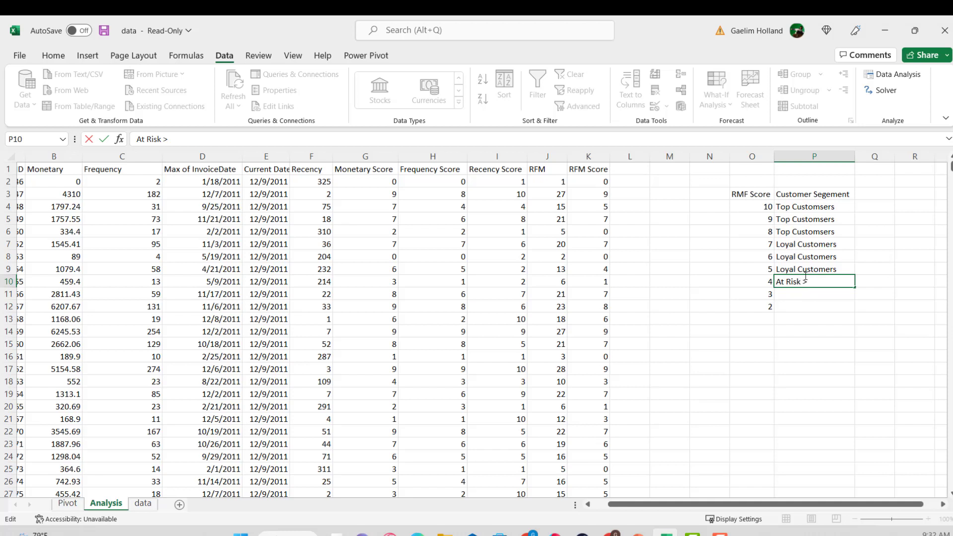
pyautogui.press('BackSpace')
pyautogui.press('BackSpace')
pyautogui.press('BackSpace')
pyautogui.write('M')
pyautogui.write('ed')
pyautogui.write('ed')
pyautogui.write(' Attention')
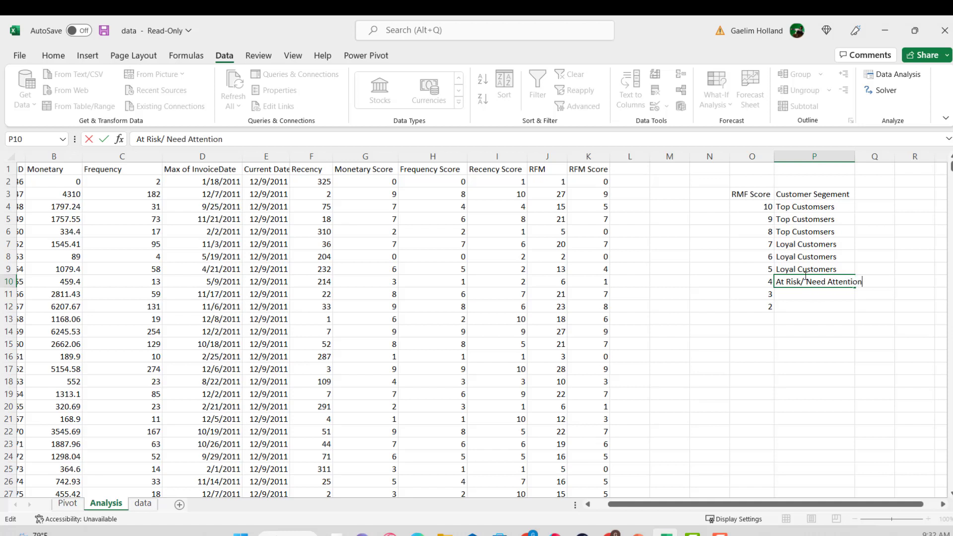
pyautogui.press('Return')
pyautogui.click(847, 281)
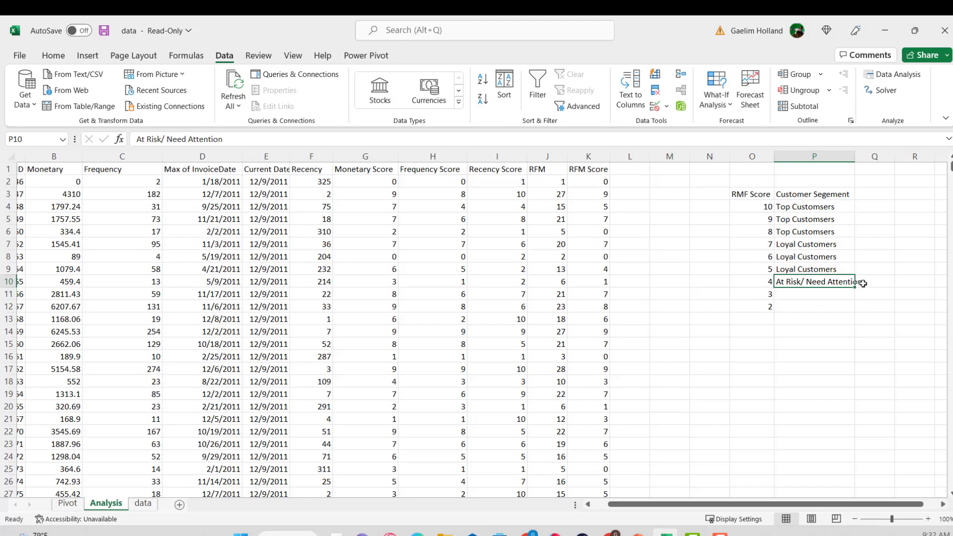
pyautogui.doubleClick(854, 288)
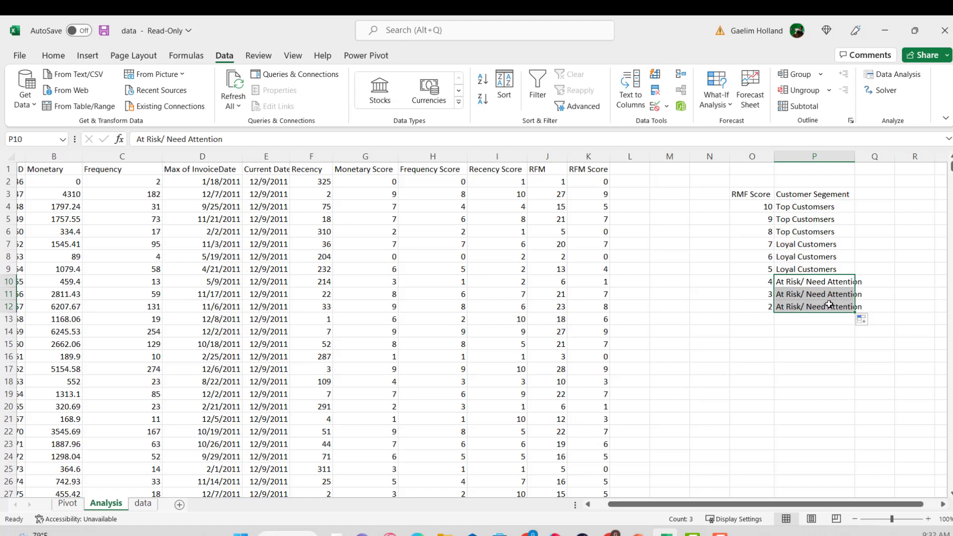
# Enter the scores 1 in O13 and 0 in O14 of the lookup table.
pyautogui.click(764, 320)
pyautogui.write('1')
pyautogui.press('Return')
pyautogui.write('0')
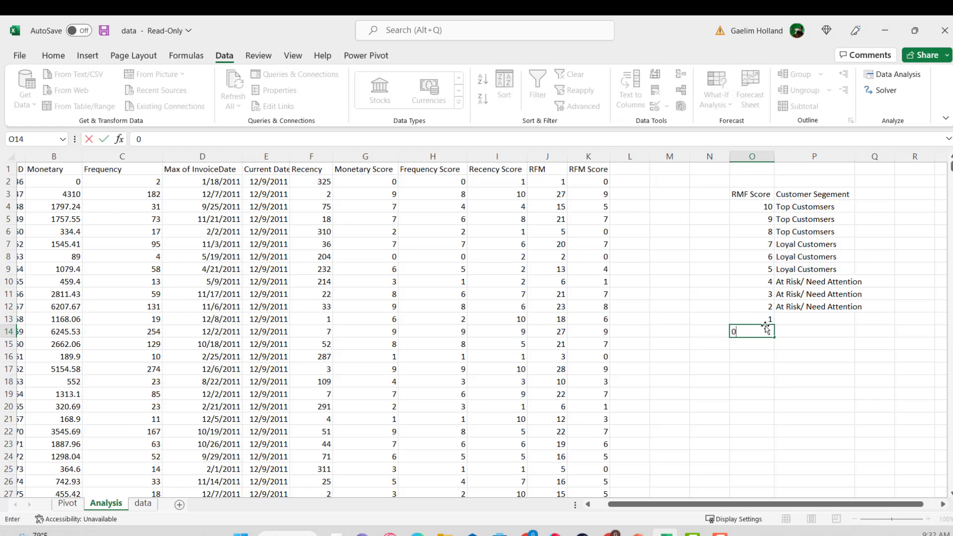
# Enter the segment "Immediate Attention" in both P13 and P14.
pyautogui.click(797, 317)
pyautogui.write('Imm')
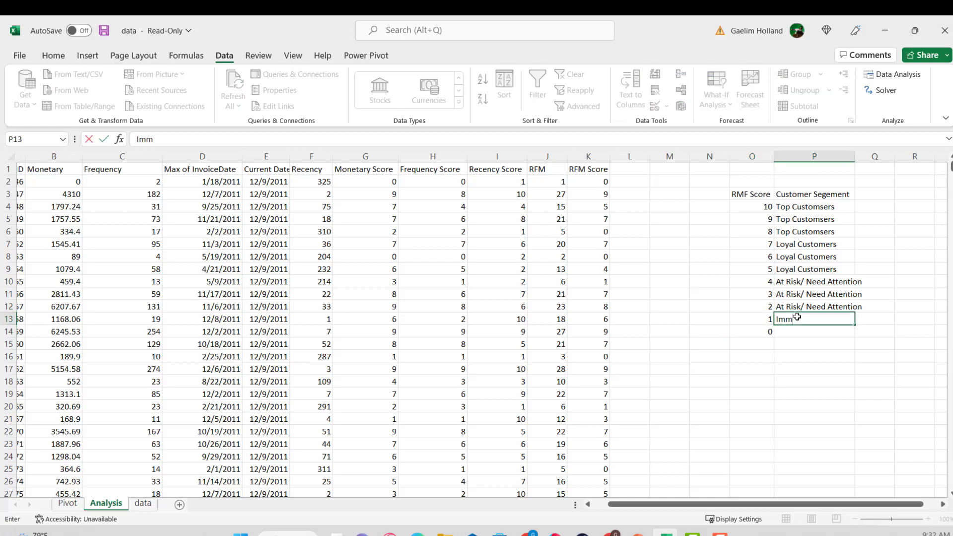
pyautogui.write('ediate Attention')
pyautogui.click(799, 336)
pyautogui.write('Imme')
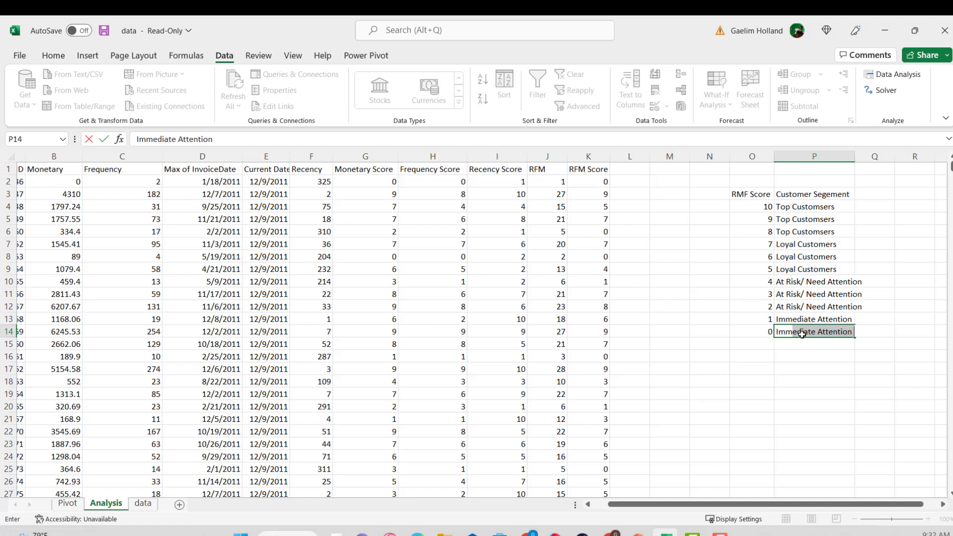
pyautogui.click(812, 359)
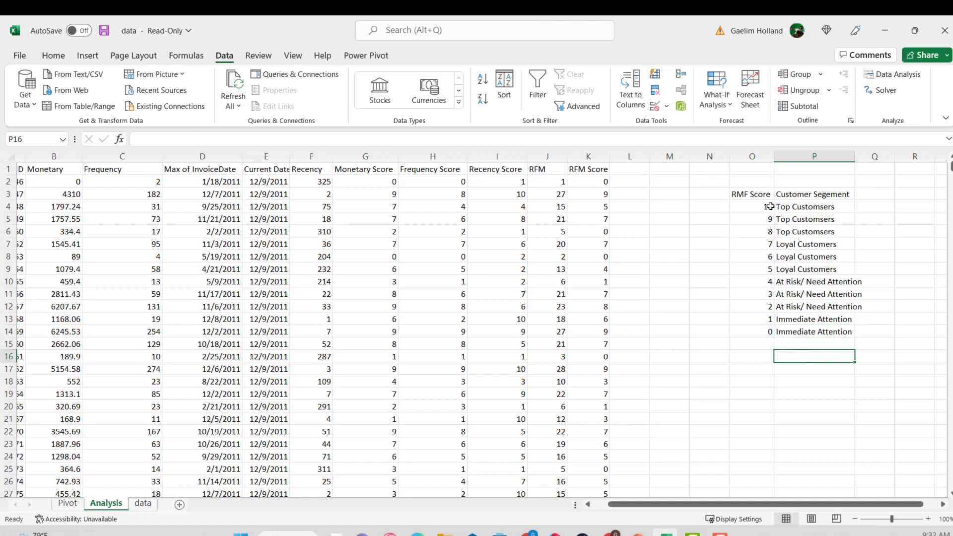
pyautogui.moveTo(759, 207); pyautogui.dragTo(843, 283)
pyautogui.click(749, 294)
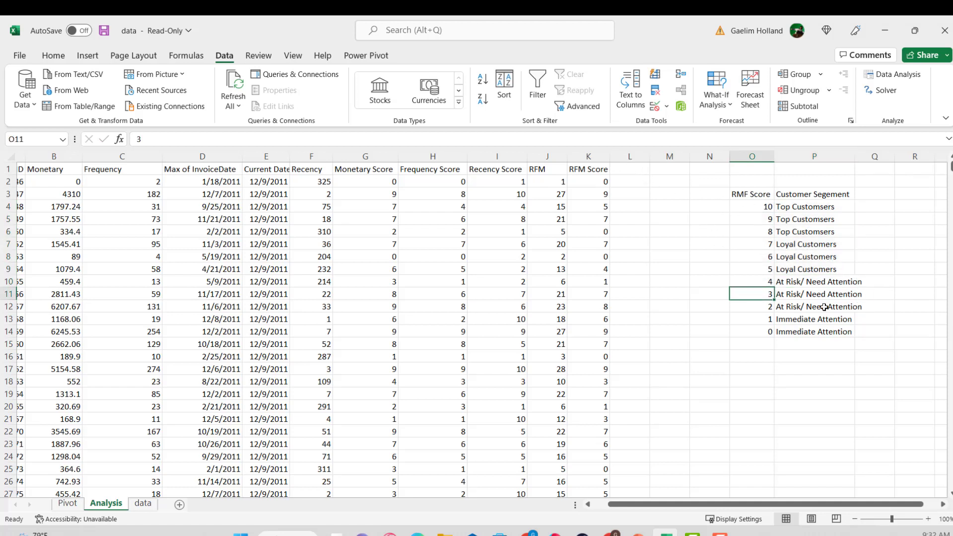
pyautogui.click(749, 285)
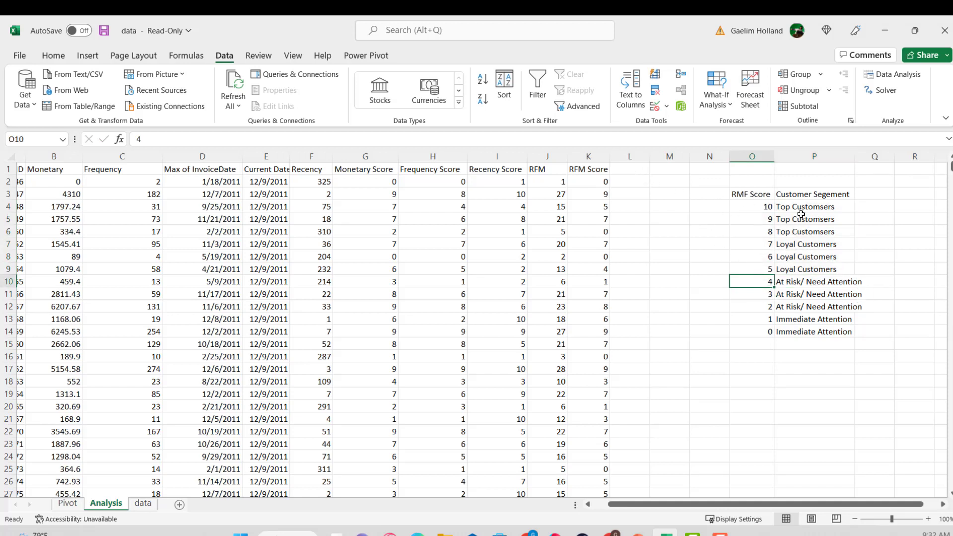
# Add the column header "Segment Name" in L1, next to RFM Score.
pyautogui.click(632, 170)
pyautogui.write('Segme')
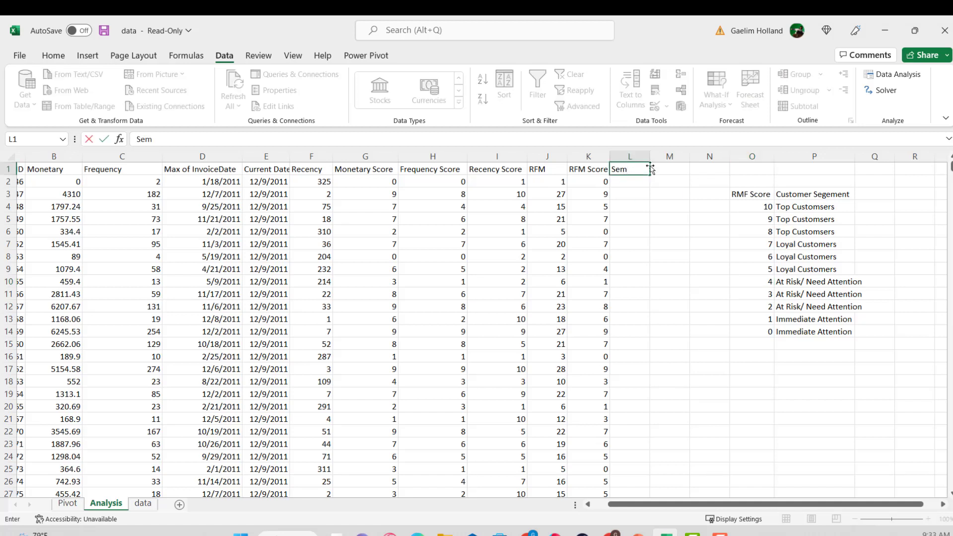
pyautogui.write('nts')
pyautogui.write('Name')
pyautogui.click(917, 243)
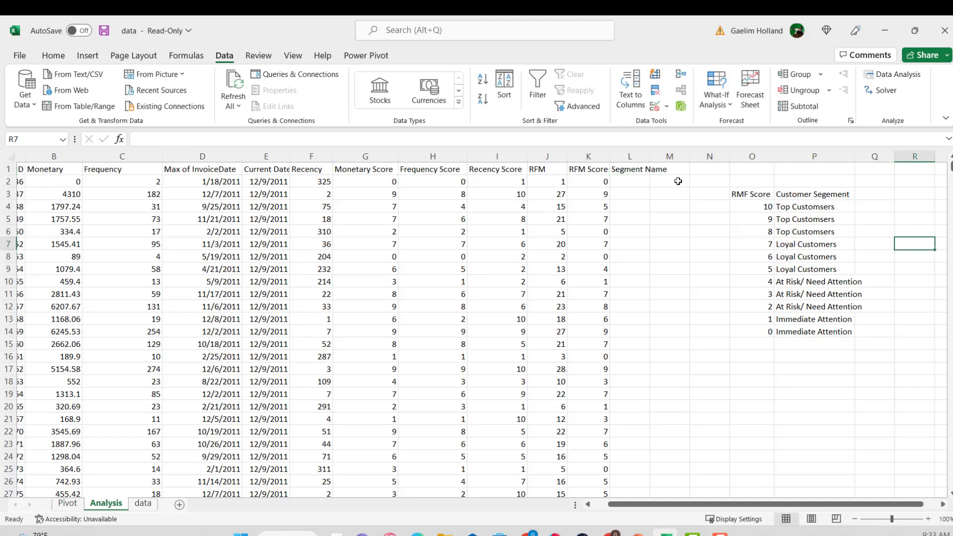
# Start a VLOOKUP formula in L2 with the RFM score in K2 as the lookup value.
pyautogui.click(618, 181)
pyautogui.write('=')
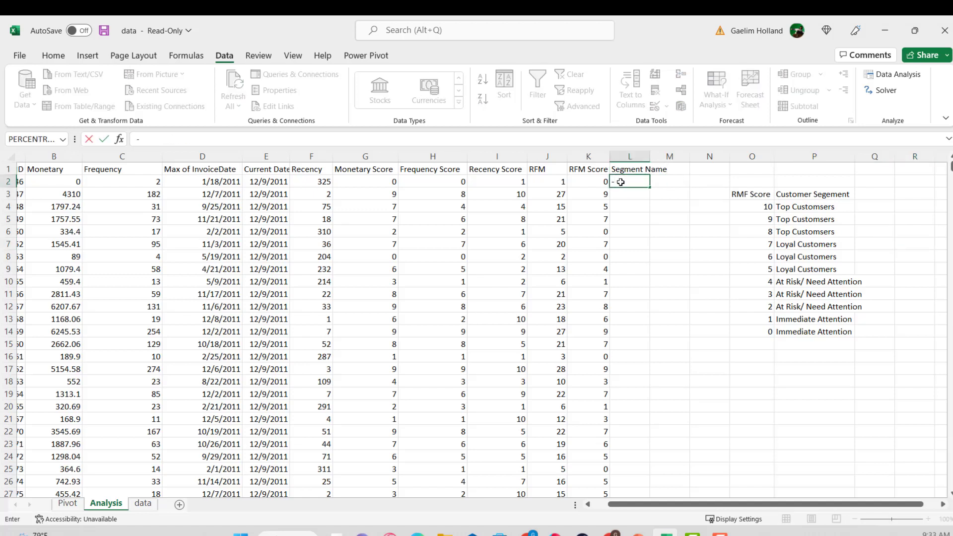
pyautogui.write('v;p')
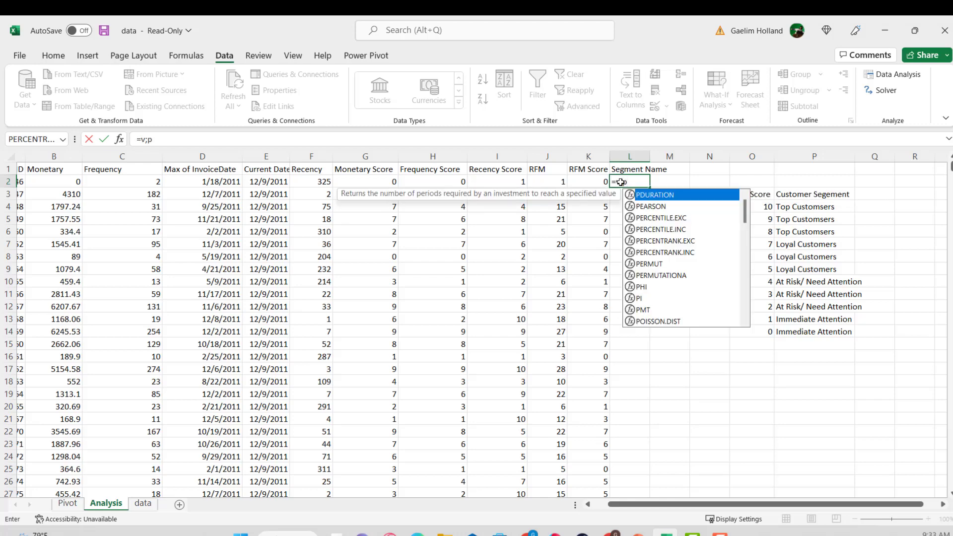
pyautogui.press('BackSpace')
pyautogui.write('loo')
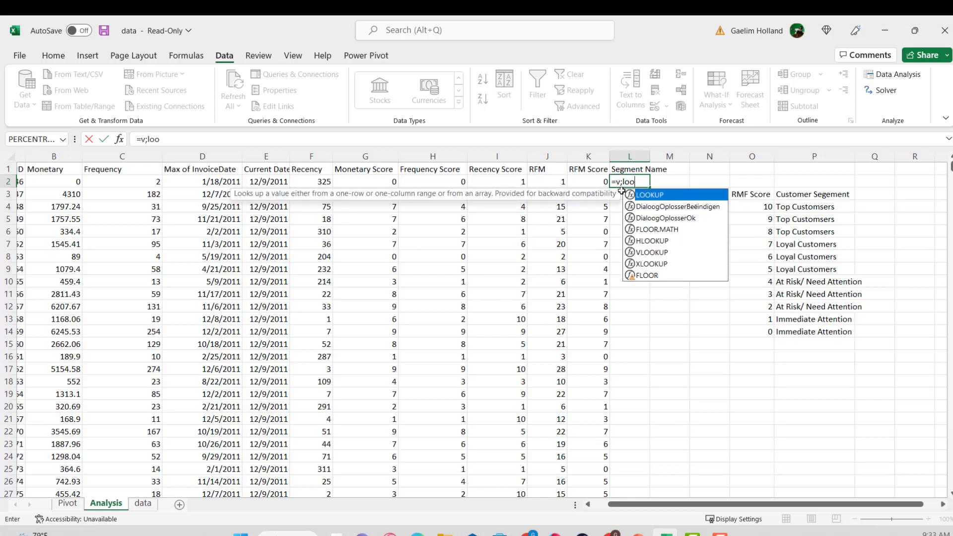
pyautogui.press('BackSpace')
pyautogui.press('BackSpace')
pyautogui.press('BackSpace')
pyautogui.press('BackSpace')
pyautogui.write('look')
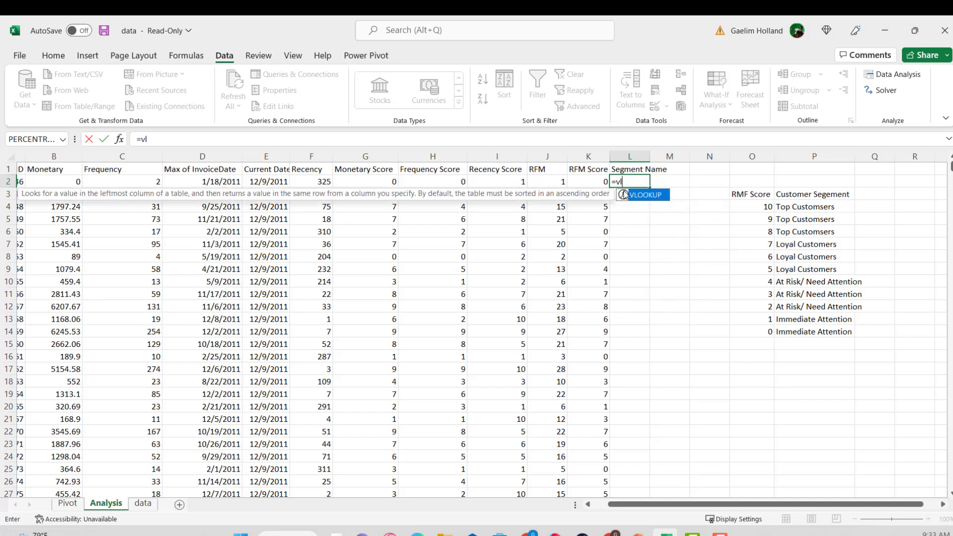
pyautogui.doubleClick(634, 195)
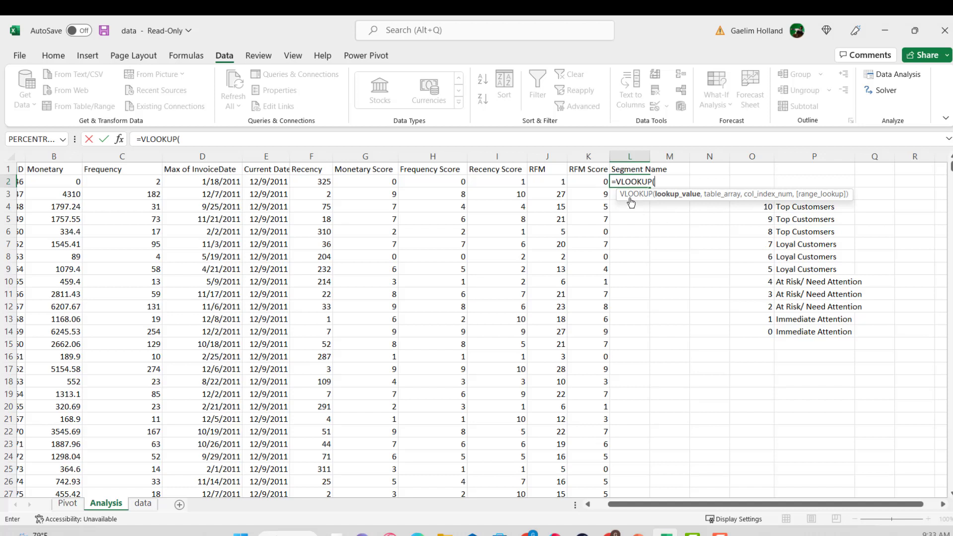
pyautogui.click(606, 181)
pyautogui.write(',')
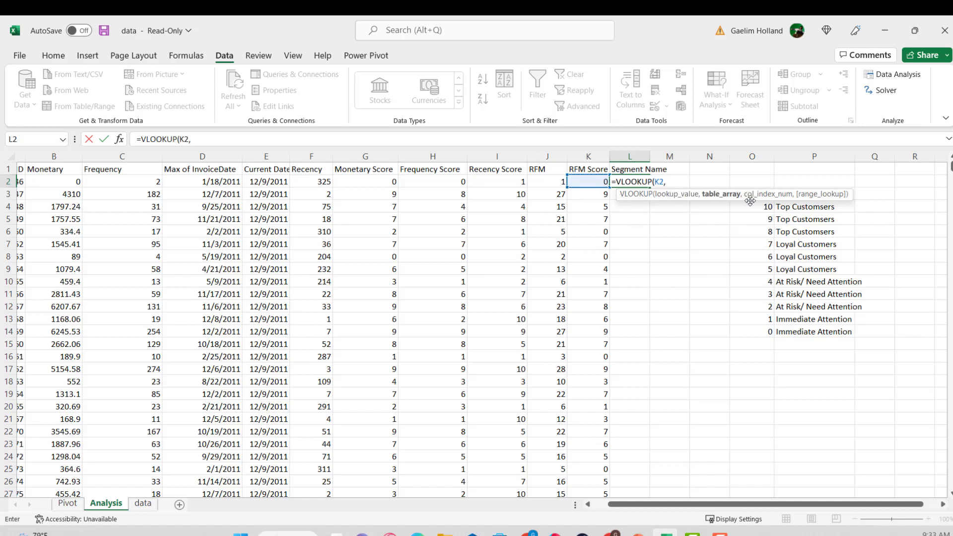
# Complete the VLOOKUP arguments with the table range O3:P14, column index 2 and FALSE for an exact match.
pyautogui.moveTo(750, 200); pyautogui.dragTo(805, 332)
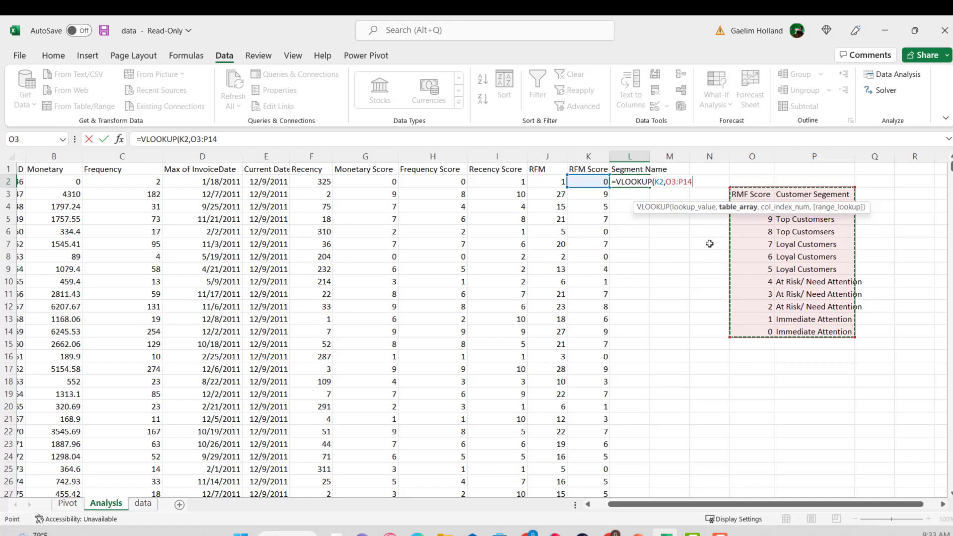
pyautogui.write(',')
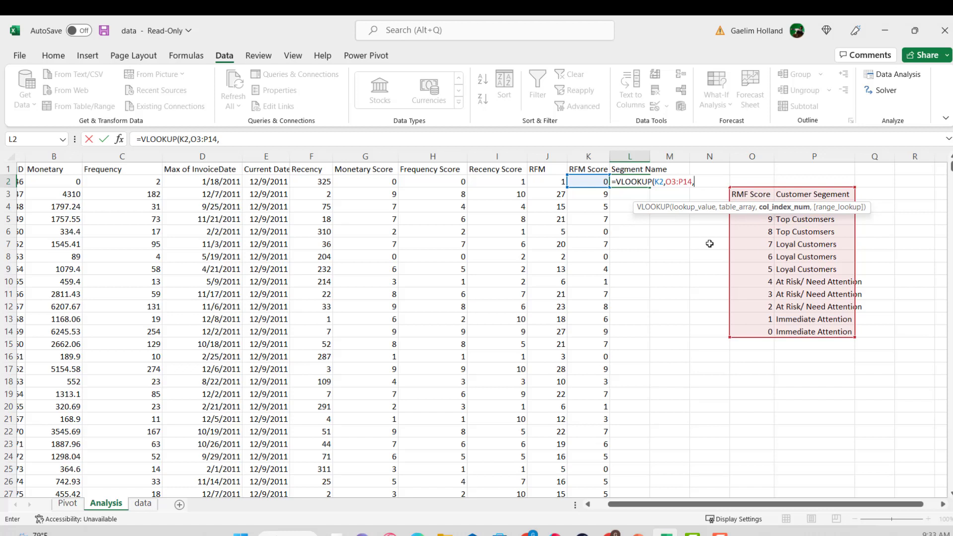
pyautogui.write('2,')
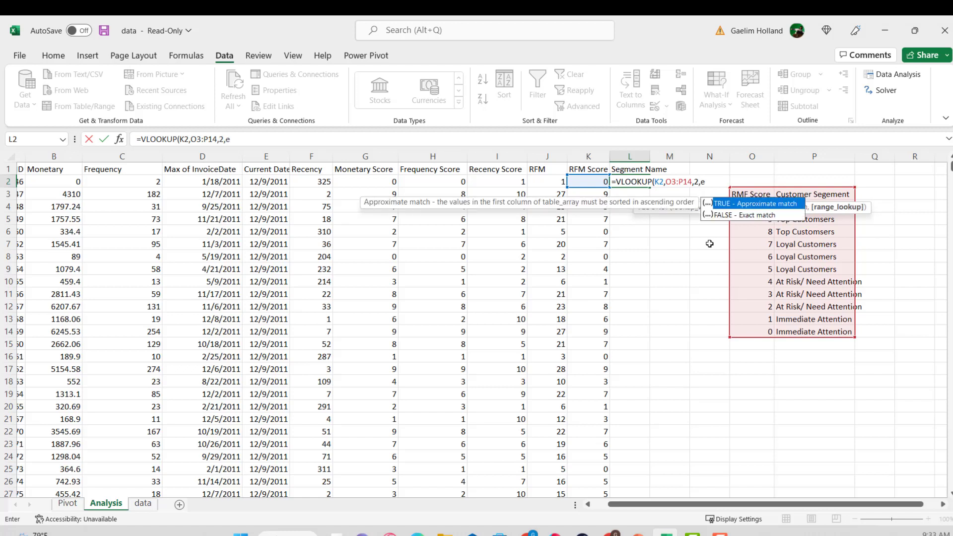
pyautogui.write('e')
pyautogui.doubleClick(747, 217)
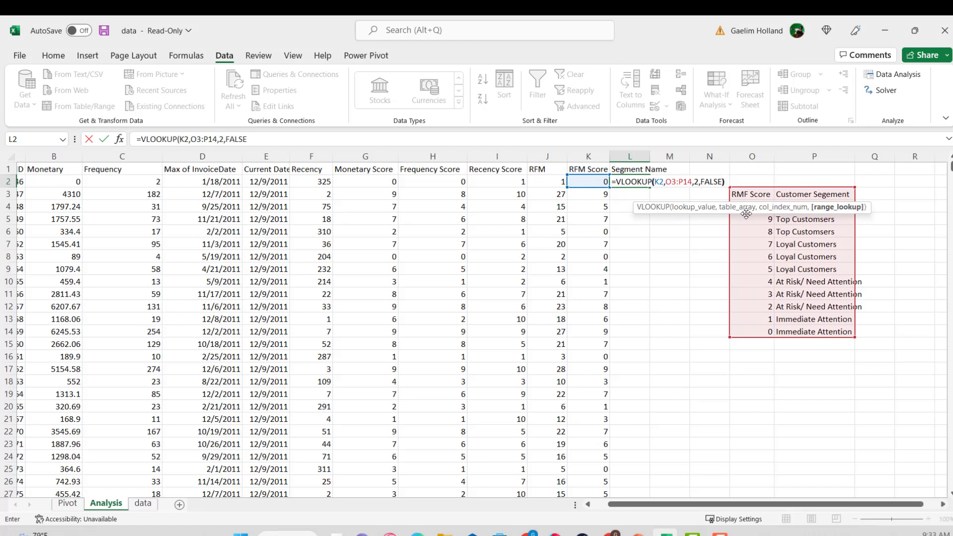
pyautogui.write(')')
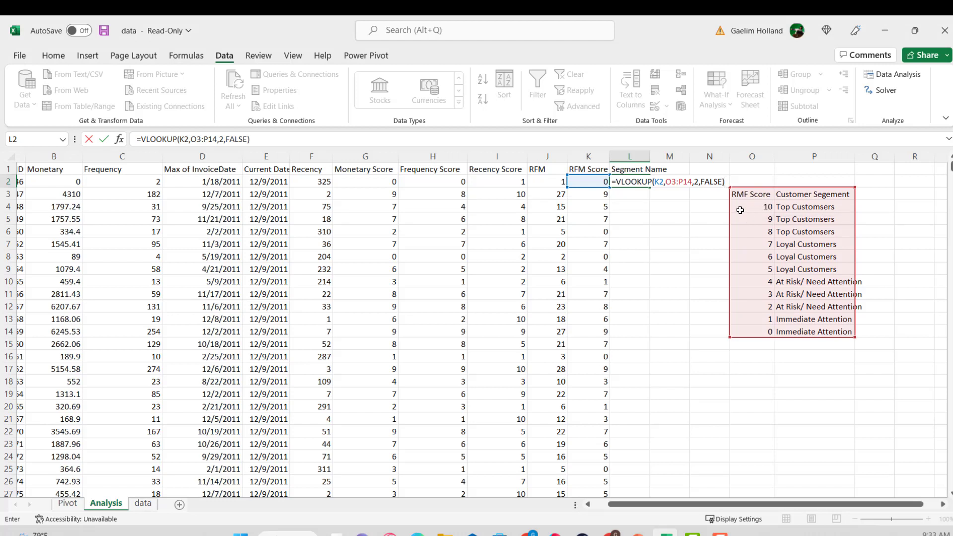
# Make the table range absolute as $O$3:$P$14 while keeping K2 relative, and commit the VLOOKUP formula in L2.
pyautogui.moveTo(690, 183); pyautogui.dragTo(663, 183)
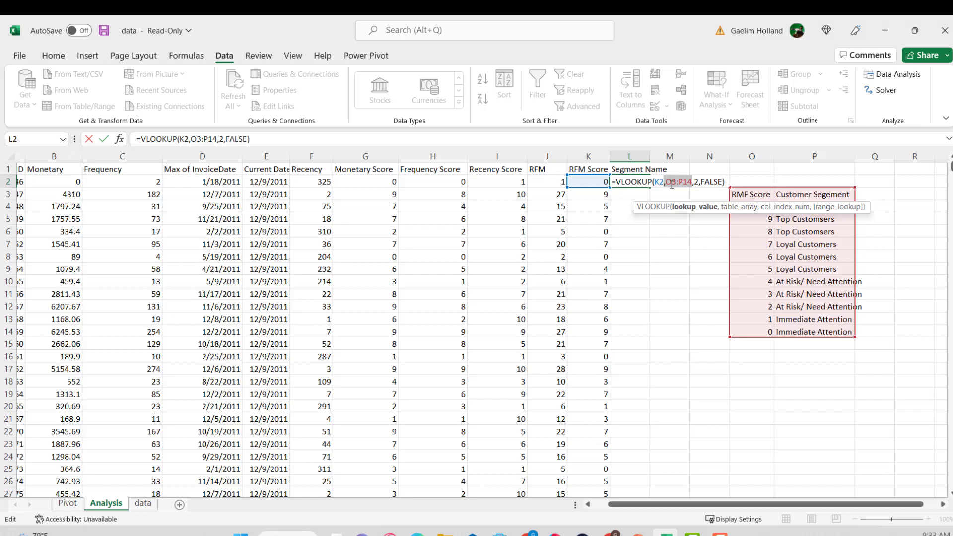
pyautogui.press('F4')
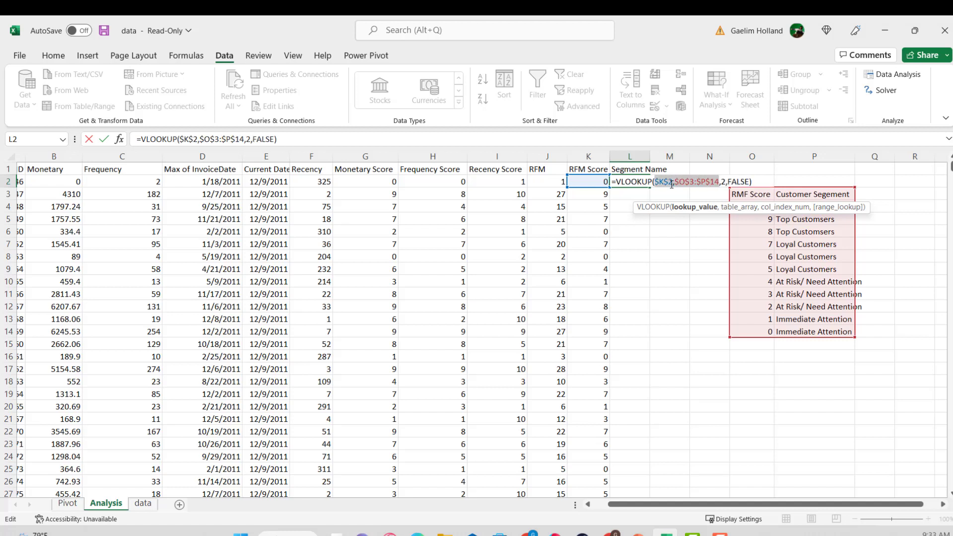
pyautogui.click(673, 184)
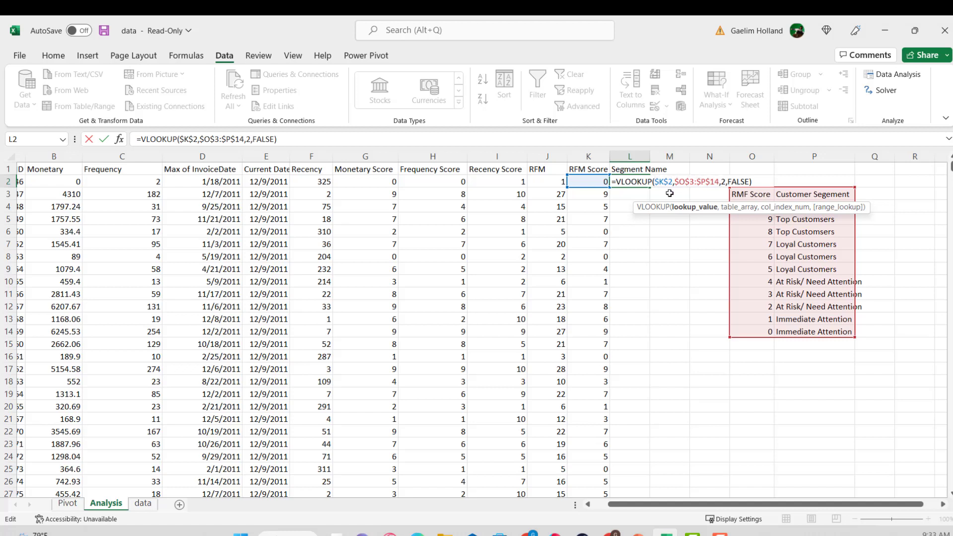
pyautogui.press('BackSpace')
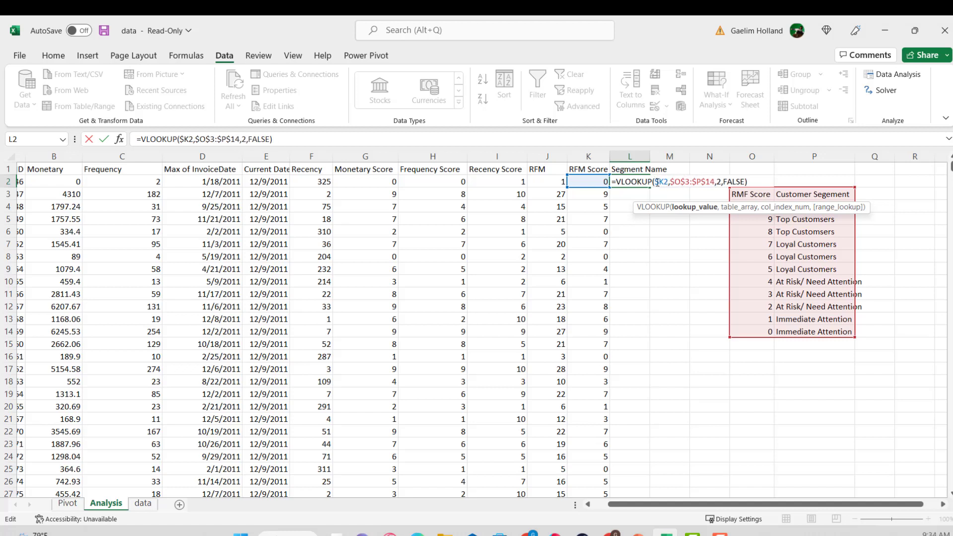
pyautogui.press('Delete')
pyautogui.press('Return')
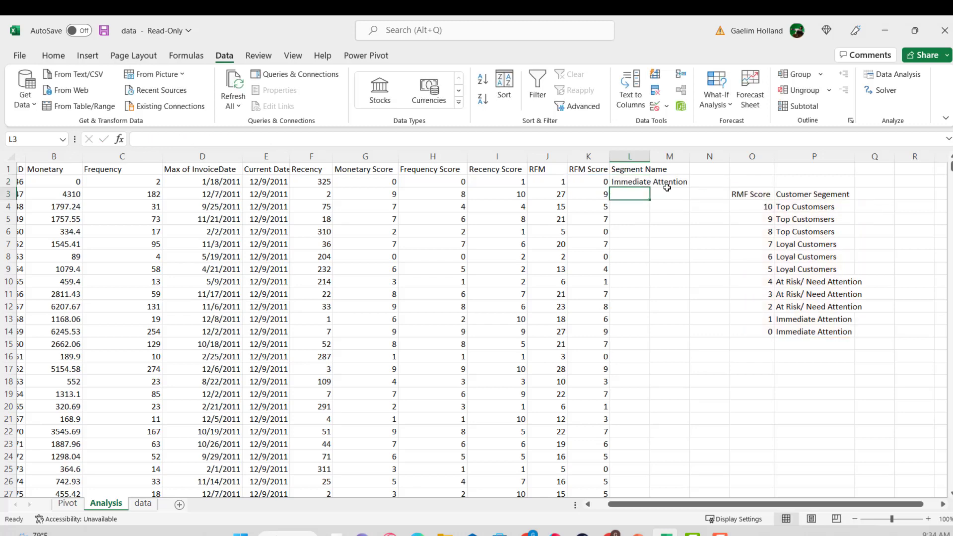
pyautogui.click(640, 183)
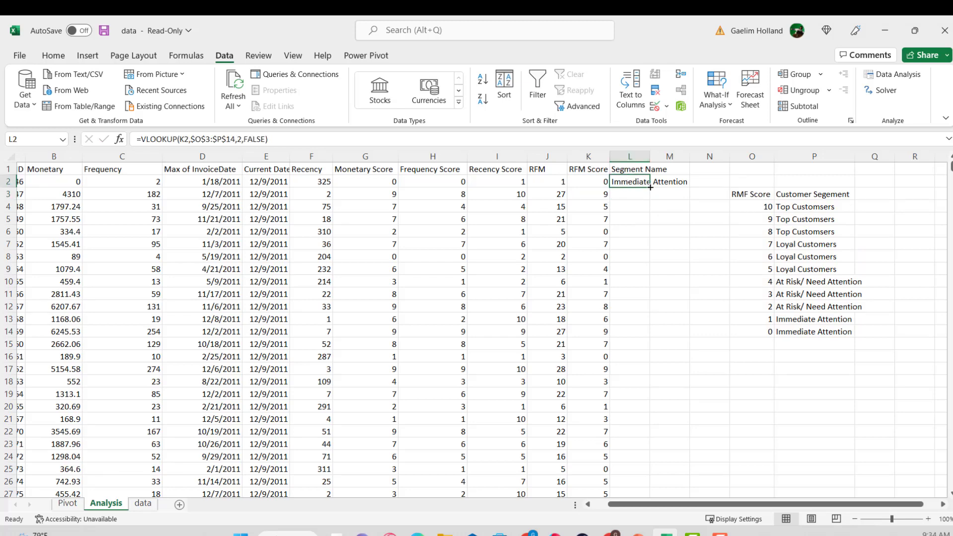
# Fill the segment VLOOKUP formula from L2 down through all customer rows of the Segment Name column.
pyautogui.doubleClick(650, 188)
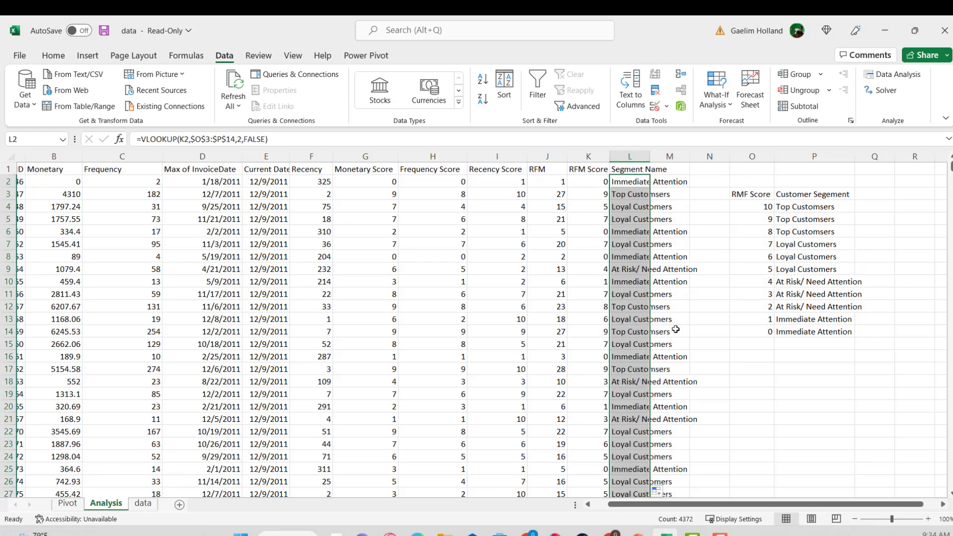
pyautogui.click(655, 331)
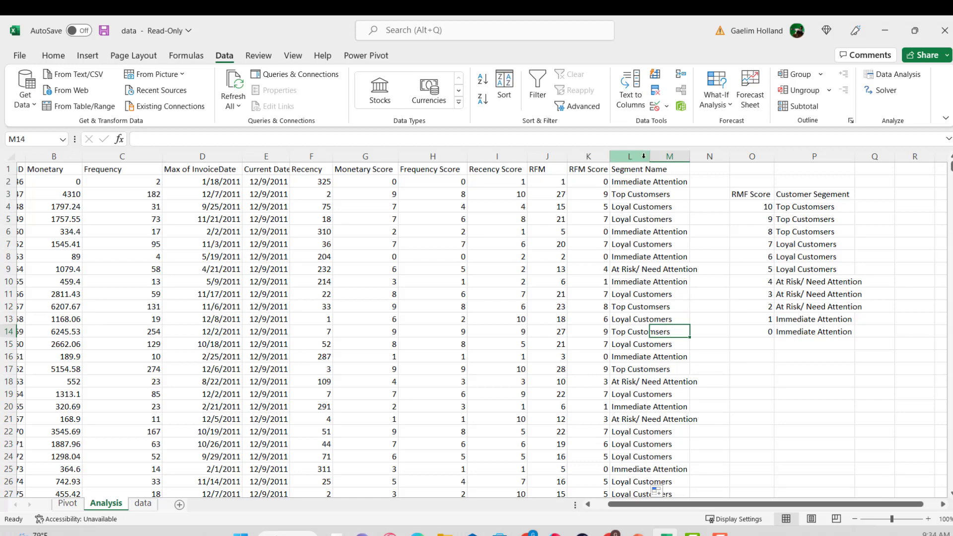
# Insert a PivotChart based on the whole Segment Name column L, placed on a new worksheet.
pyautogui.click(636, 154)
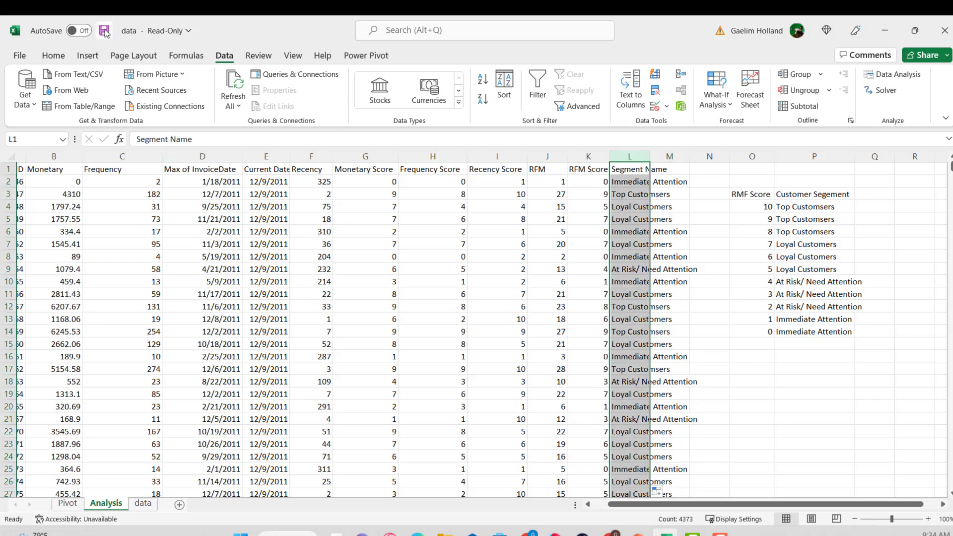
pyautogui.click(88, 55)
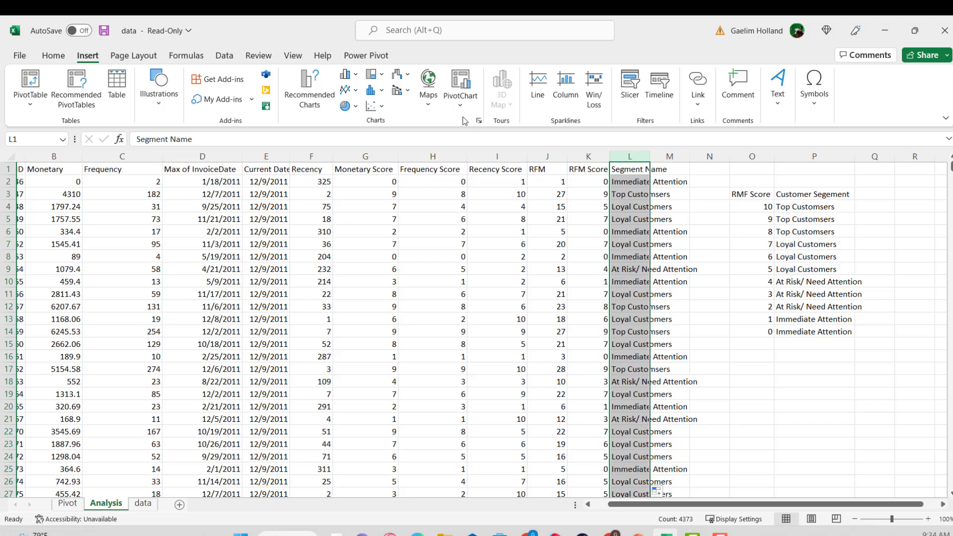
pyautogui.click(461, 82)
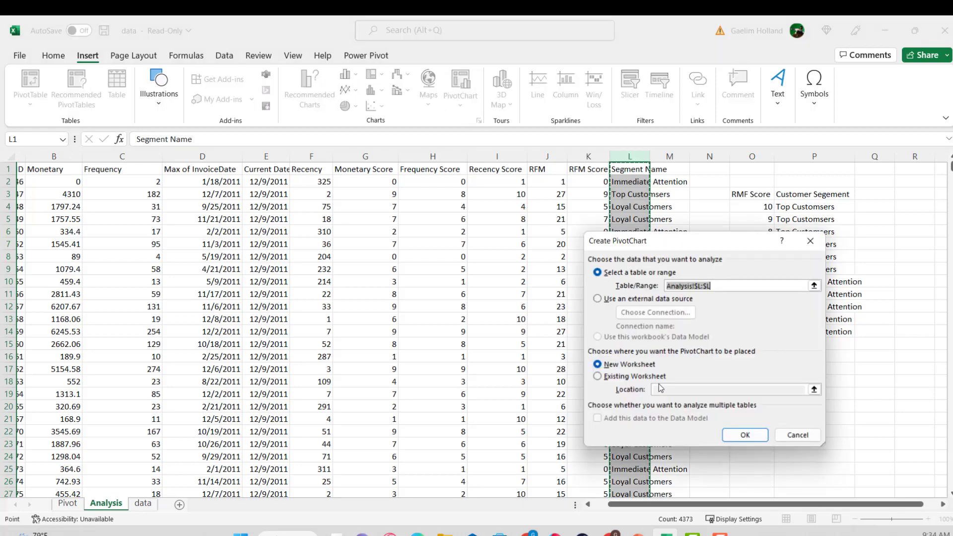
pyautogui.click(744, 434)
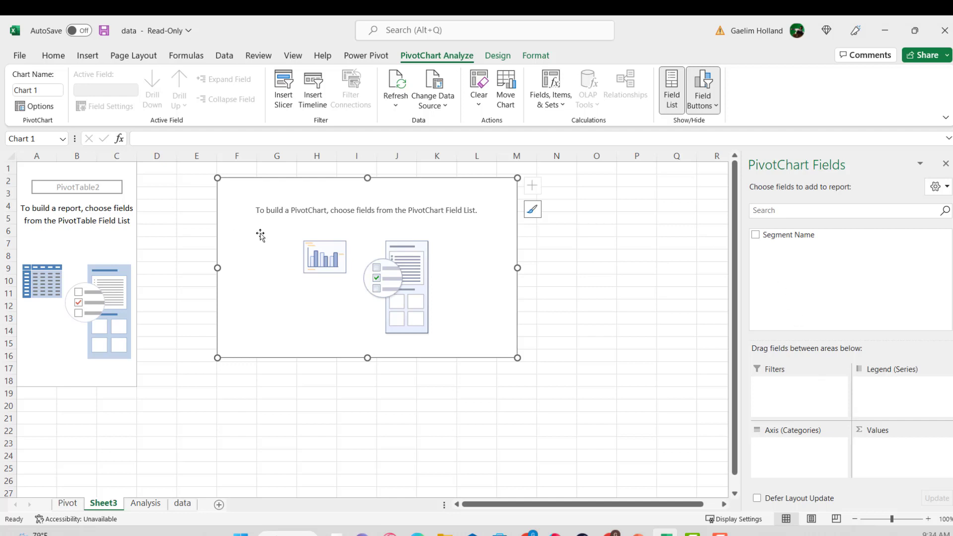
# Use Segment Name as the PivotChart's axis category and its count as the values, and move the chart closer to the pivot table.
pyautogui.moveTo(786, 235); pyautogui.dragTo(861, 383)
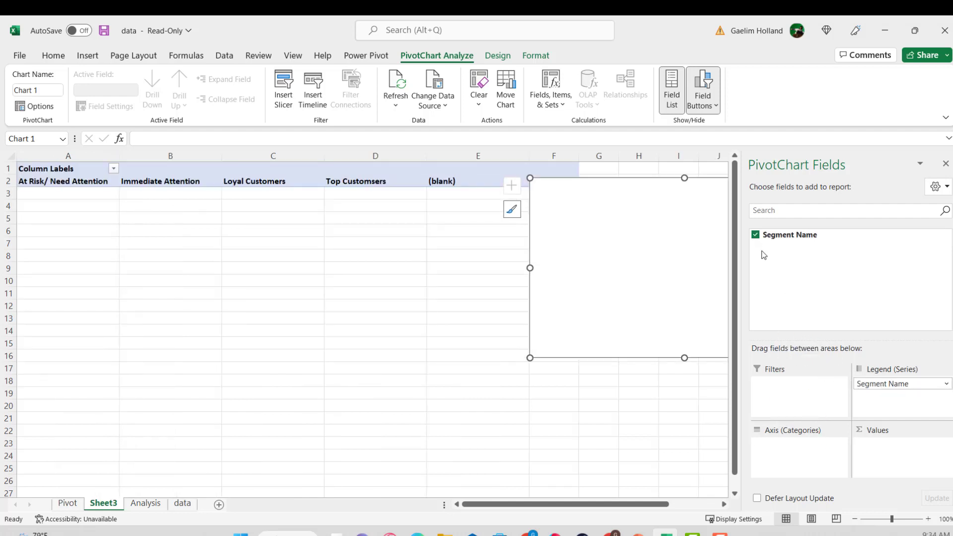
pyautogui.click(755, 234)
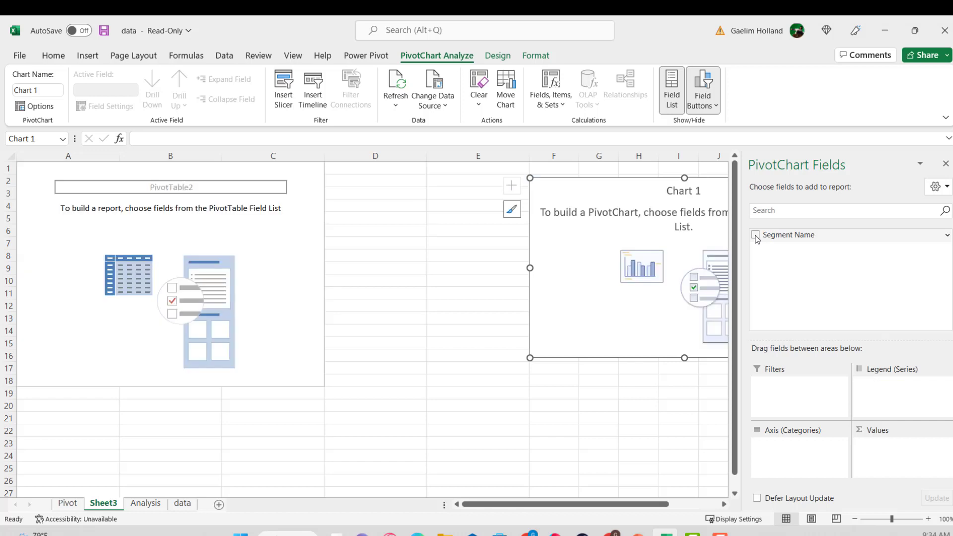
pyautogui.click(755, 234)
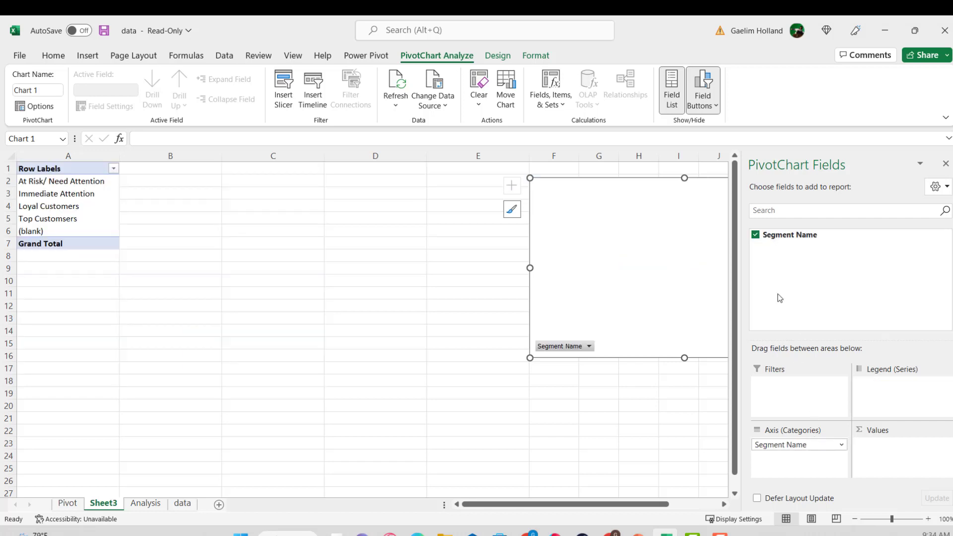
pyautogui.moveTo(778, 231); pyautogui.dragTo(875, 439)
pyautogui.moveTo(624, 183); pyautogui.dragTo(365, 204)
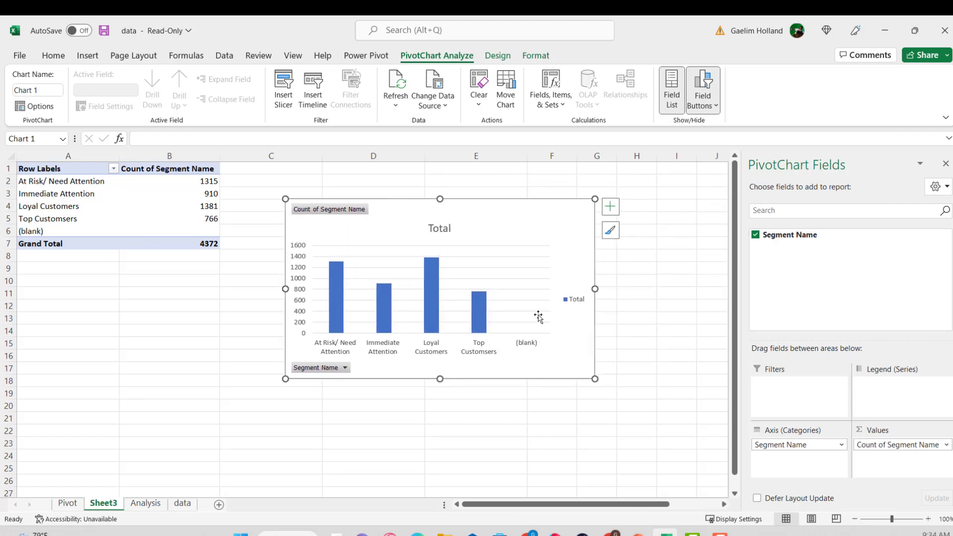
# Filter the (blank) item out of the pivot table's row labels.
pyautogui.click(113, 170)
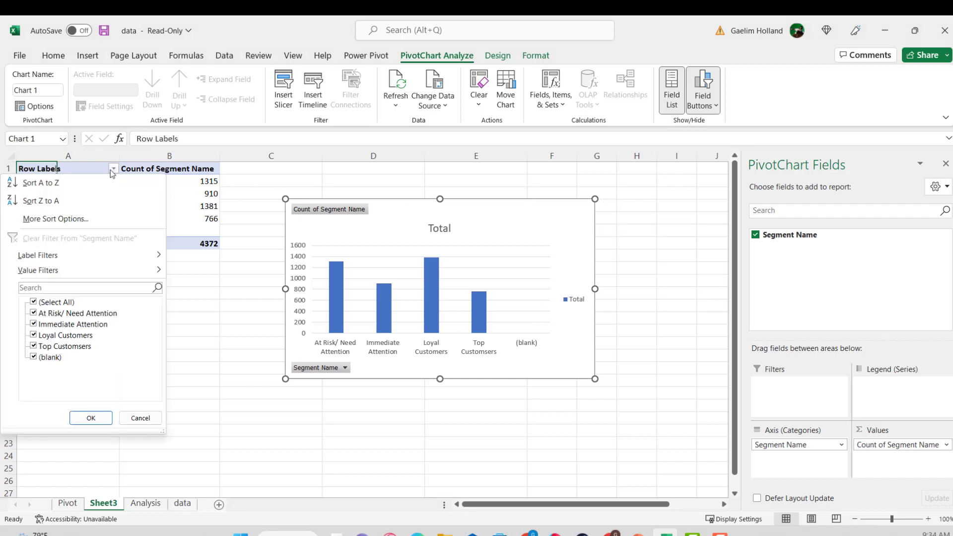
pyautogui.click(33, 357)
pyautogui.click(82, 418)
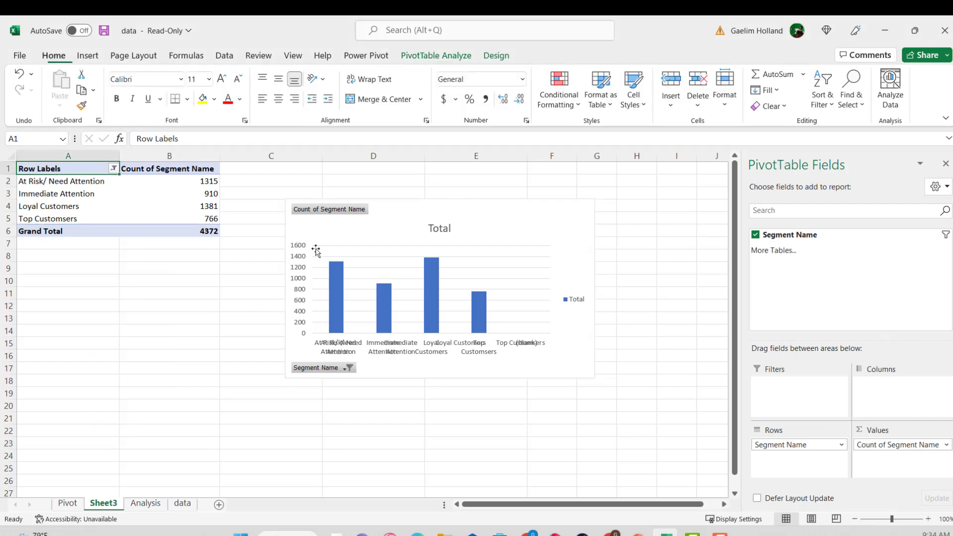
# Change the PivotChart to a standard pie chart and add data labels to its slices.
pyautogui.click(391, 211)
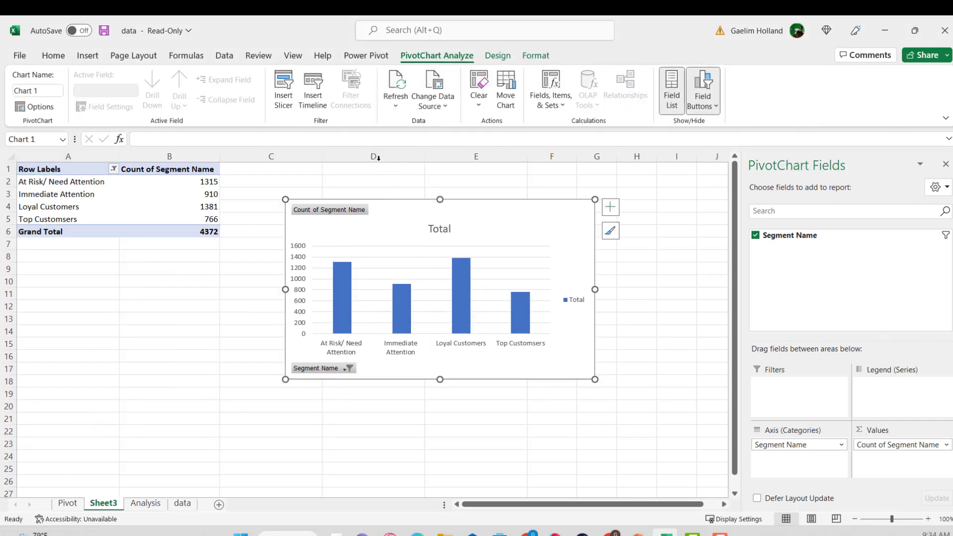
pyautogui.click(494, 56)
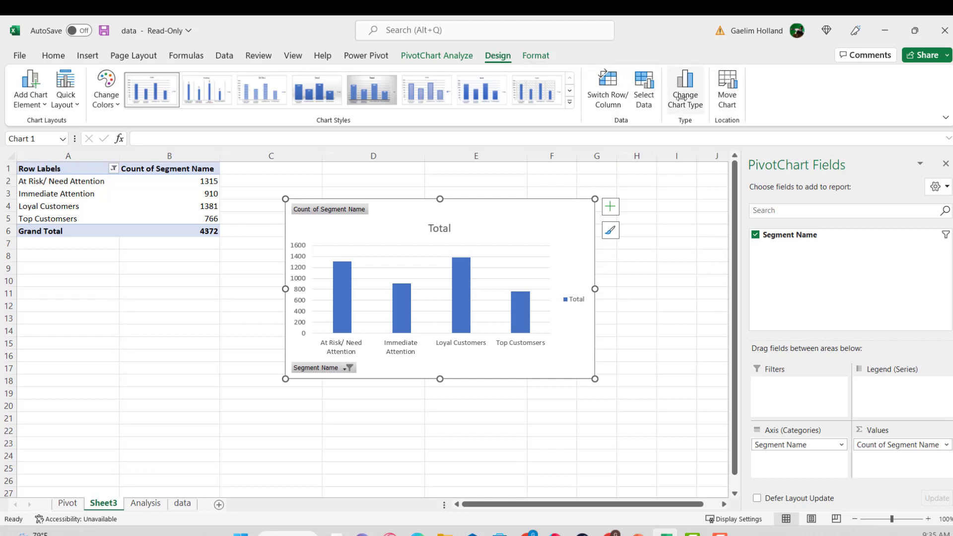
pyautogui.click(684, 90)
pyautogui.click(327, 189)
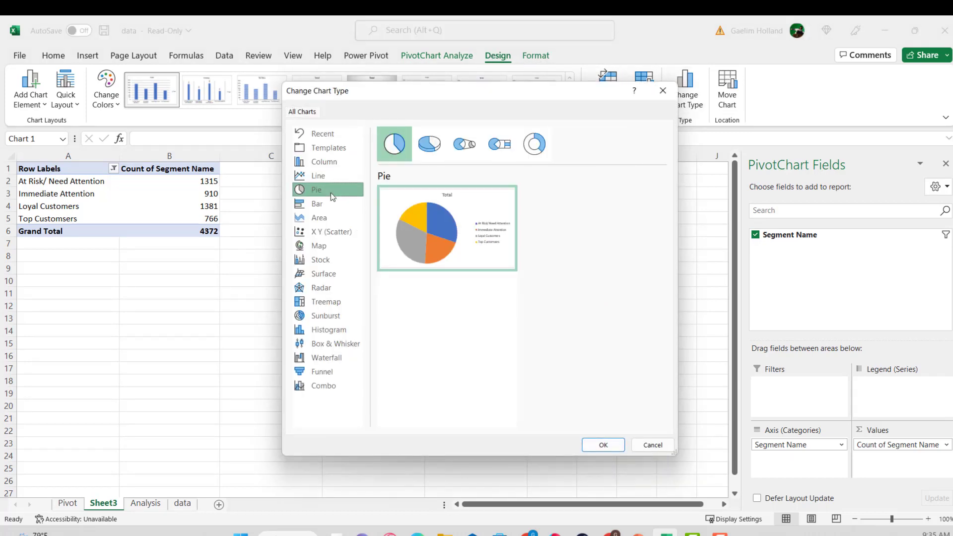
pyautogui.click(602, 445)
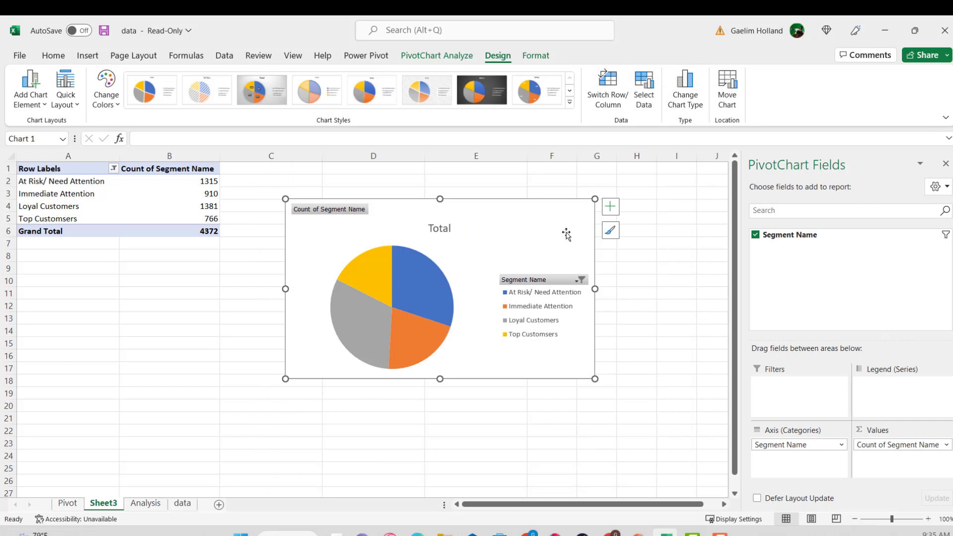
pyautogui.click(609, 209)
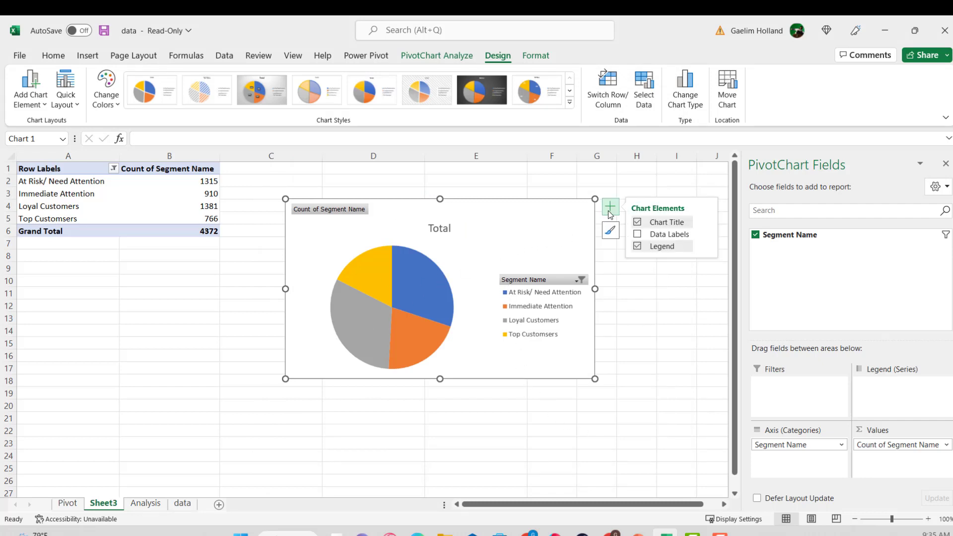
pyautogui.click(637, 234)
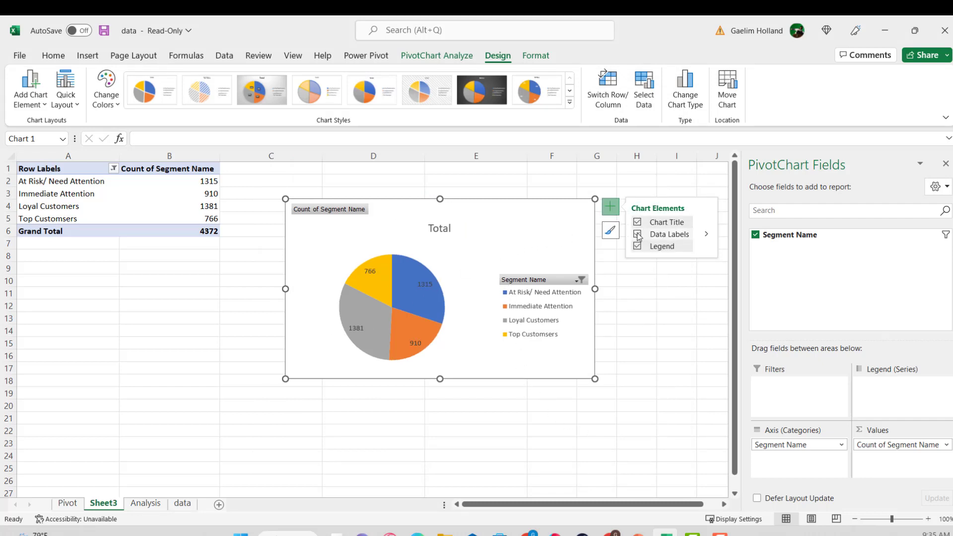
# Set the Count of Segment Name value field to show values as % of Column Total.
pyautogui.click(944, 445)
pyautogui.click(868, 430)
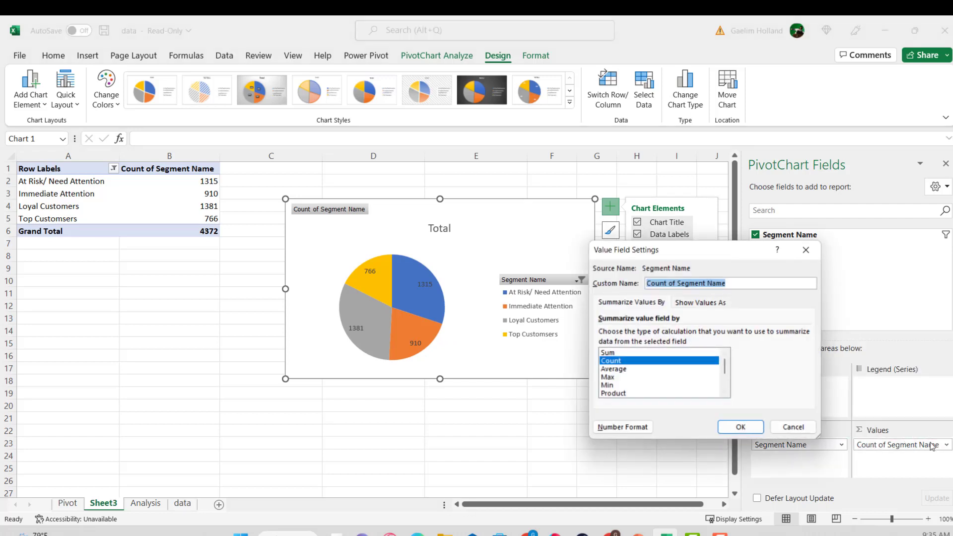
pyautogui.click(702, 303)
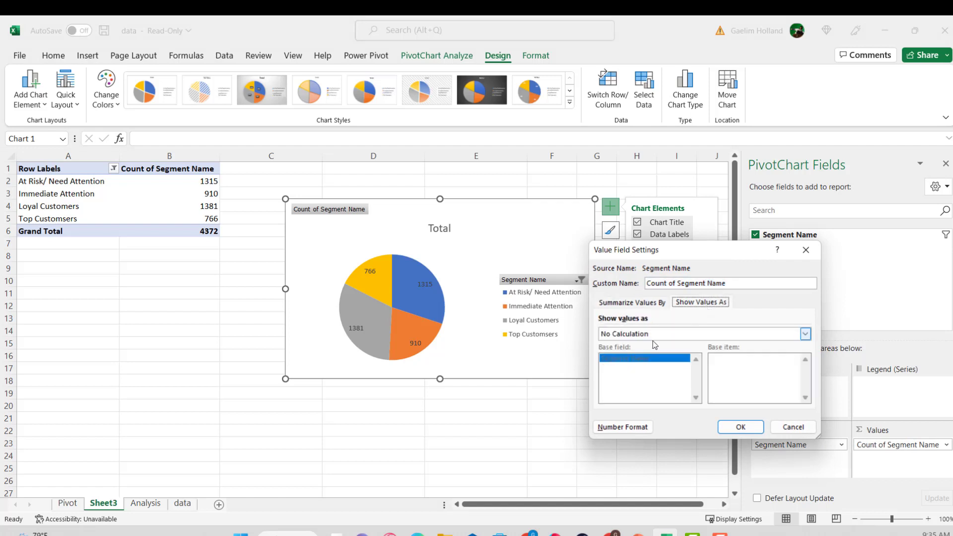
pyautogui.click(644, 335)
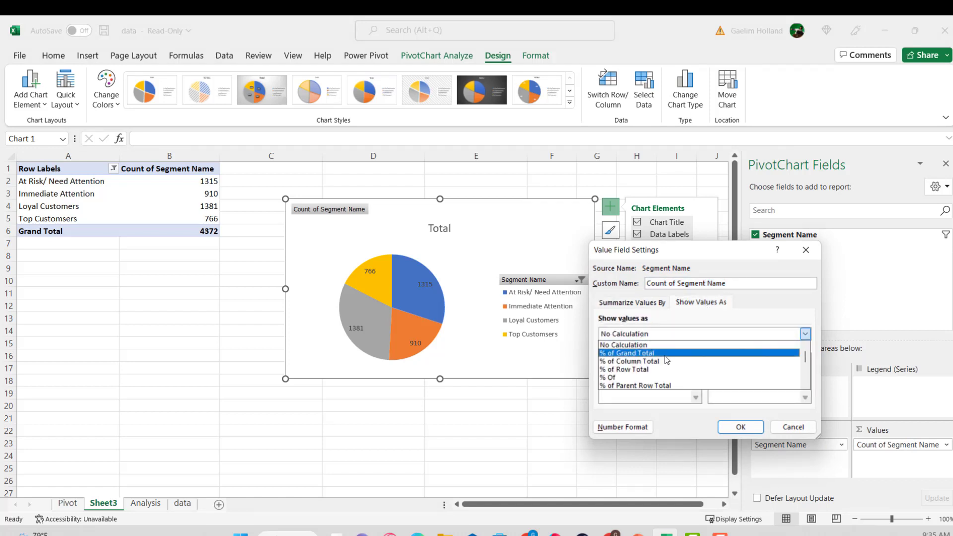
pyautogui.click(647, 362)
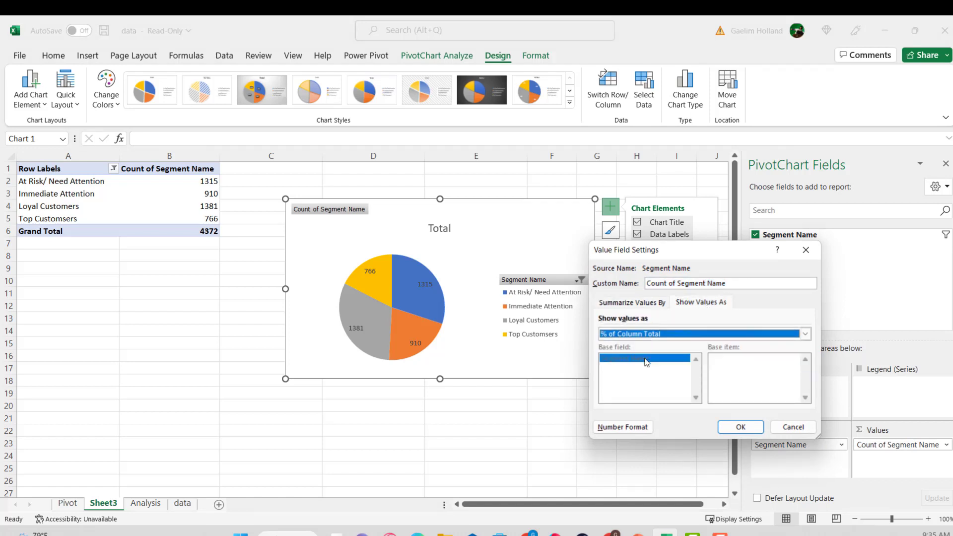
pyautogui.click(736, 427)
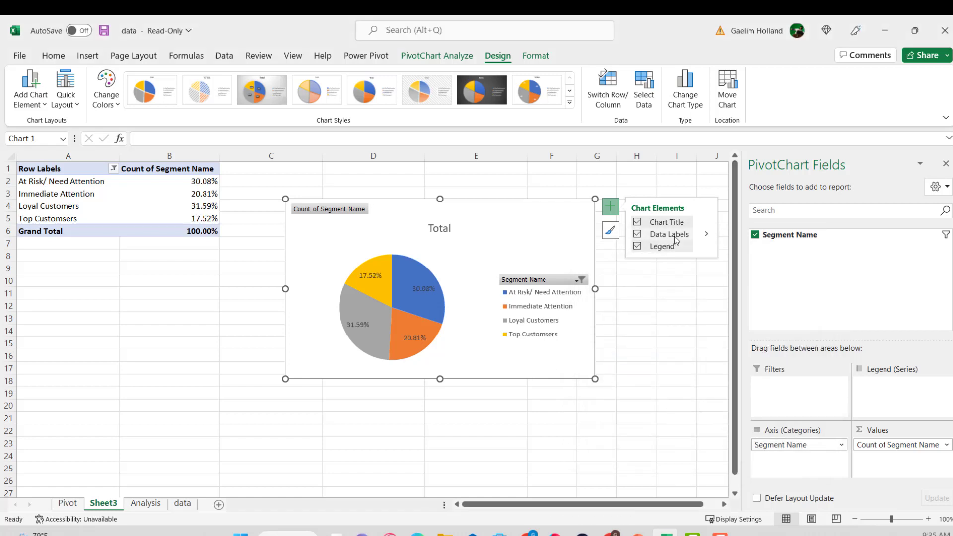
# Format the pie's data labels as callouts with category name and value outside the slices, and apply the dark-background chart style.
pyautogui.moveTo(705, 238)
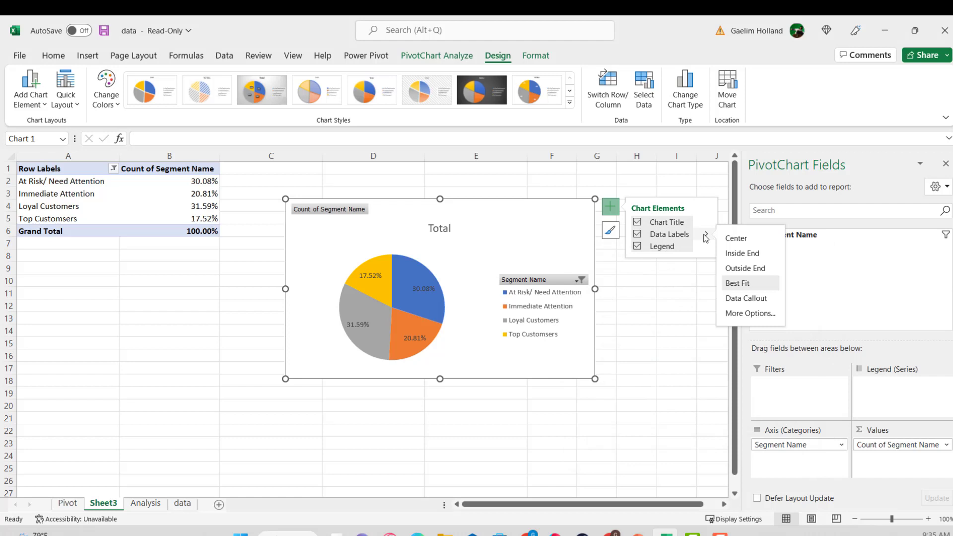
pyautogui.click(747, 313)
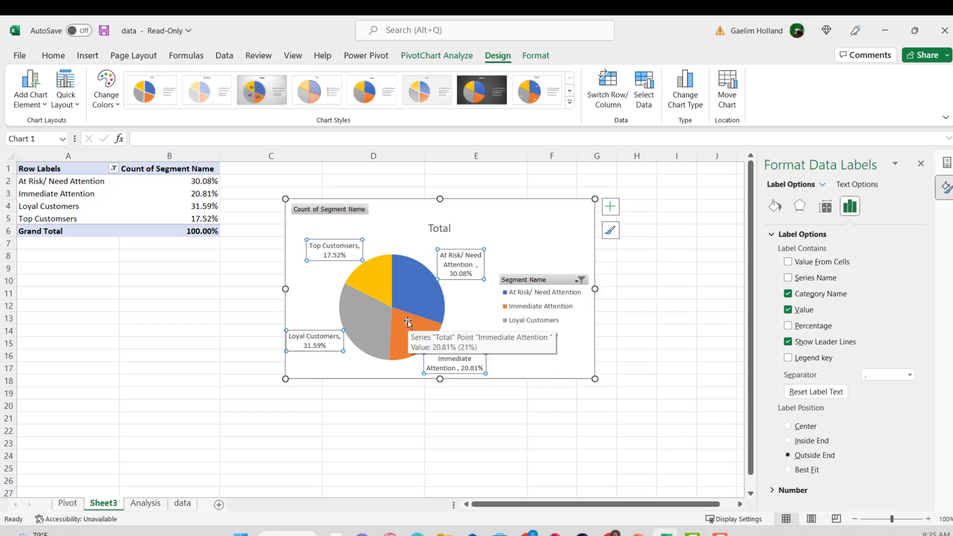
pyautogui.click(479, 92)
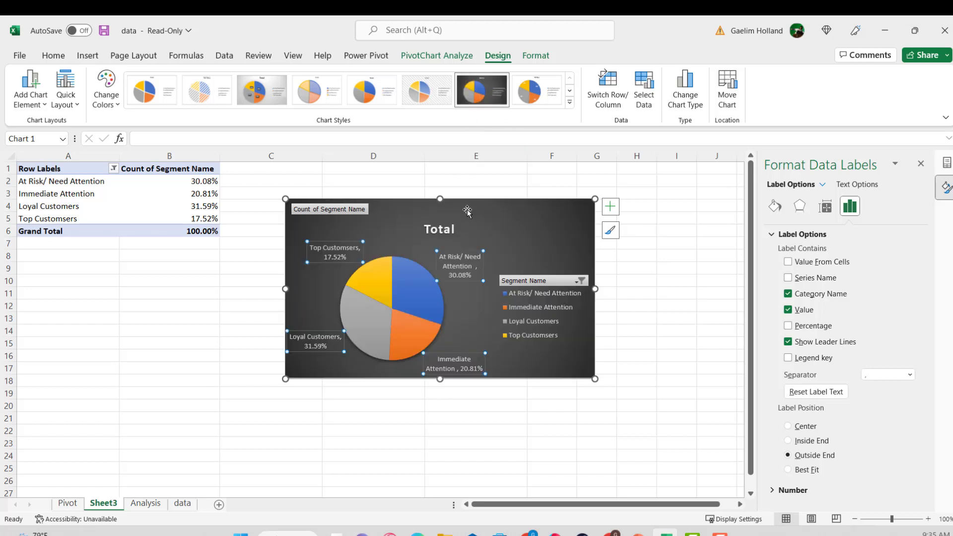
# Replace the pie chart's title with "Customer Types".
pyautogui.click(453, 228)
pyautogui.moveTo(453, 228); pyautogui.dragTo(426, 231)
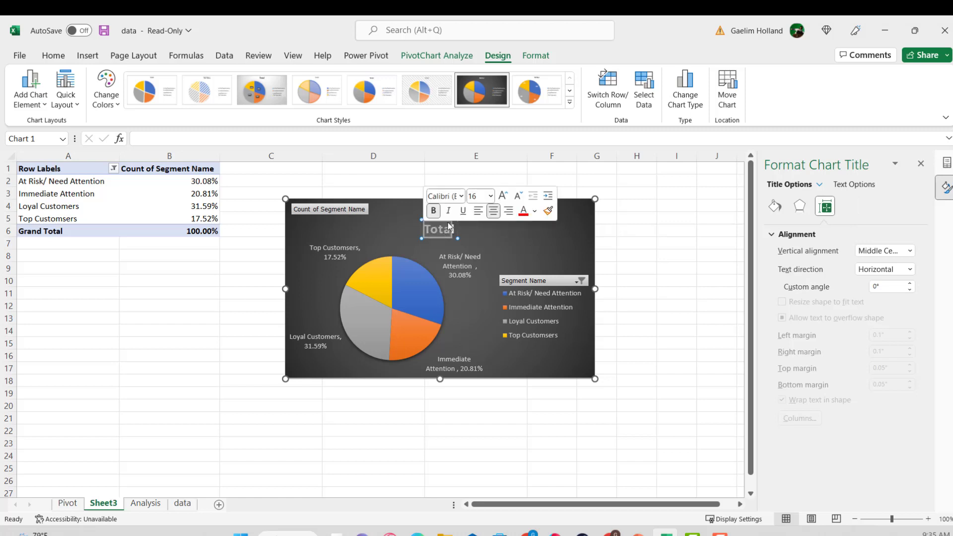
pyautogui.press('BackSpace')
pyautogui.write('Custome')
pyautogui.write('r Break')
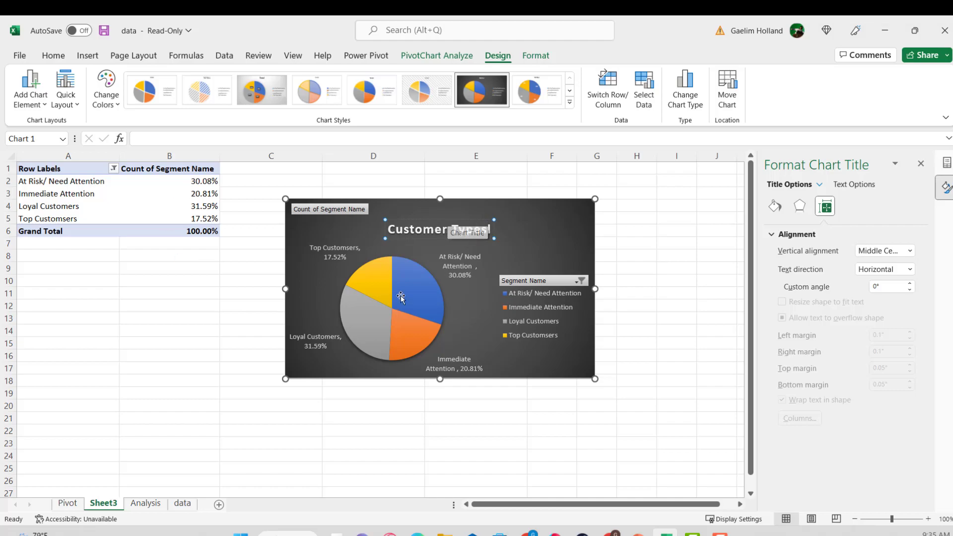